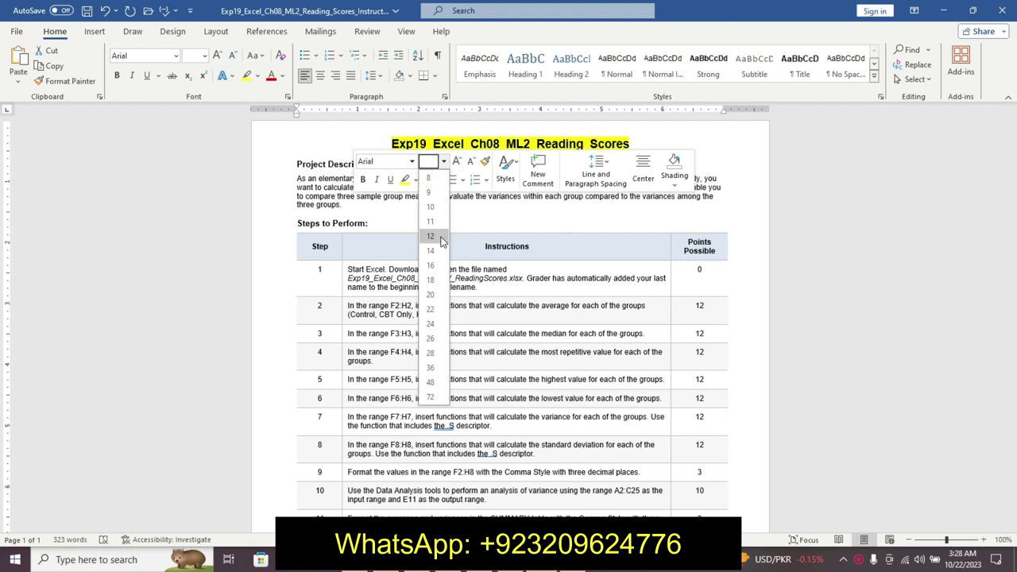
Step: Format the Project Description heading and paragraph as 11 pt bold text with turquoise highlighting
click(438, 237)
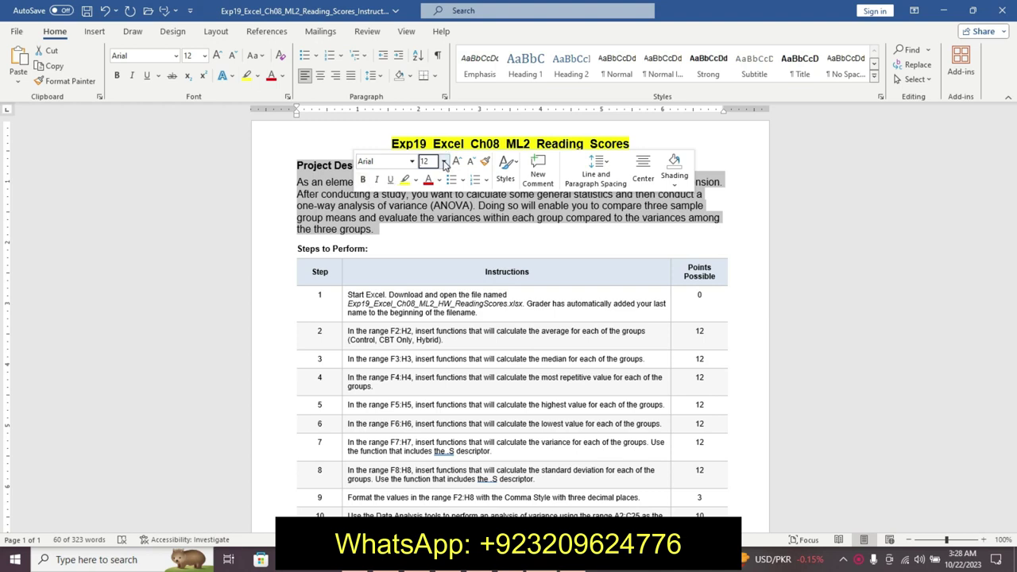
click(445, 163)
click(429, 223)
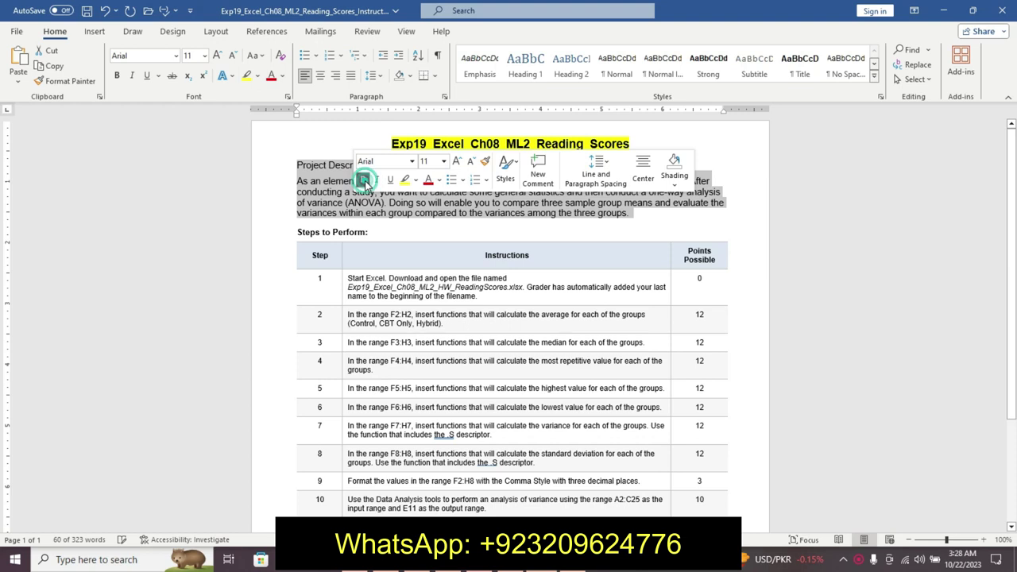
click(363, 181)
click(415, 180)
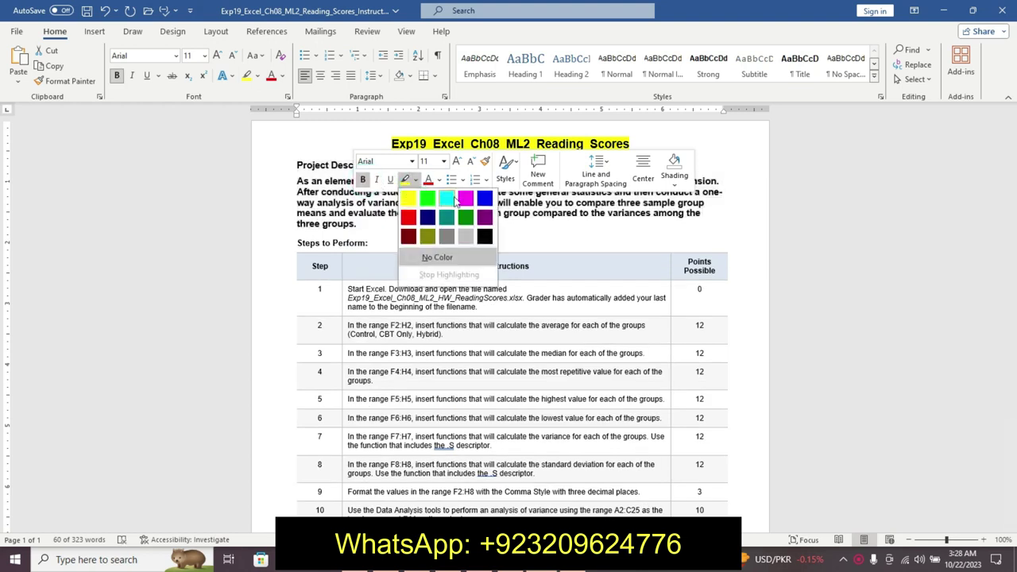
click(448, 199)
right_click(408, 226)
click(296, 181)
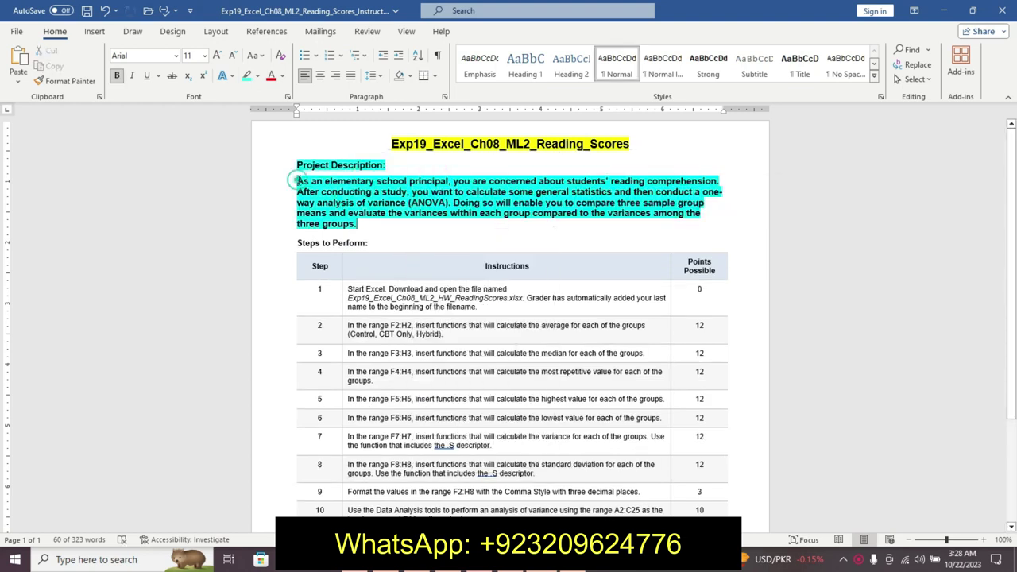
drag(296, 181, 362, 226)
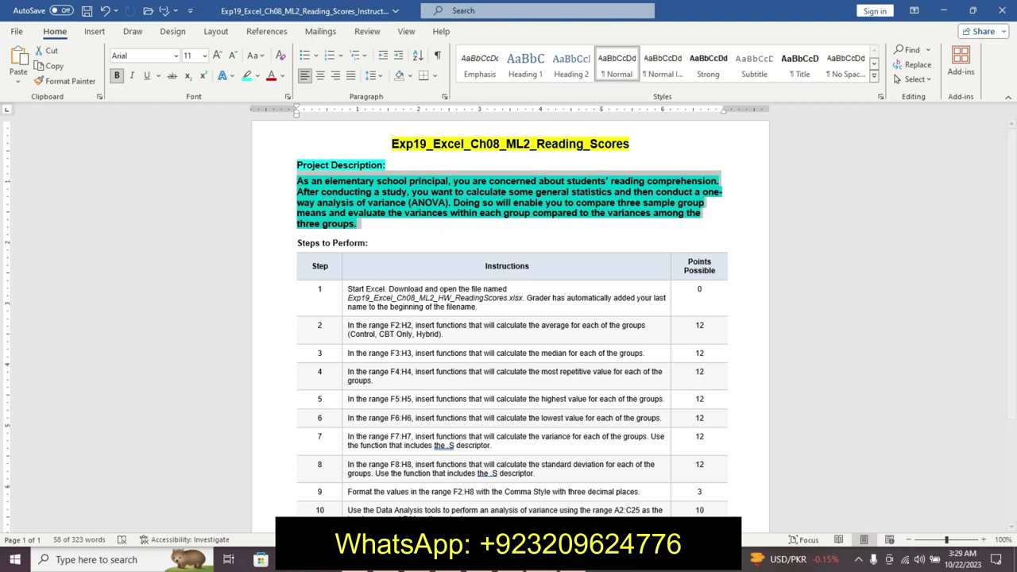
Step: Switch to the Excel workbook to examine the Reading Performance Scores sheet and return to the Word instructions
key(alt+Tab)
click(506, 456)
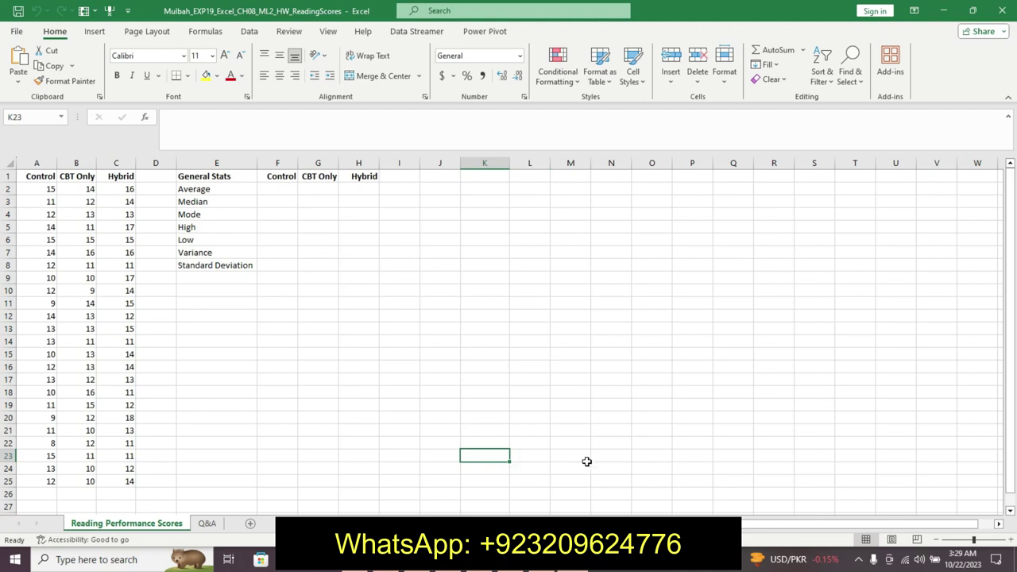
key(alt+Tab)
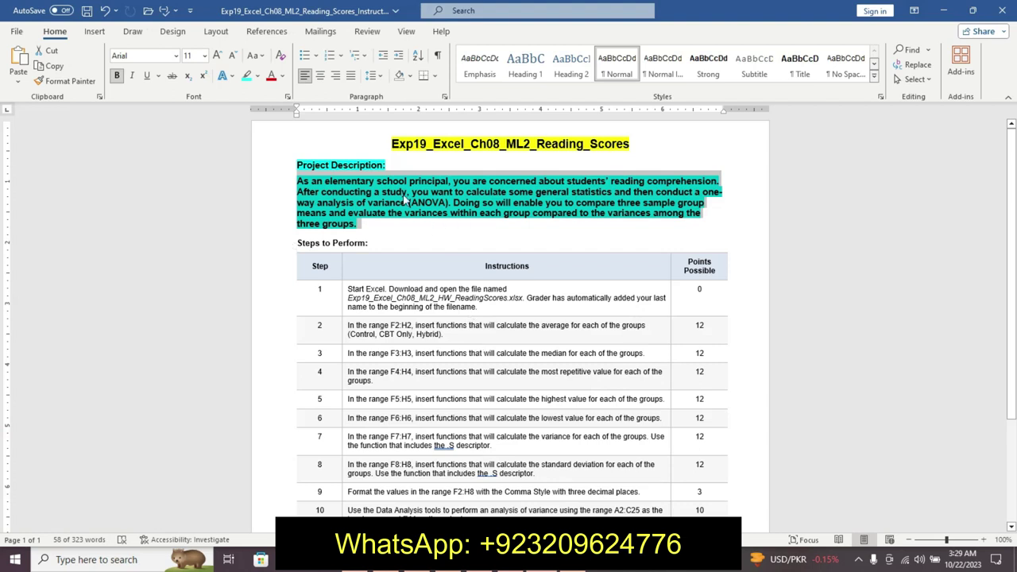
Step: Undo the size, bold and highlight formatting of the project description along with the title's yellow highlight
key(ctrl+space)
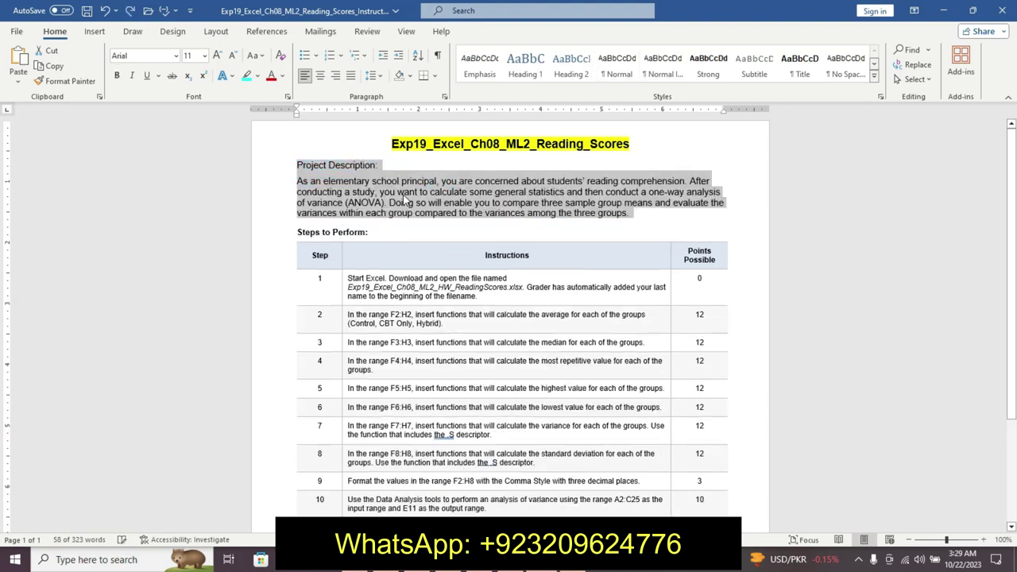
key(ctrl+shift+Up)
key(ctrl+z)
key(ctrl+z)
key(ctrl+z)
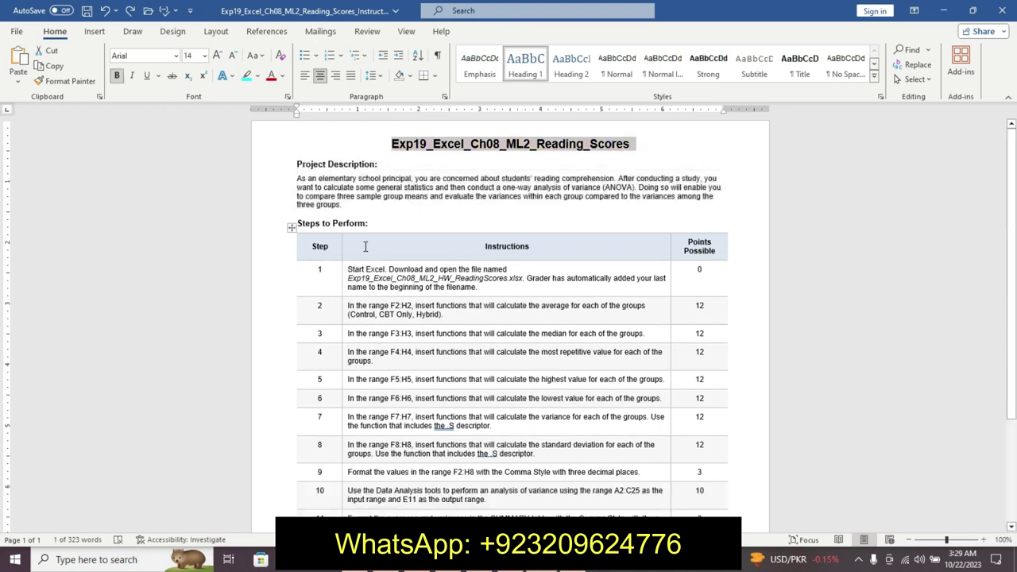
Step: Format the step 1 instruction text as 11 pt bold with turquoise highlighting
click(344, 274)
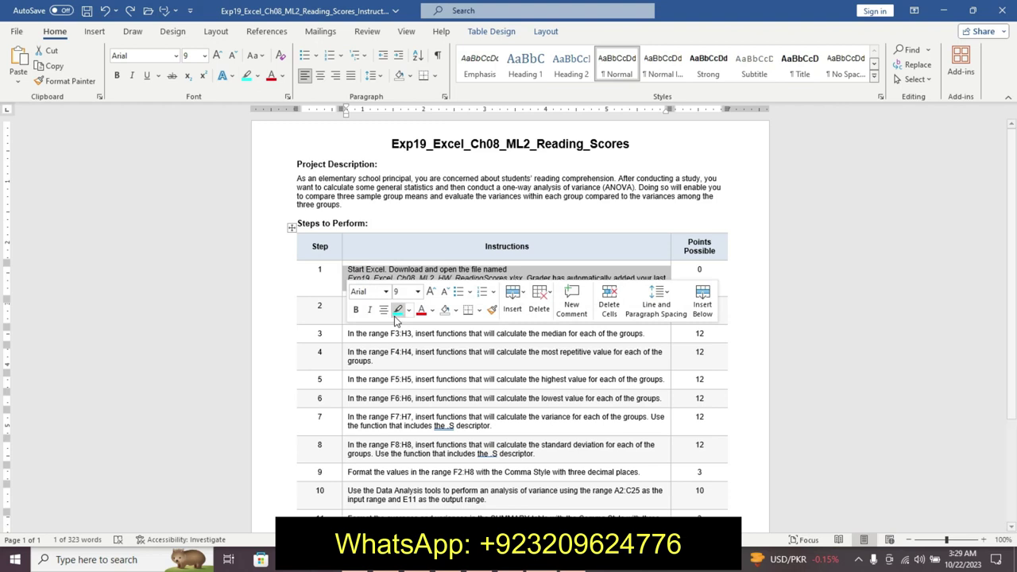
click(418, 291)
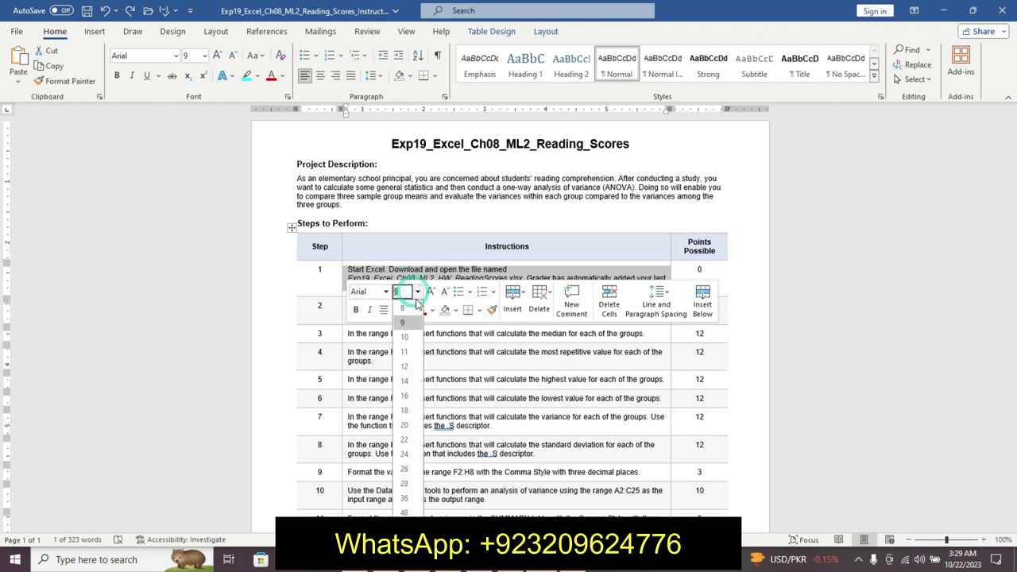
click(409, 353)
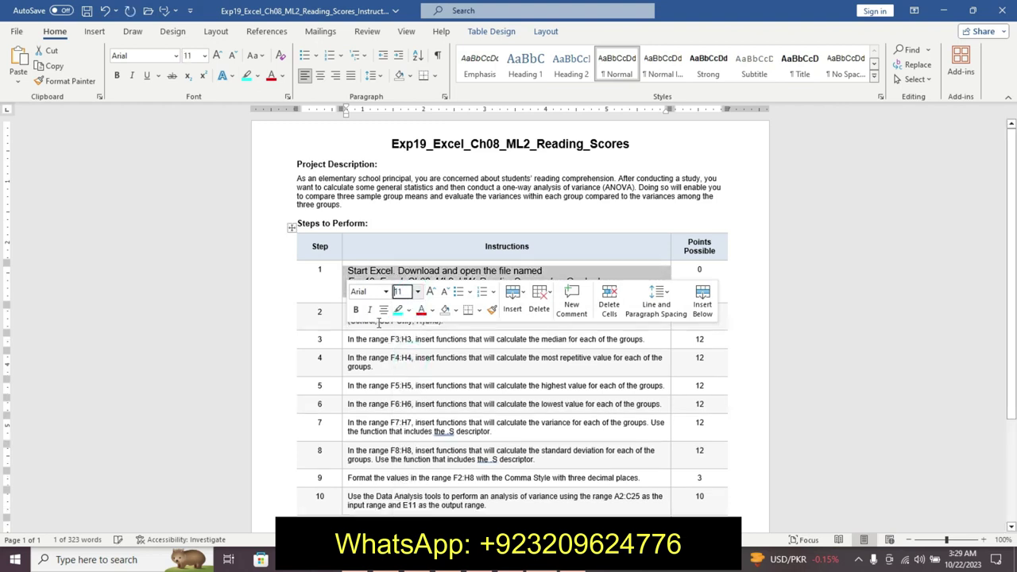
click(356, 310)
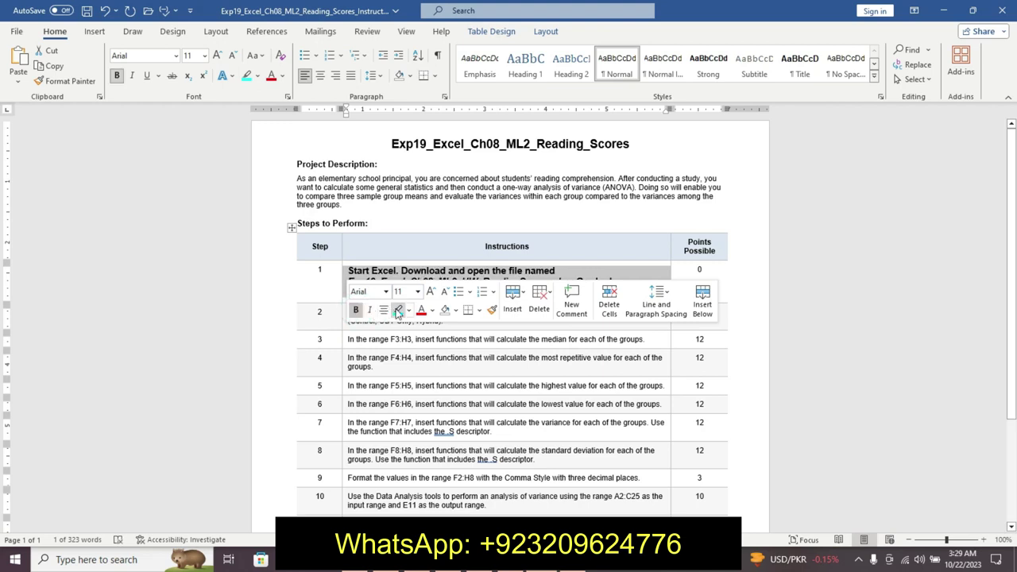
click(398, 310)
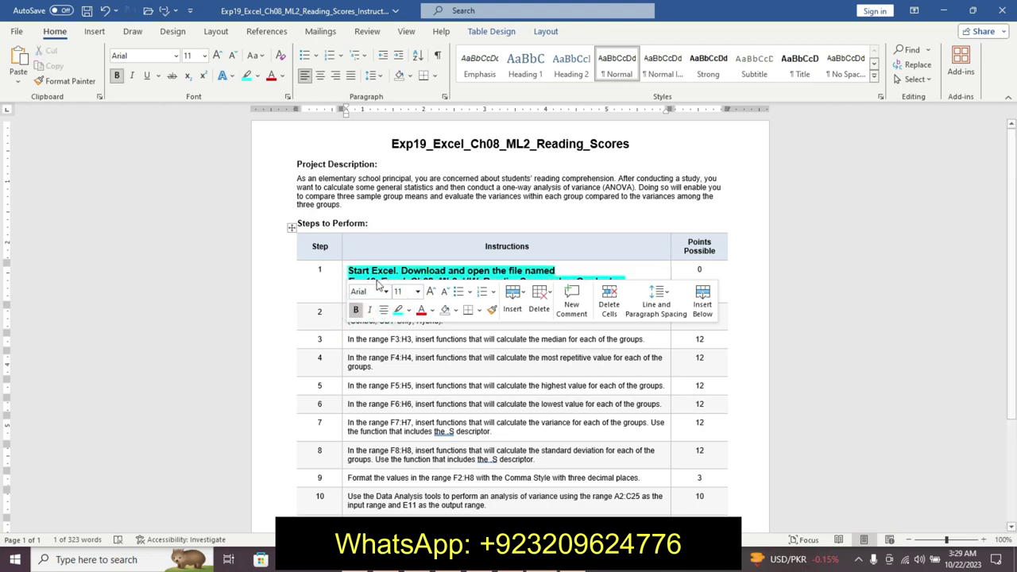
click(416, 291)
click(350, 262)
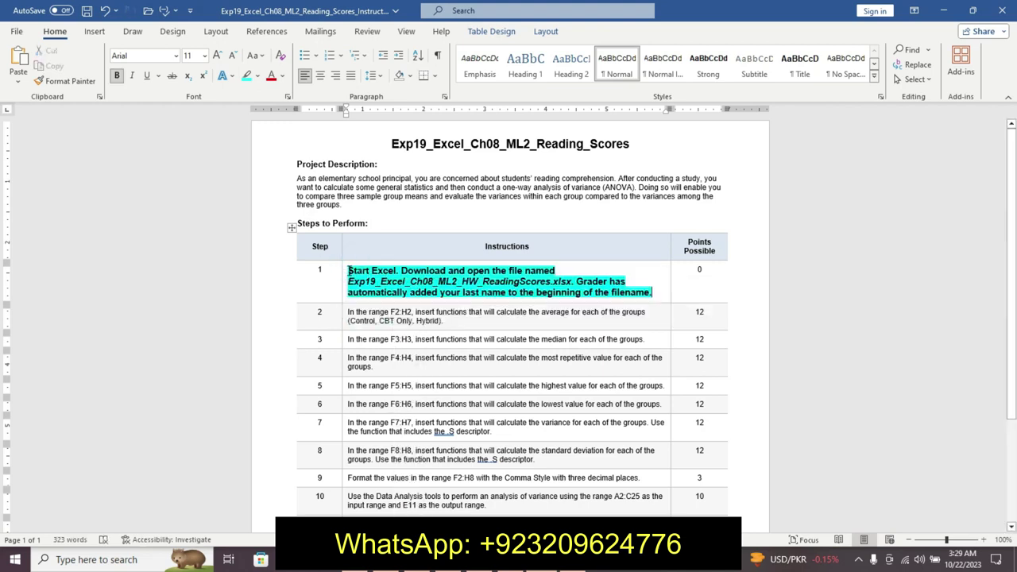
Step: Remove the bold formatting from the whole step 1 instruction text
click(349, 264)
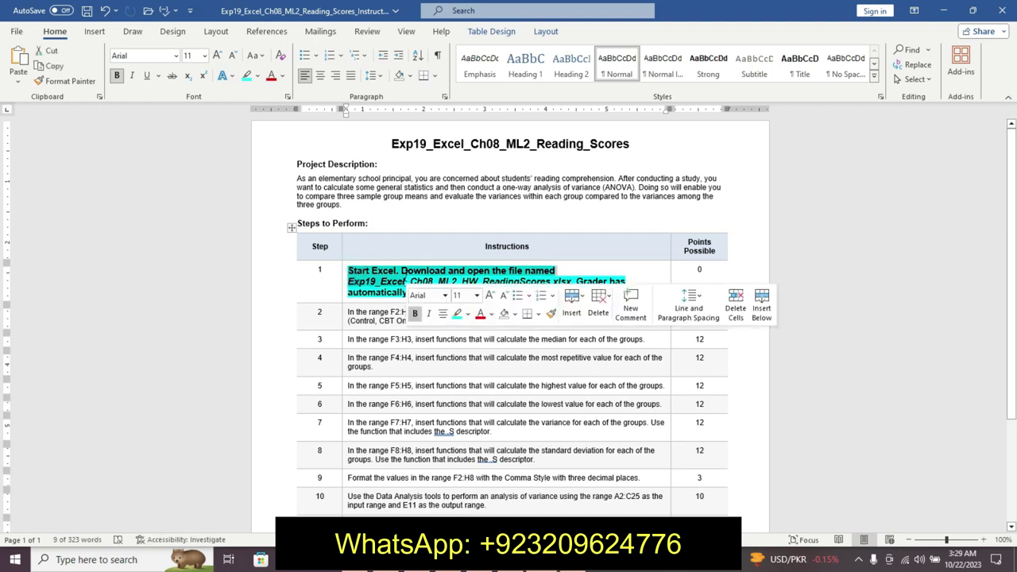
click(350, 268)
drag(350, 268, 650, 291)
click(652, 269)
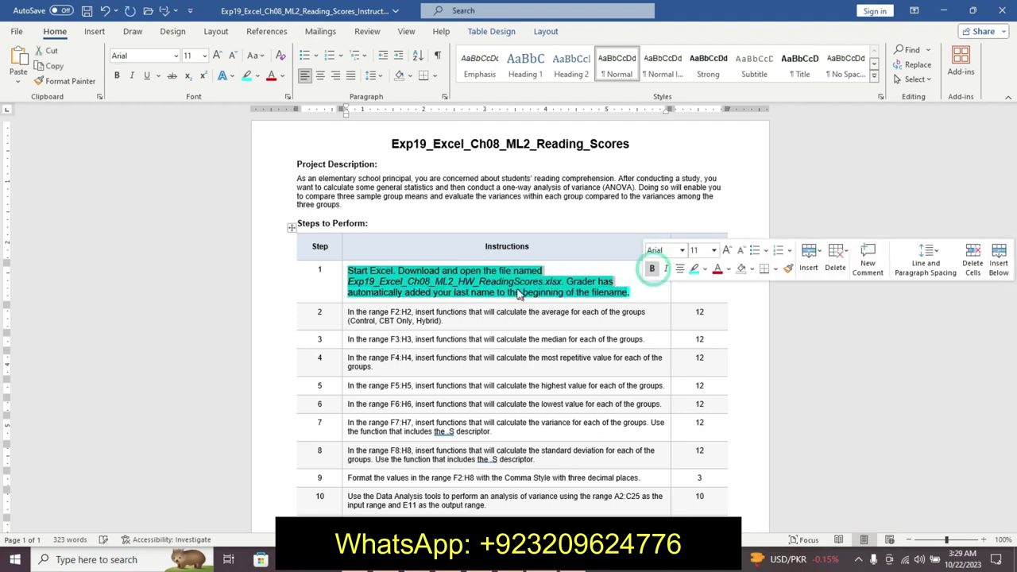
click(401, 272)
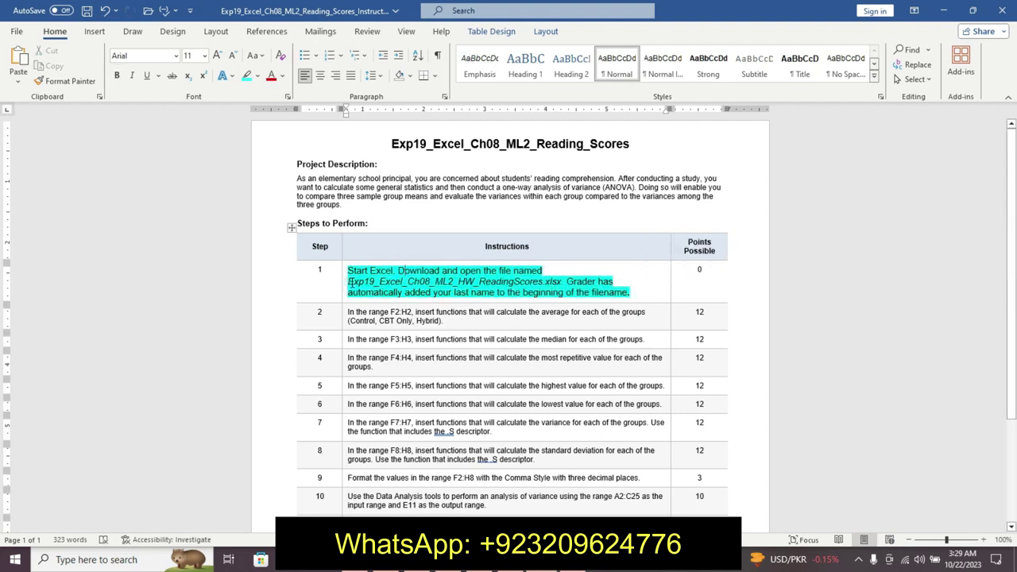
Step: Format the file name Exp19_Excel_Ch08_ML2_HW_ReadingScores.xlsx in step 1 as 14 pt bold with yellow highlighting
drag(571, 281, 567, 282)
click(635, 240)
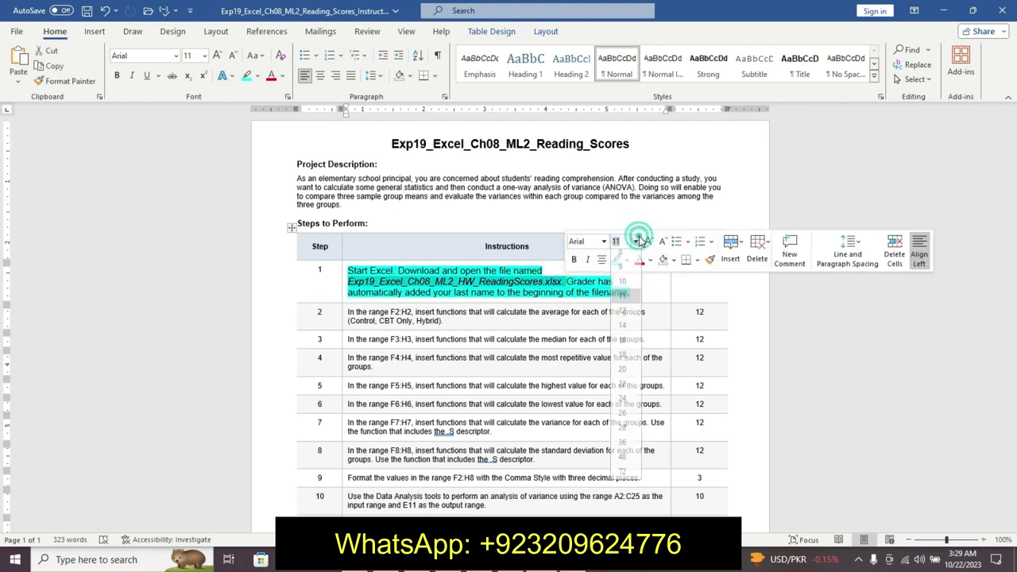
click(623, 331)
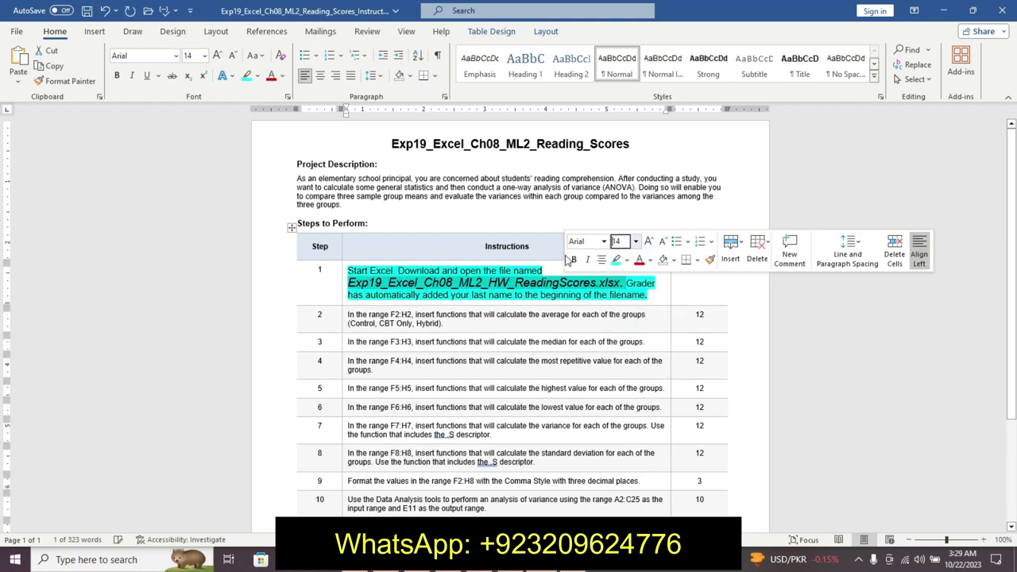
click(575, 260)
click(627, 261)
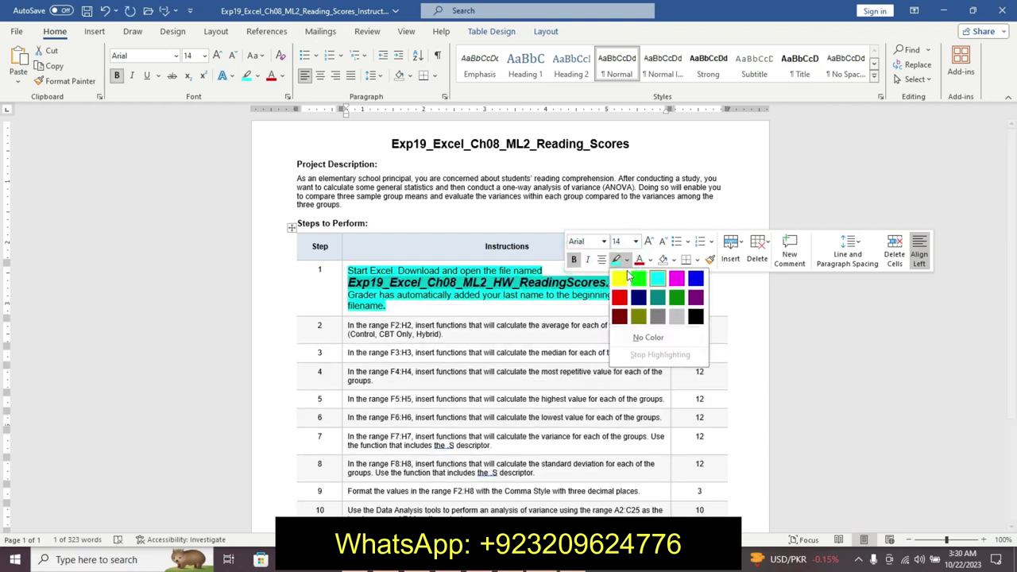
click(622, 277)
click(535, 282)
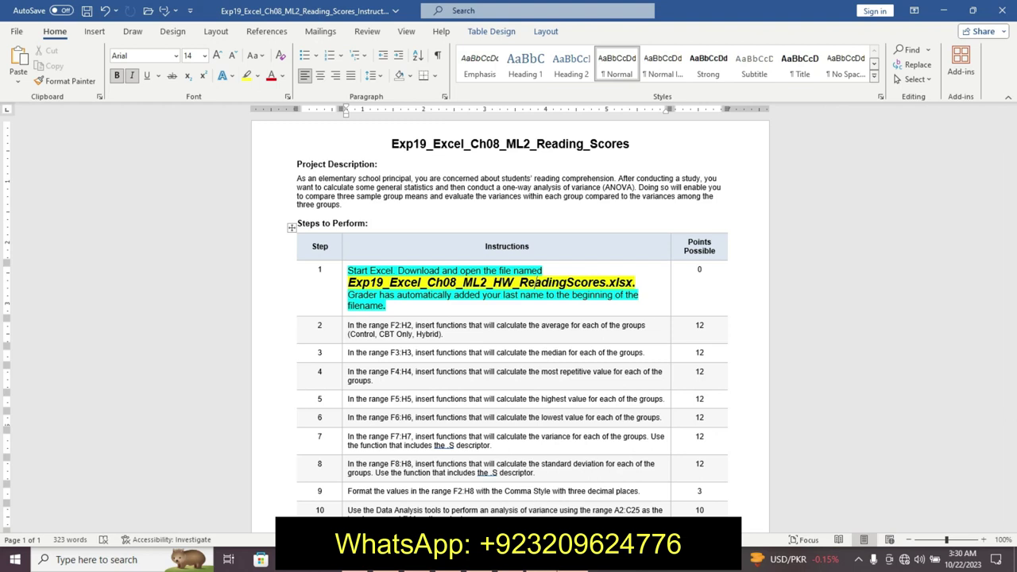
Step: Switch to the Excel workbook to check its Q&A and Reading Performance Scores sheets, and return to Word
key(alt+Tab)
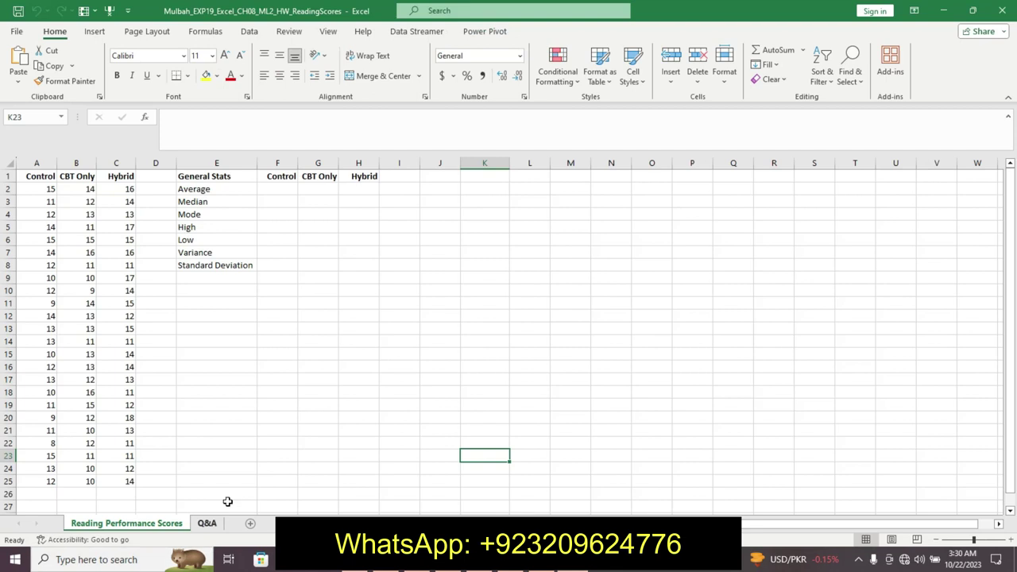
click(208, 524)
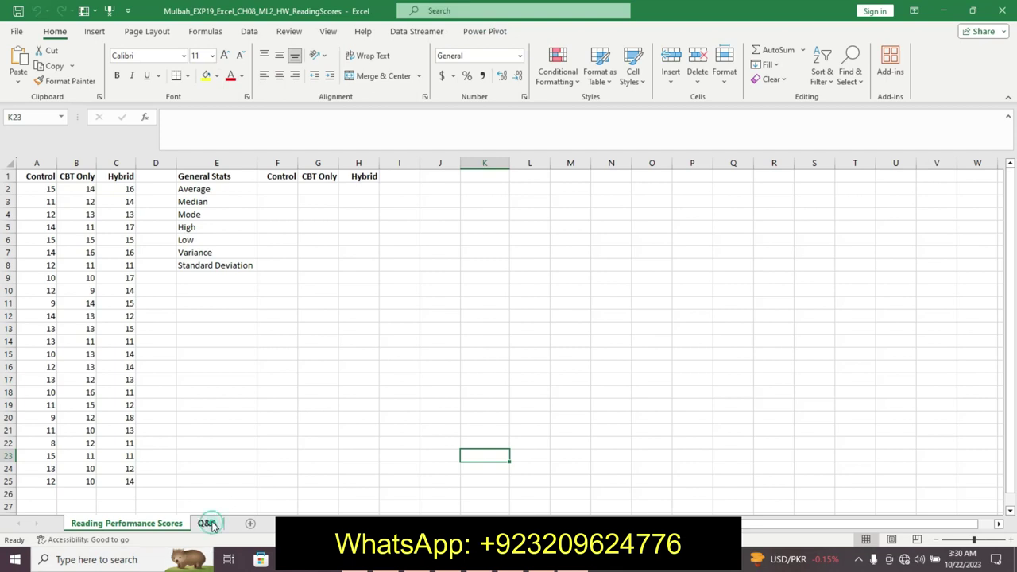
click(166, 524)
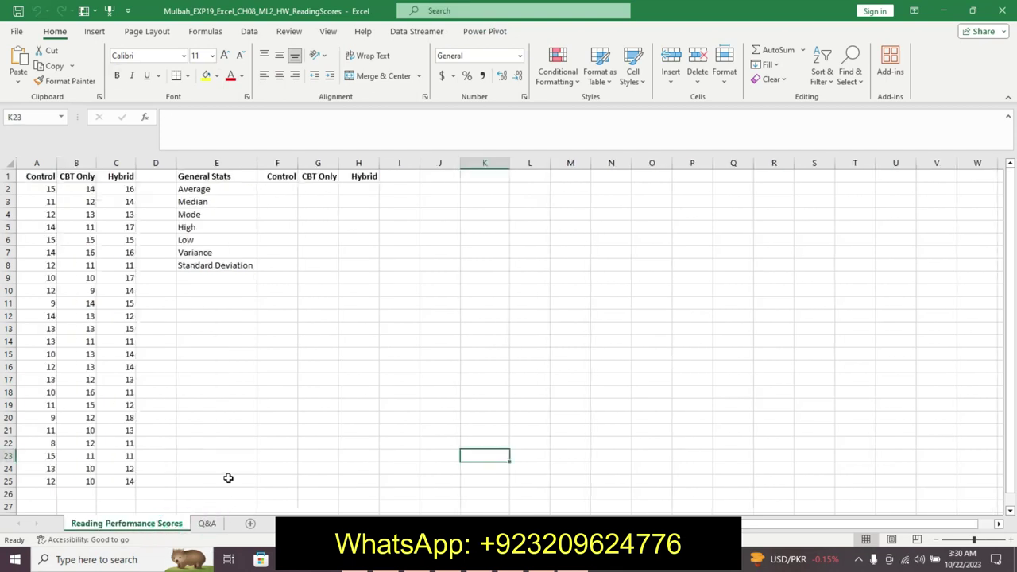
click(260, 401)
key(alt+Tab)
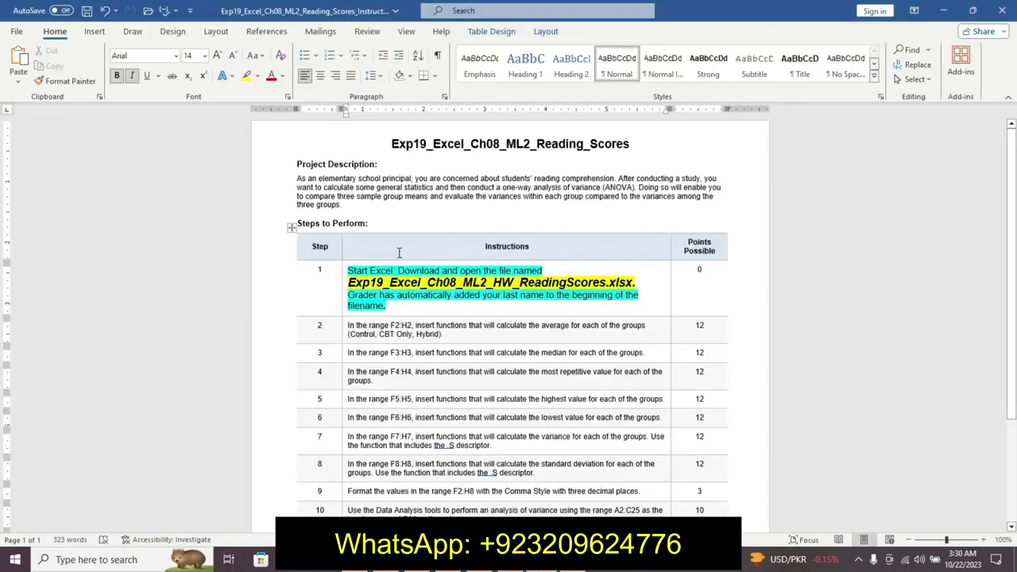
Step: Undo all the formatting applied to the step 1 instruction text
key(ctrl+z)
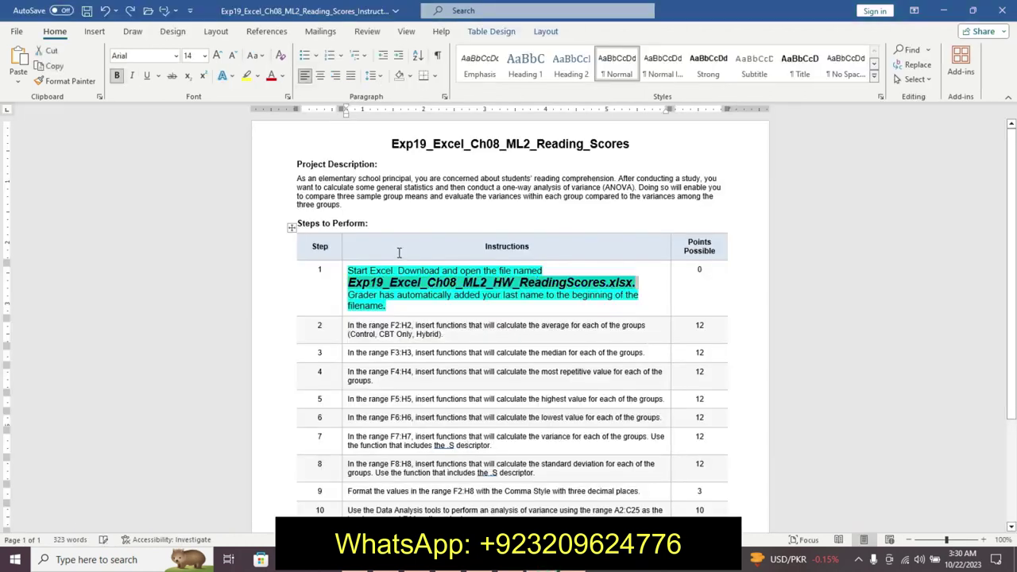
key(ctrl+z)
key(ctrl+z)
key(ctrl+z)
key(ctrl+z)
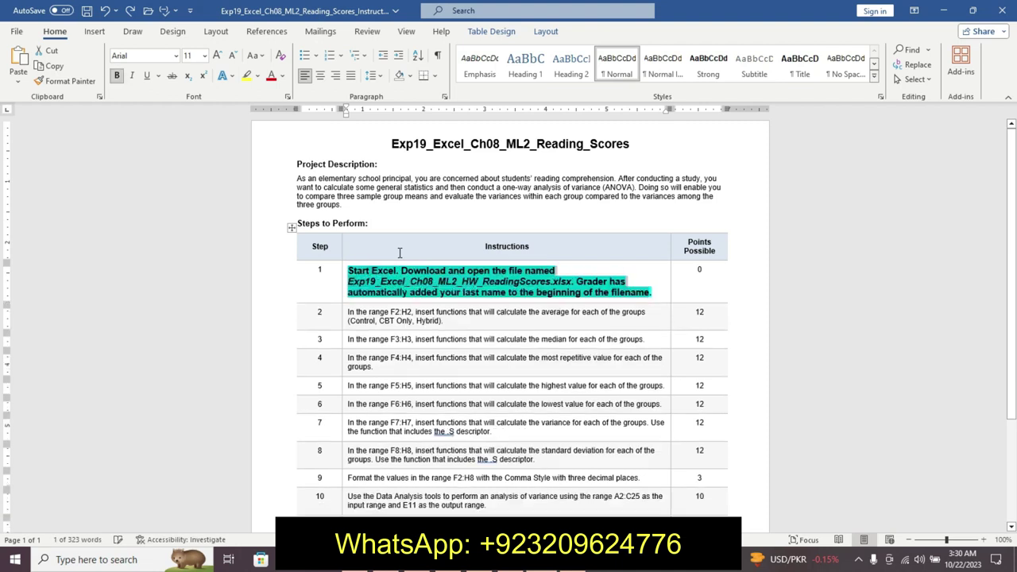
key(ctrl+z)
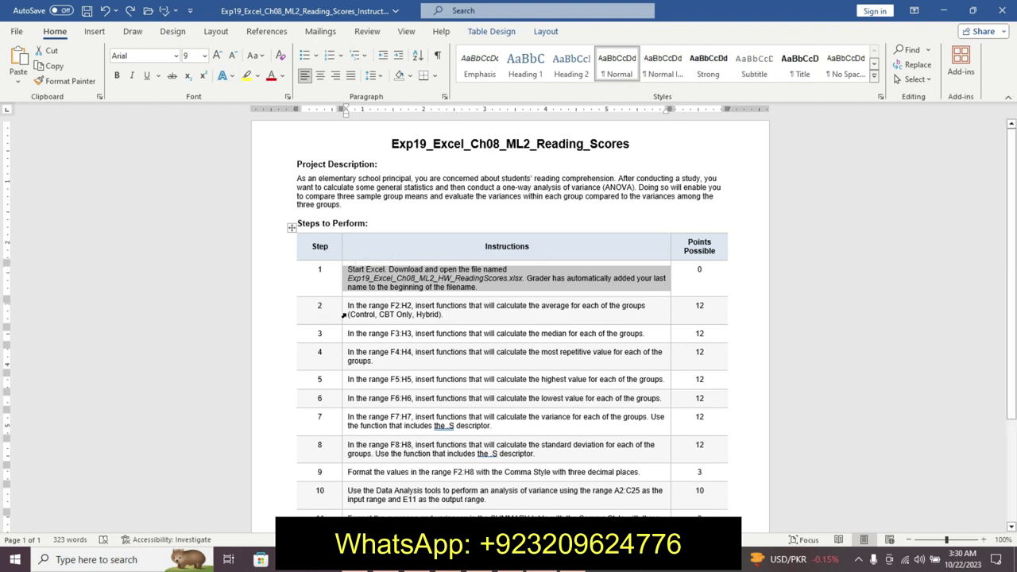
Step: Format the step 2 instruction text as 14 pt bold with turquoise highlighting
click(344, 316)
click(419, 273)
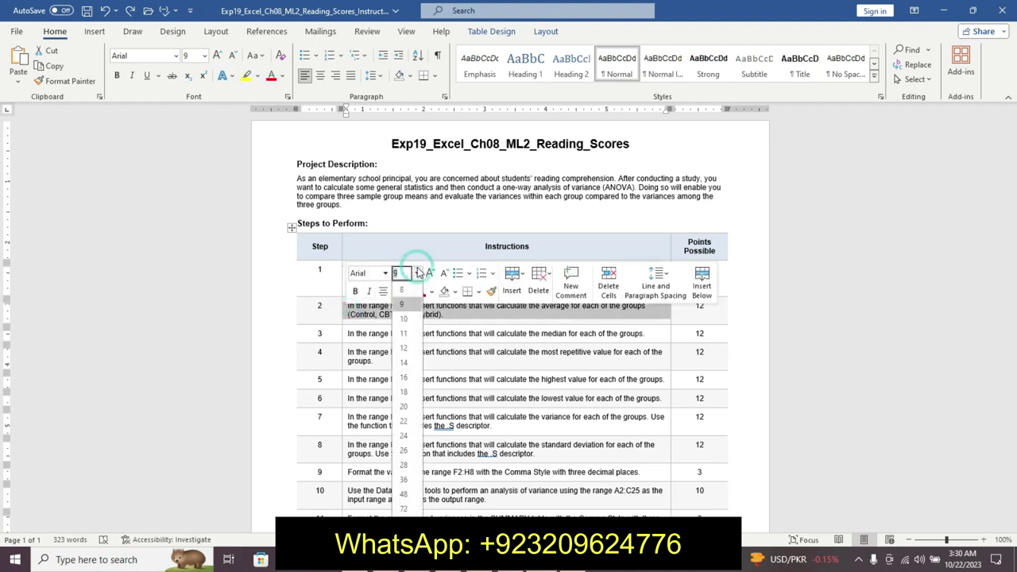
click(404, 362)
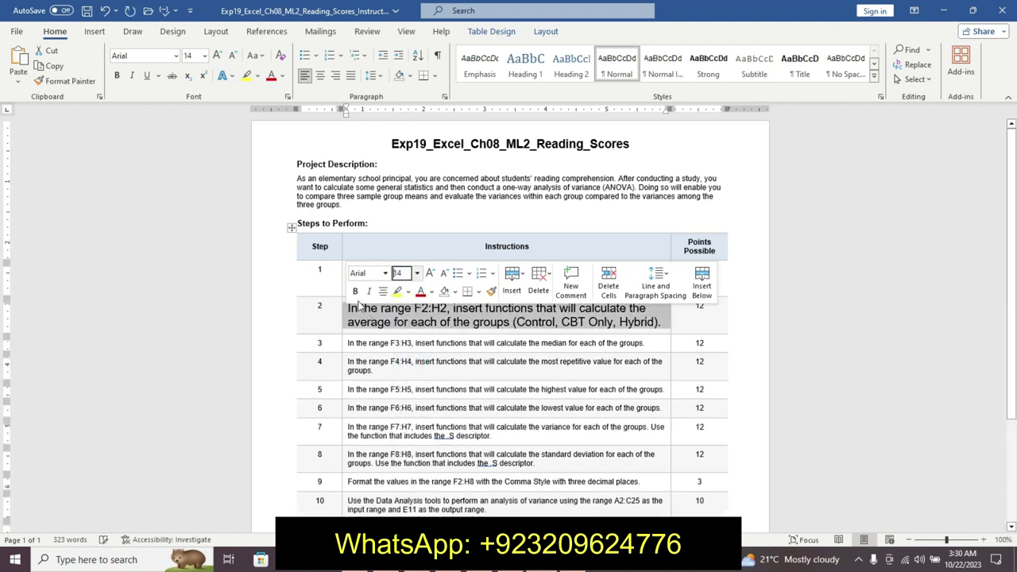
click(355, 291)
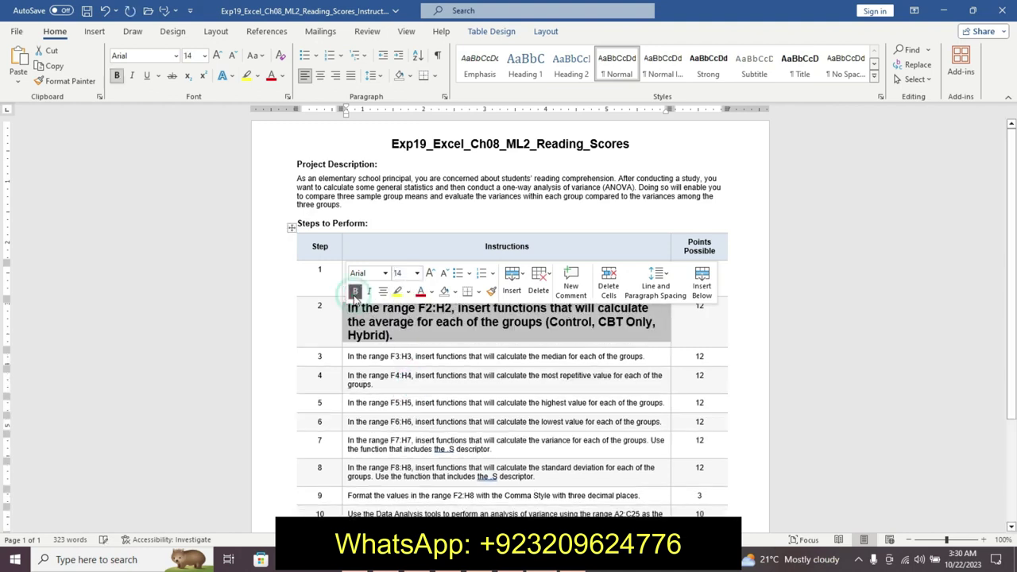
click(410, 293)
click(438, 305)
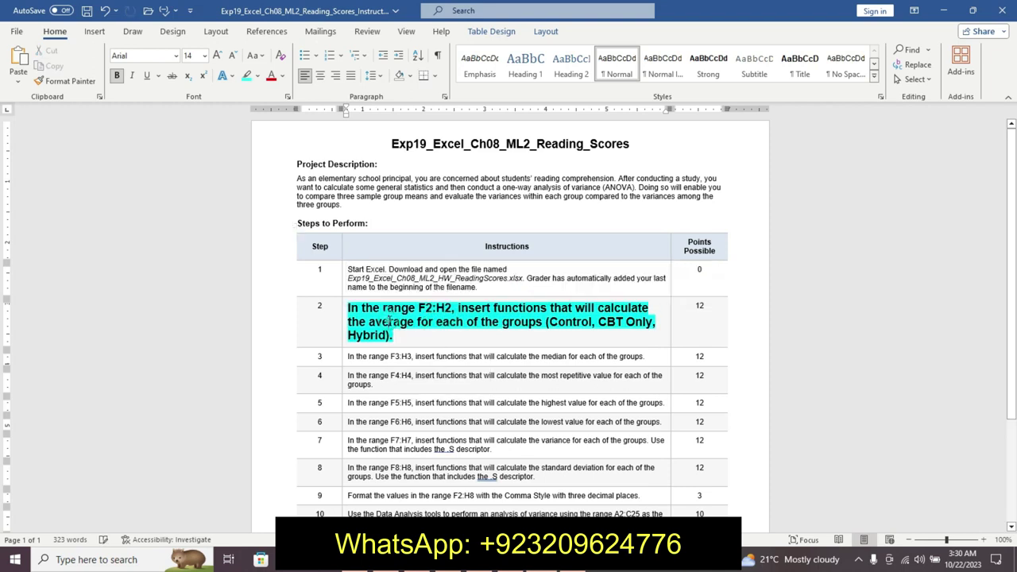
click(342, 306)
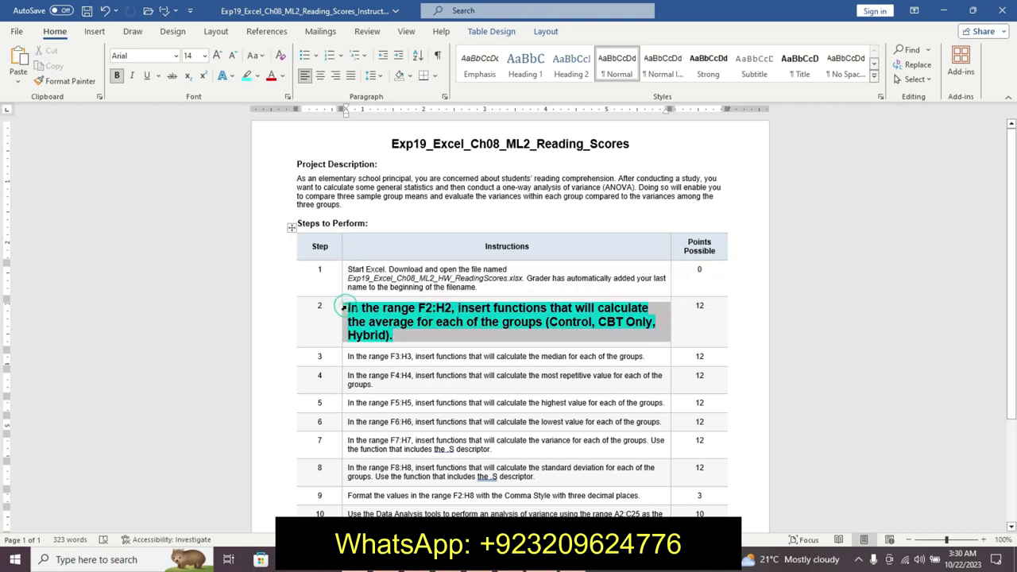
click(410, 326)
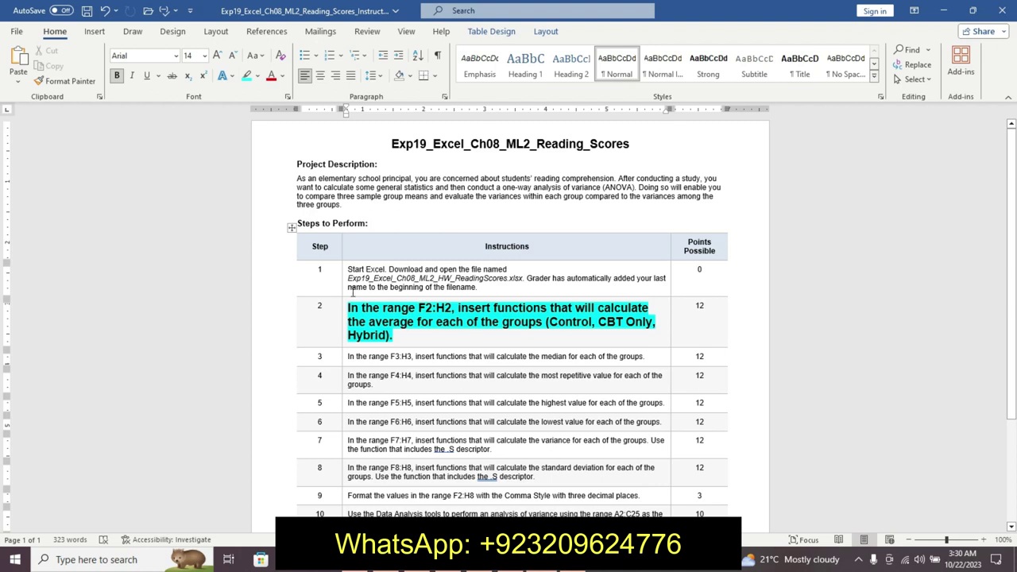
Step: Switch to the Excel workbook and enter =AVERAGE(A2:A25) in cell F2 for the Control group
mouse_move(347, 307)
mouse_down()
mouse_move(412, 329)
mouse_move(390, 337)
mouse_up()
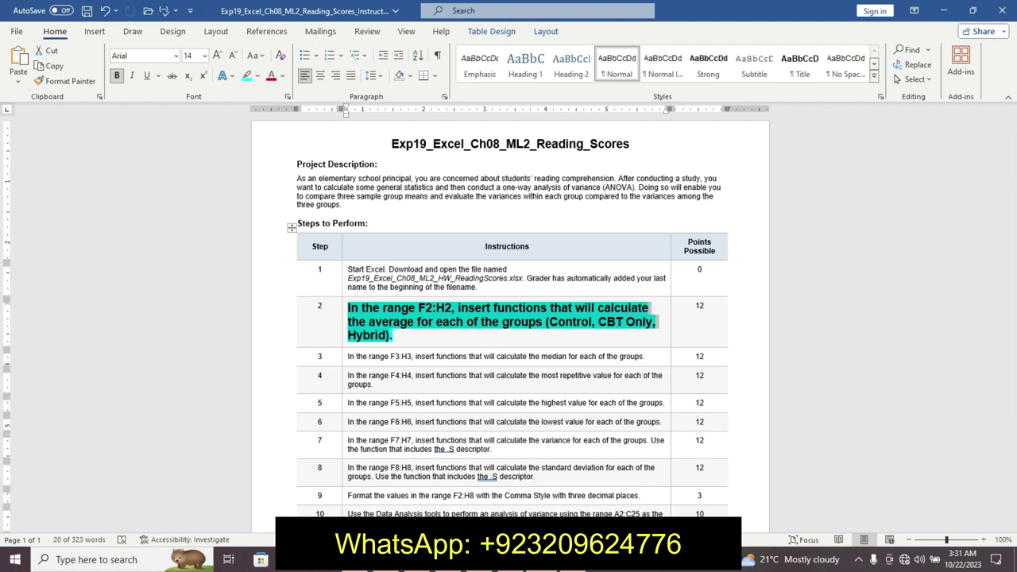
key(alt+Tab)
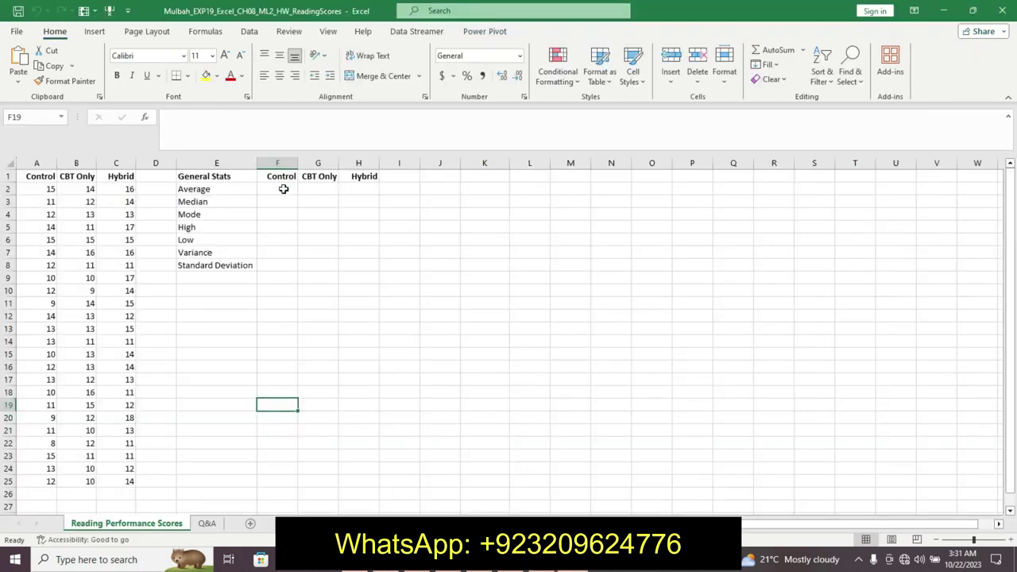
click(283, 189)
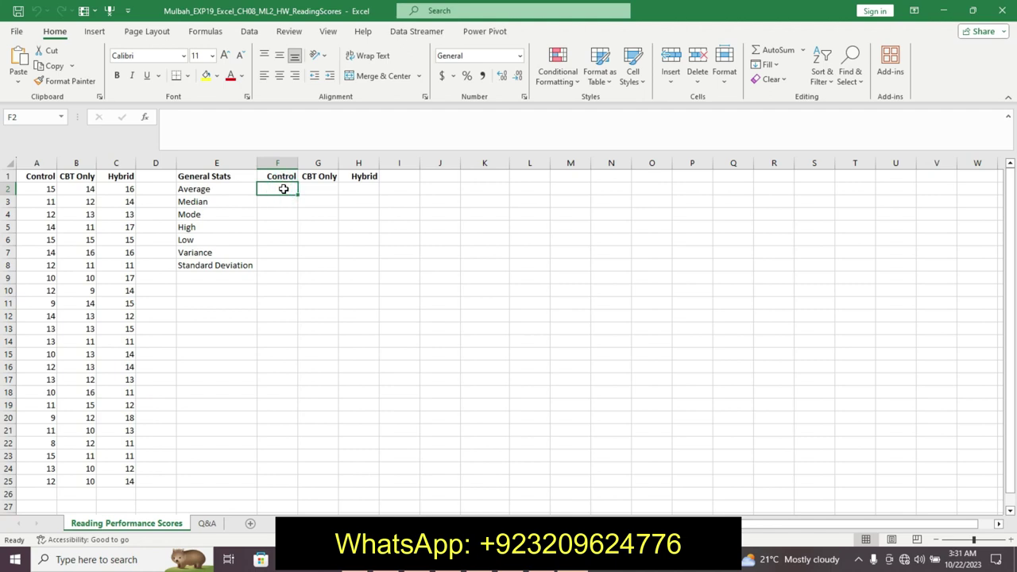
text(=a)
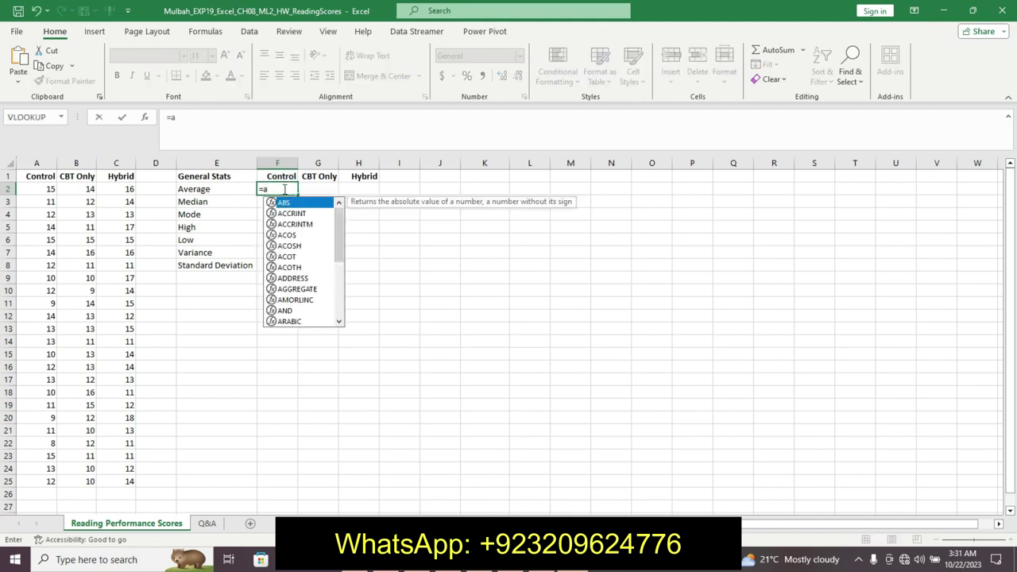
text(ve)
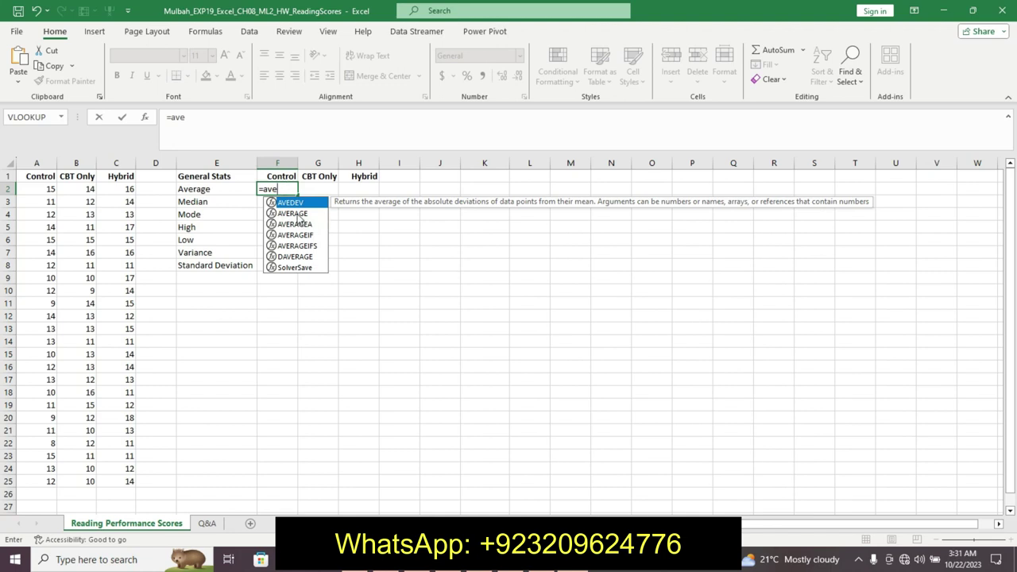
double_click(297, 213)
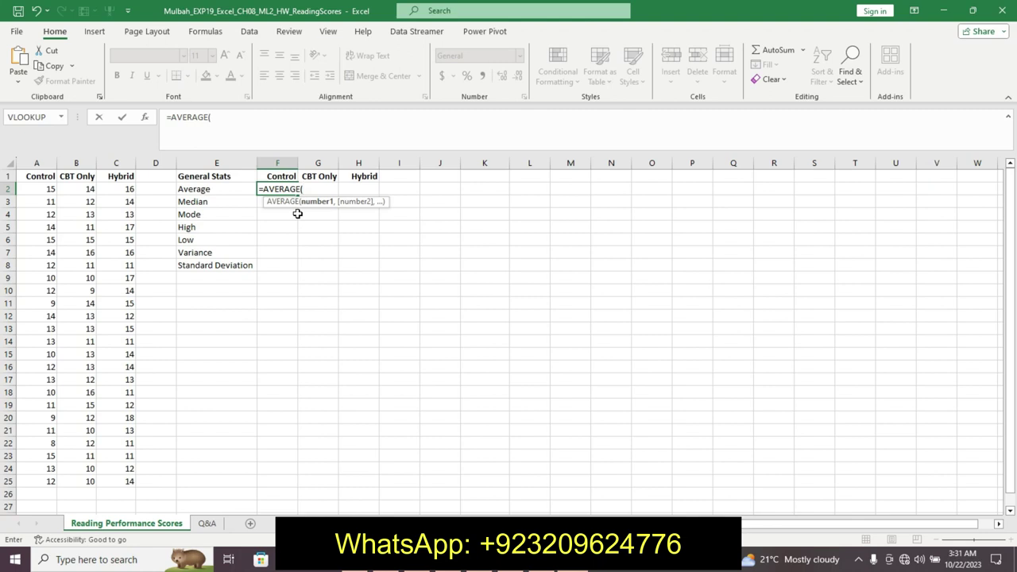
drag(44, 185, 88, 328)
drag(63, 391, 51, 476)
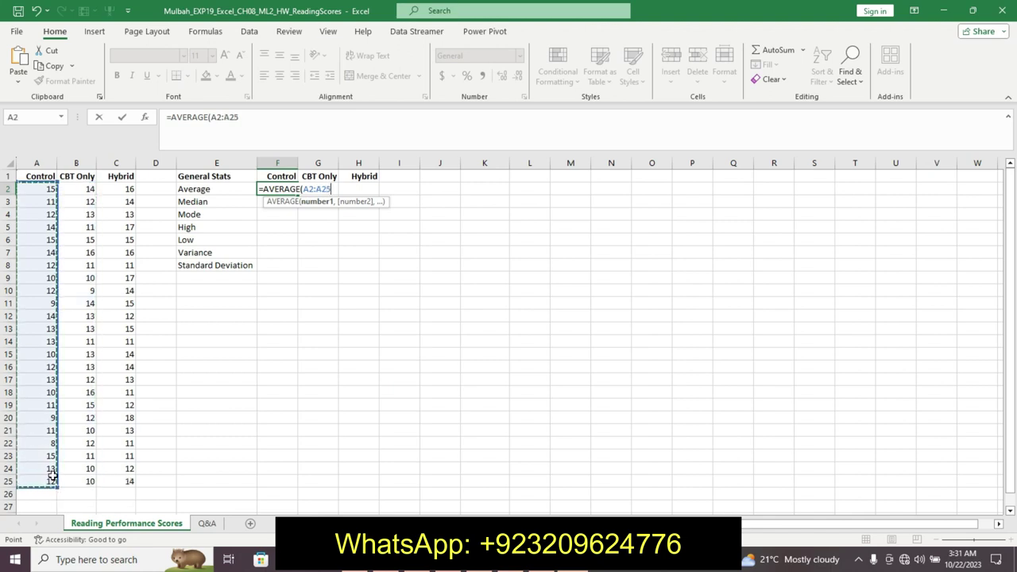
key(Return)
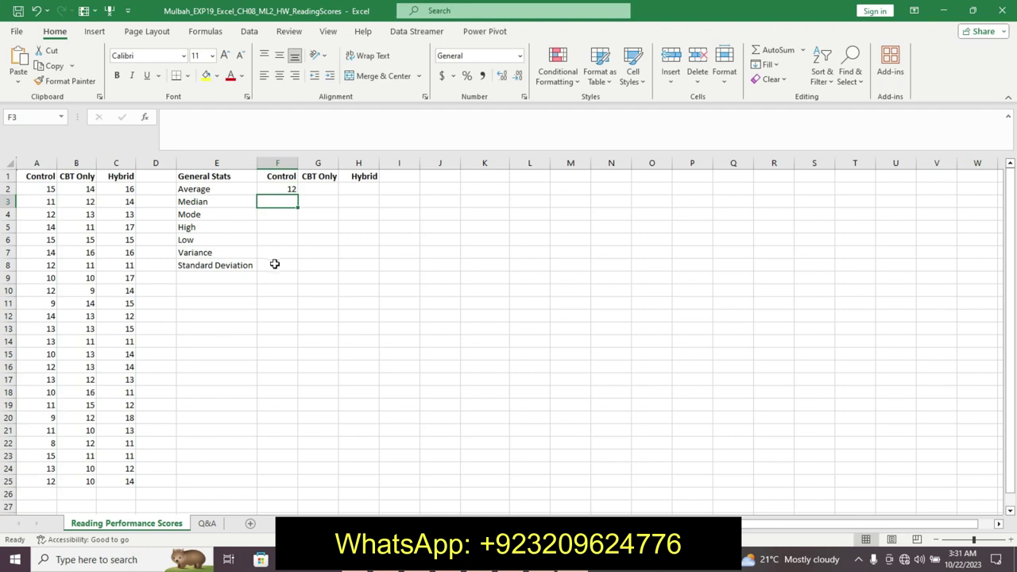
Step: Fill the Control group's average formula from F2 across to G2:H2 for the CBT Only and Hybrid groups
click(329, 188)
click(177, 134)
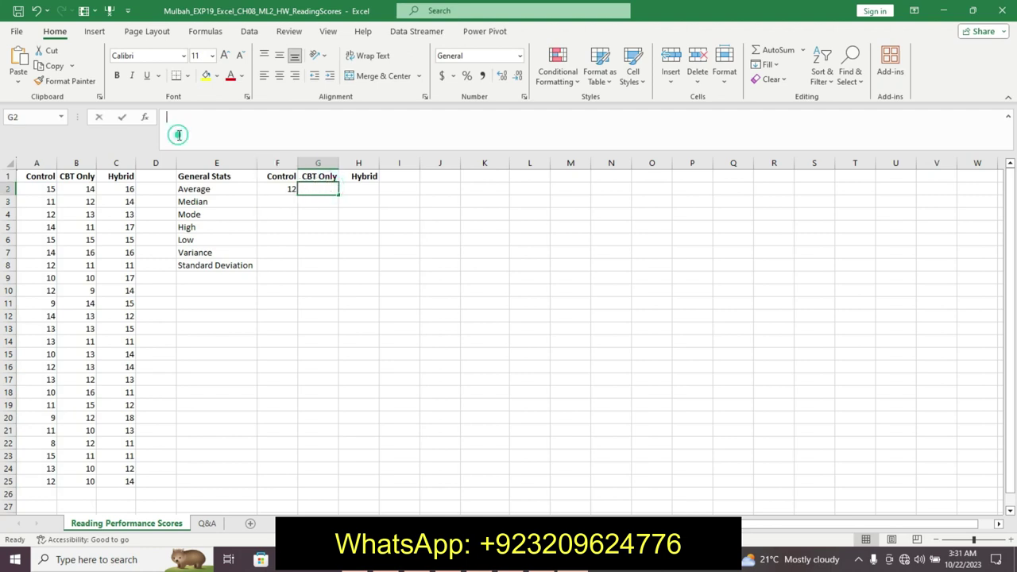
click(285, 188)
drag(299, 195, 370, 201)
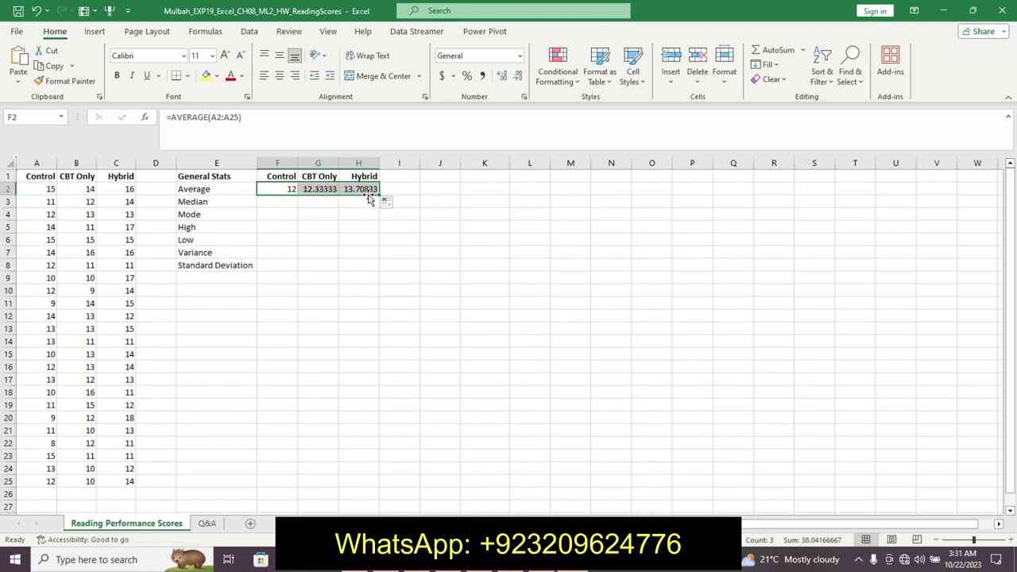
Step: Display the average in F2 with six decimal places and widen column F to fit it
click(284, 190)
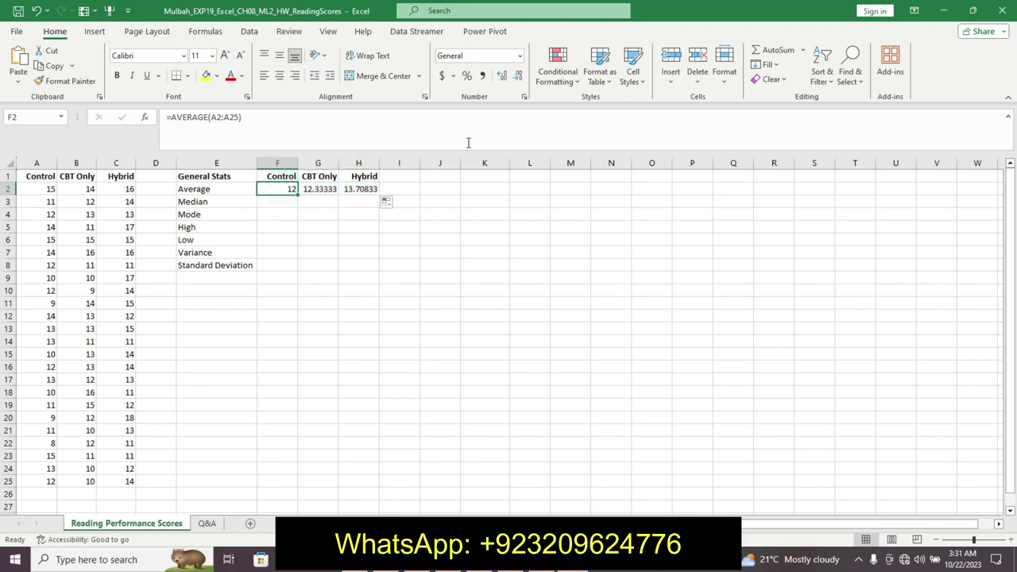
click(504, 77)
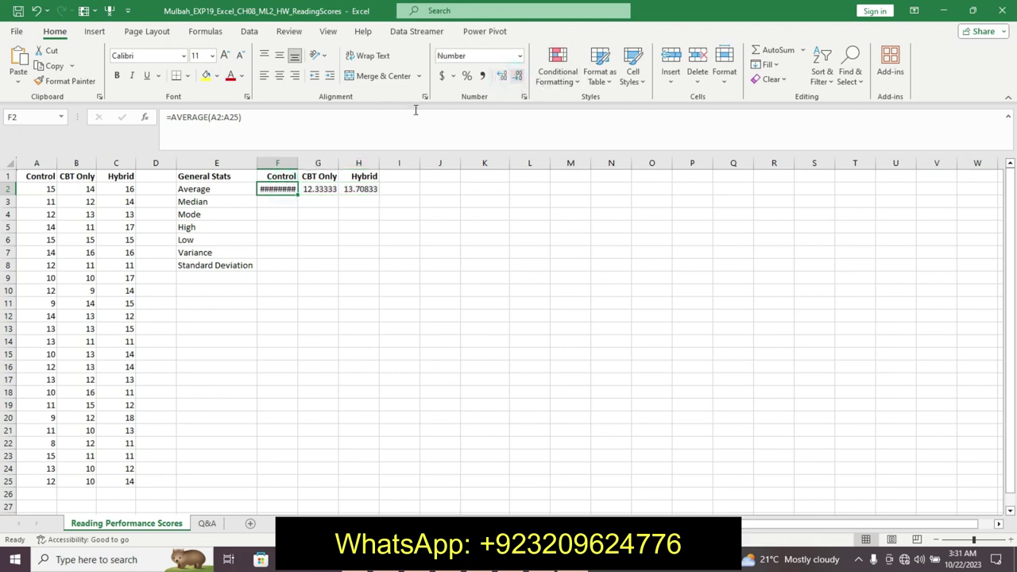
click(284, 161)
drag(298, 163, 300, 162)
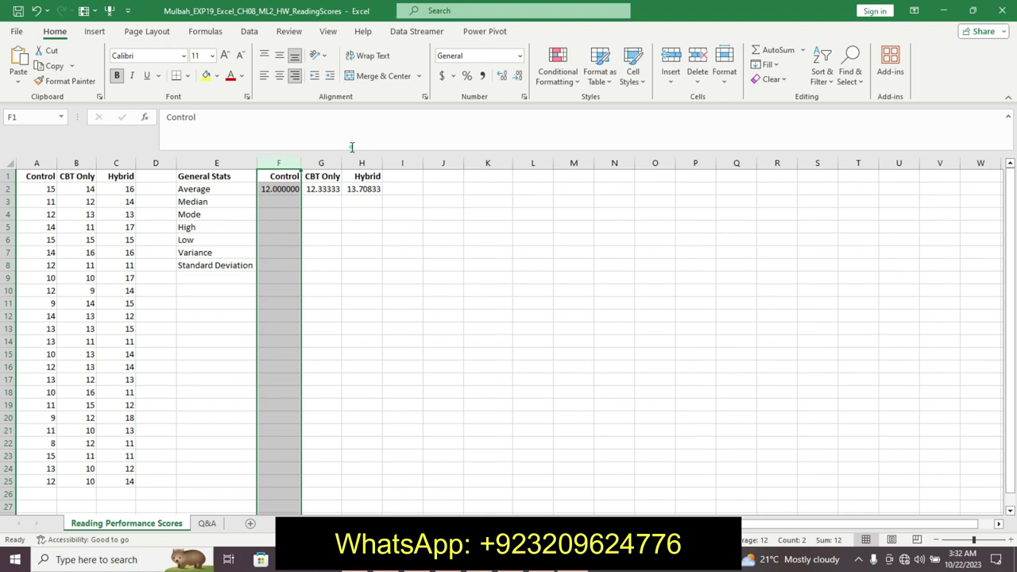
click(311, 188)
click(289, 188)
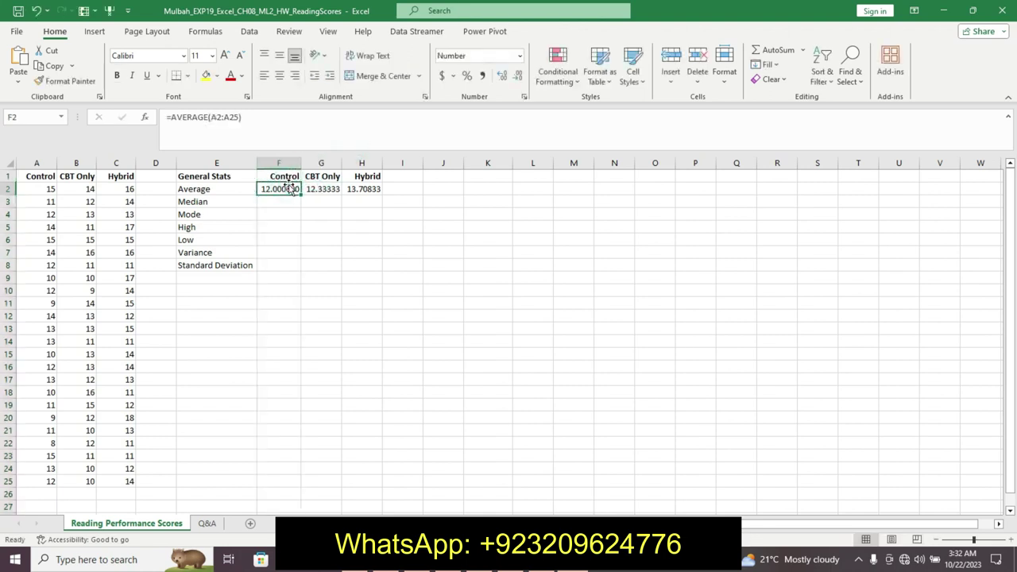
Step: Undo the column F width change and the added decimal places in F2
click(288, 183)
key(ctrl+space)
key(alt+h)
key(o)
key(i)
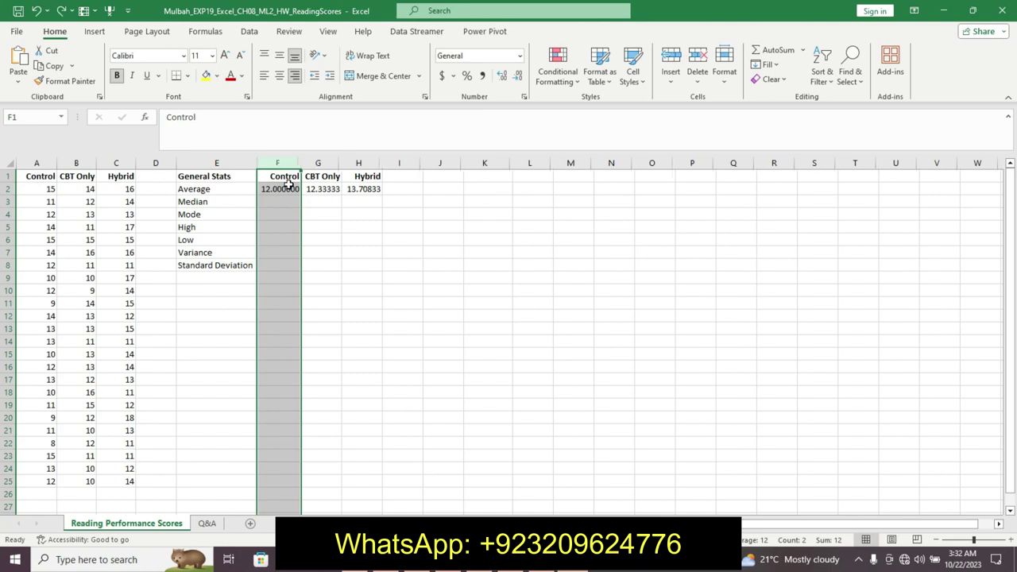
click(292, 190)
key(ctrl+shift+asciitilde)
click(513, 224)
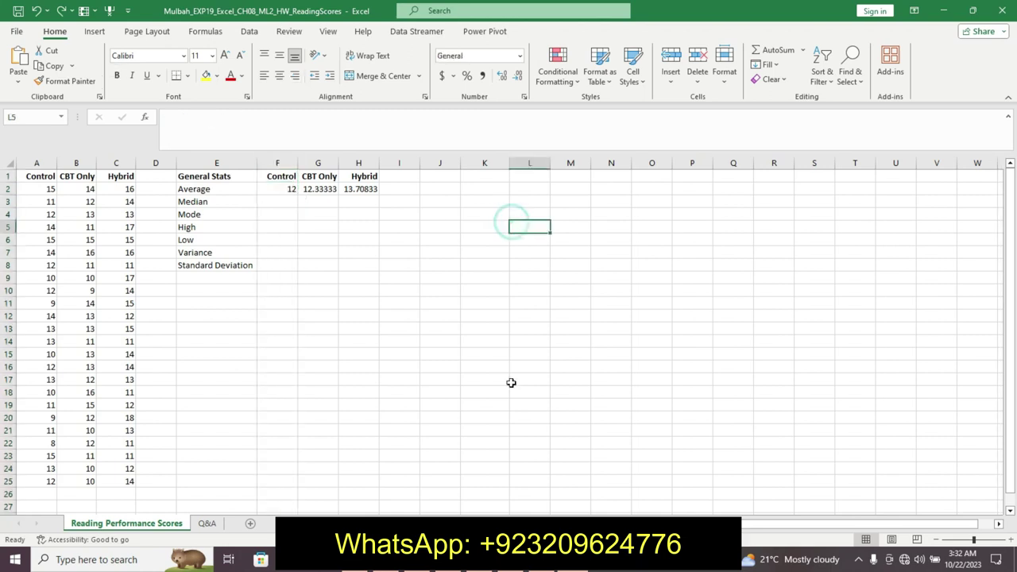
Step: Switch to the Word instructions and undo the highlighting, bold and enlarged size on the step 2 text
mouse_move(543, 559)
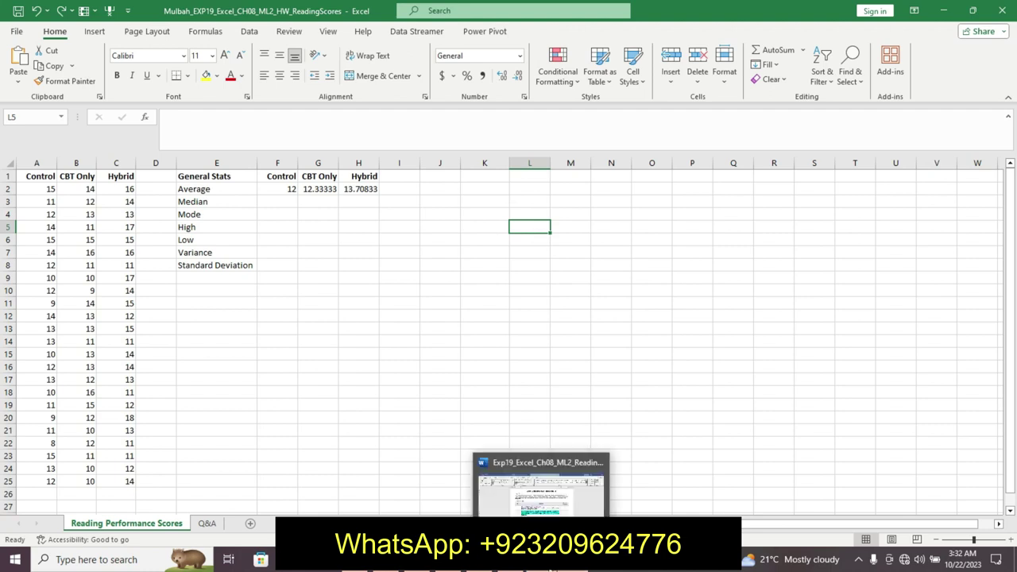
click(543, 477)
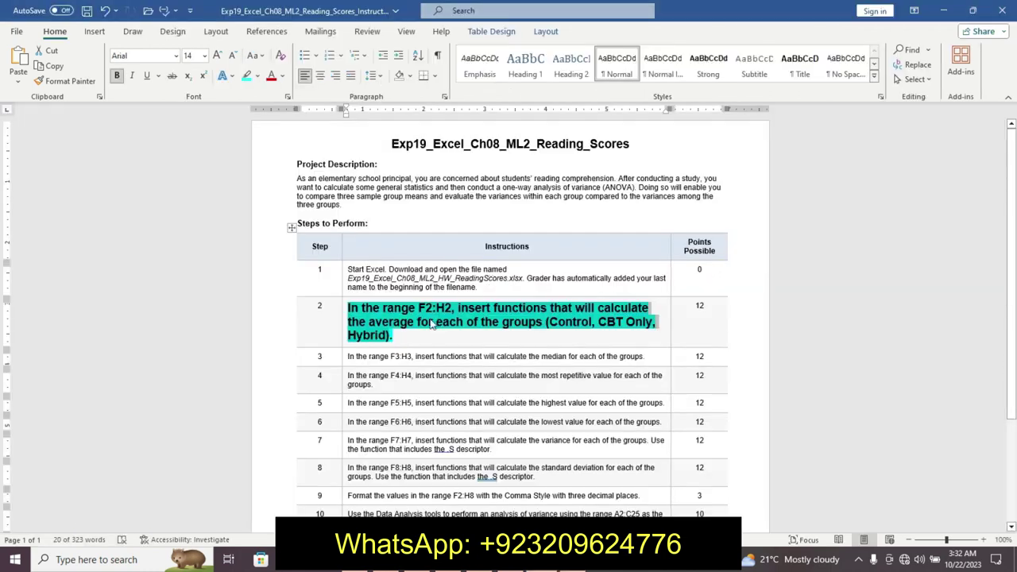
key(ctrl+z)
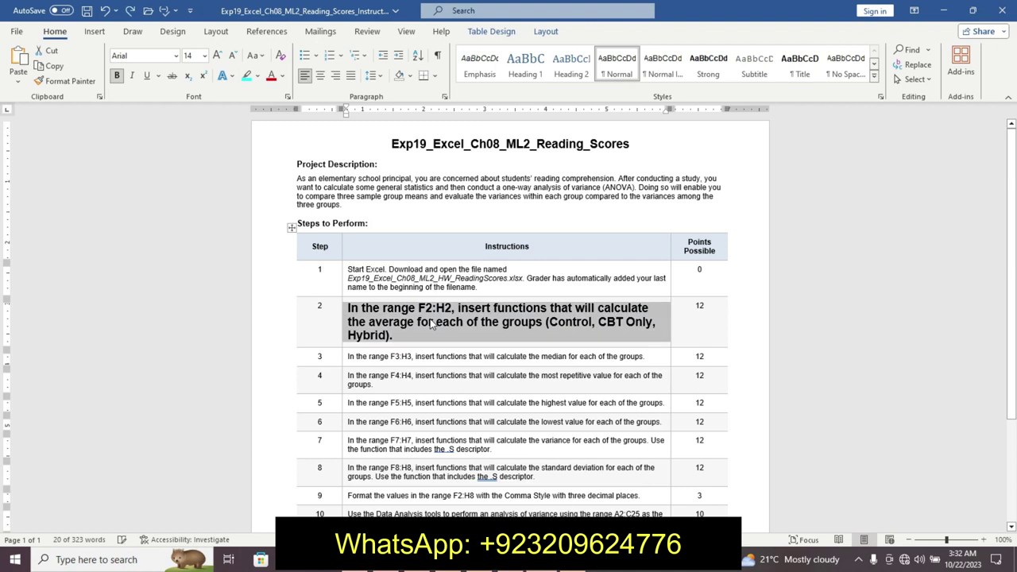
key(ctrl+z)
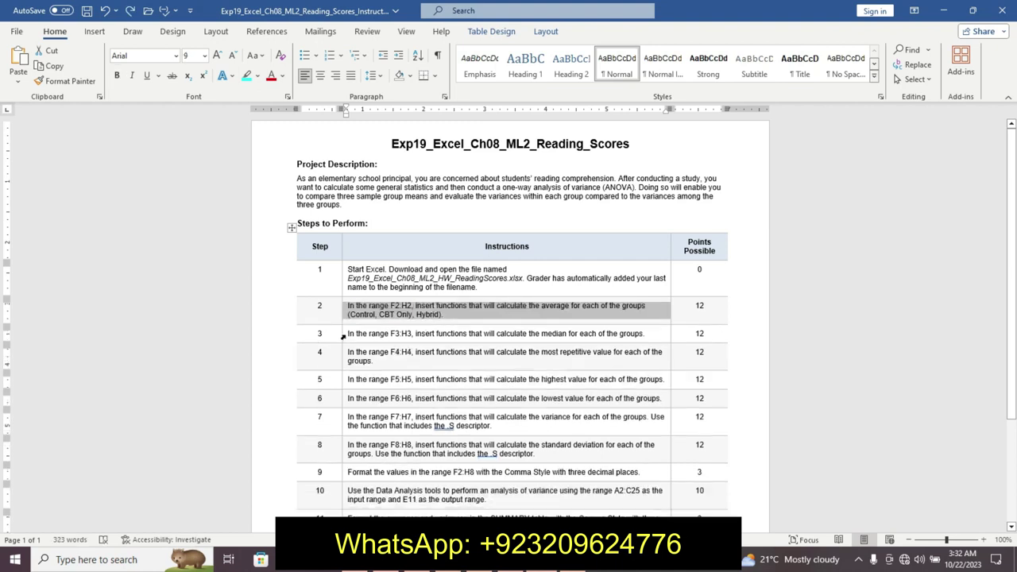
Step: Format the step 3 instruction text as 11 pt bold with turquoise highlighting
click(344, 335)
click(417, 295)
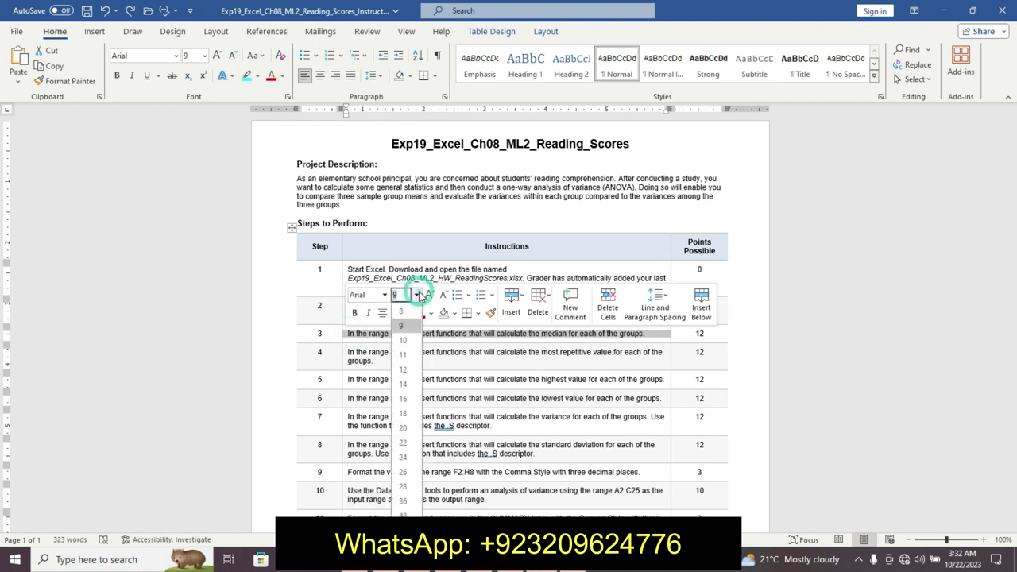
click(403, 355)
click(355, 314)
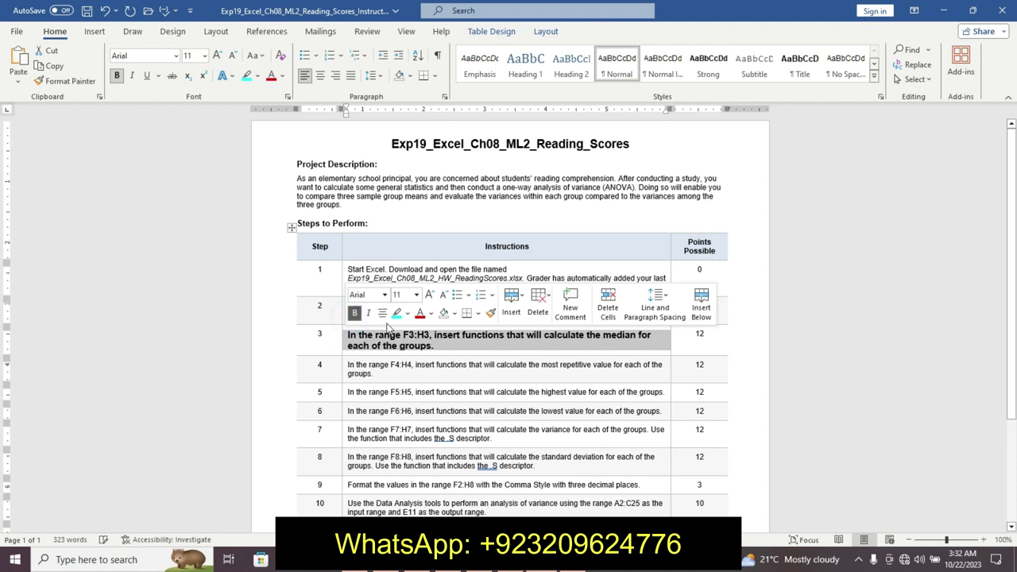
click(397, 314)
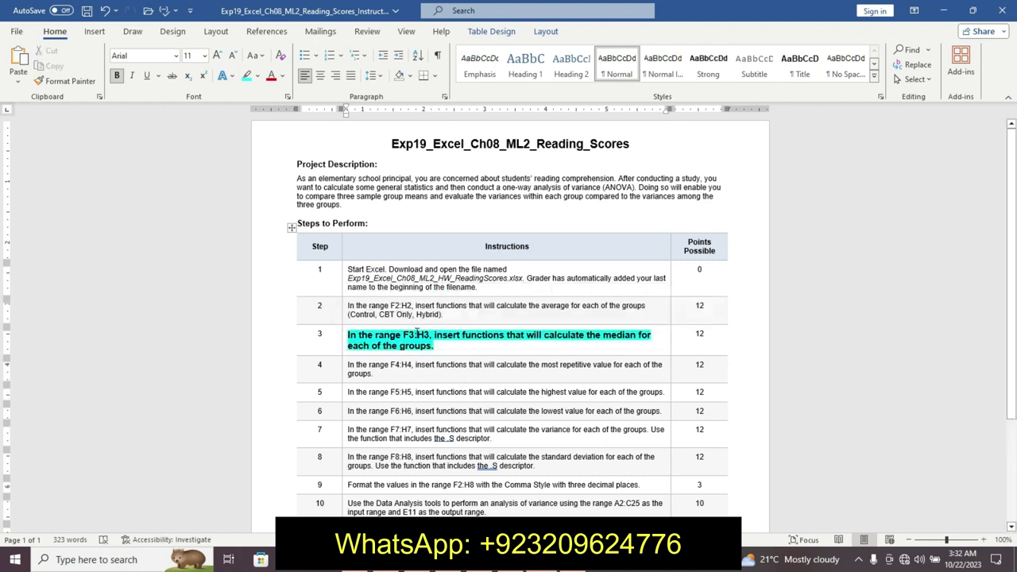
Step: Switch to the Excel workbook and enter =MEDIAN(A2:A25) in cell F3 for the Control group
drag(348, 334, 450, 343)
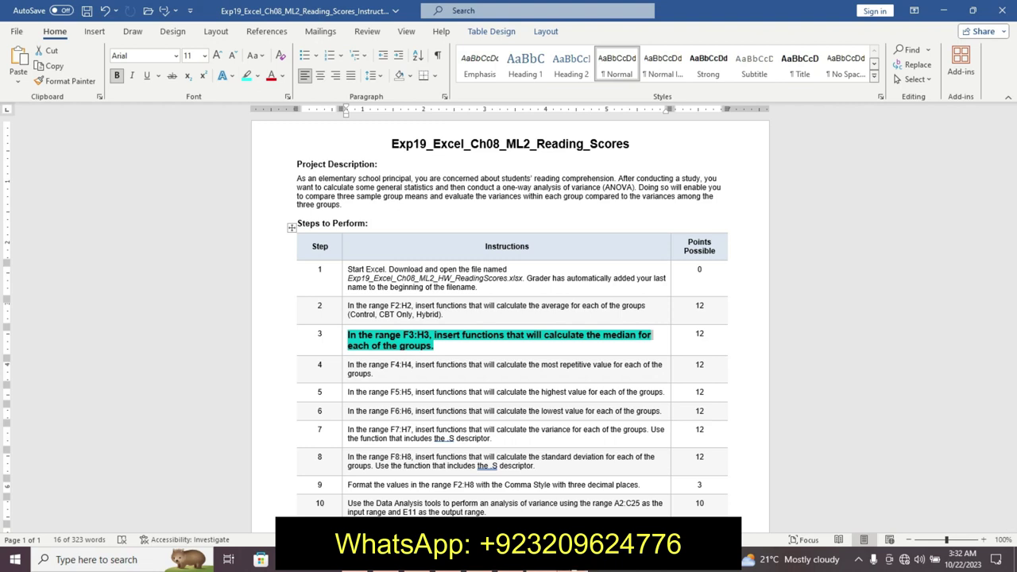
click(423, 559)
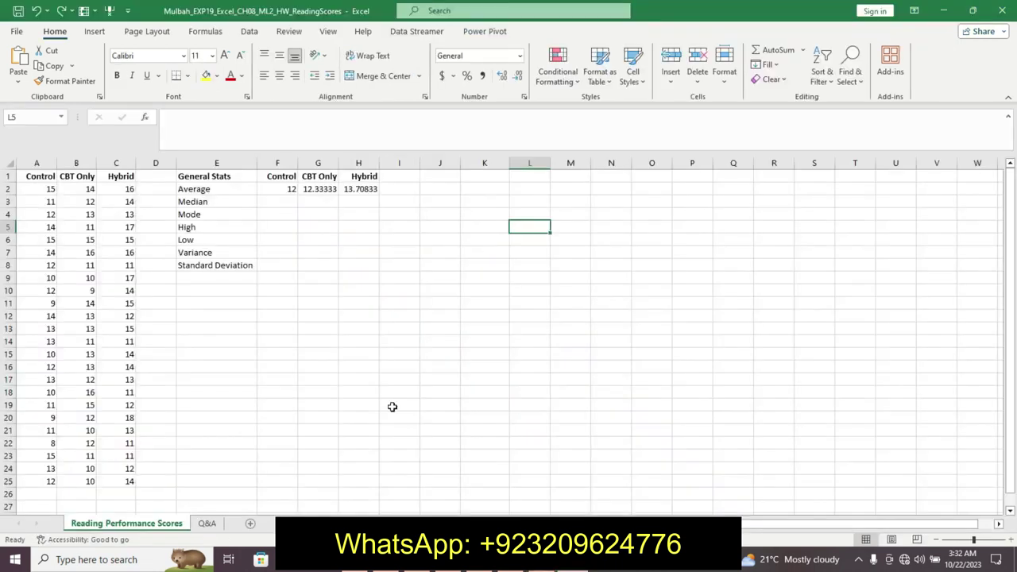
click(288, 203)
text(=)
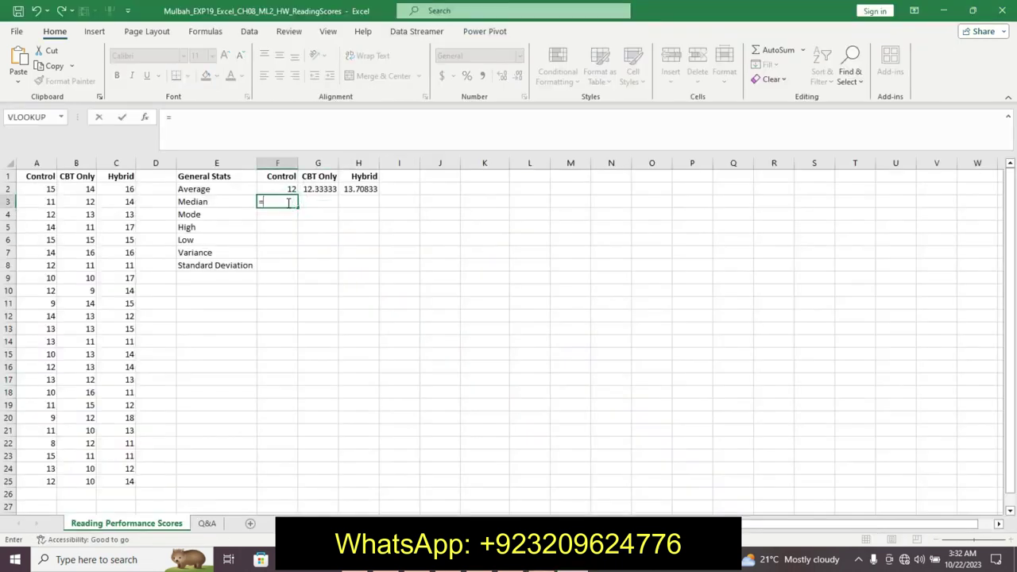
text(m)
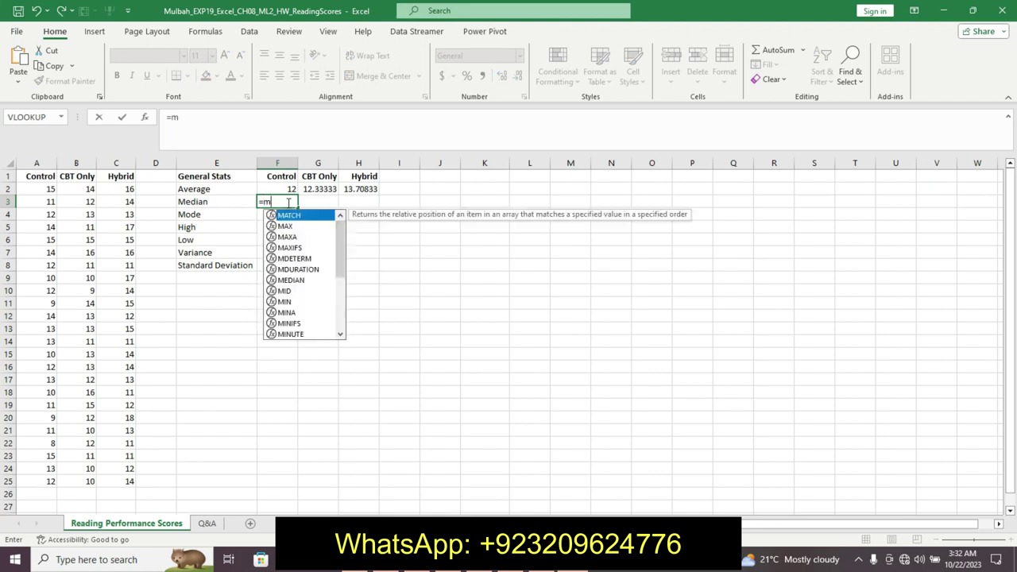
text(ed)
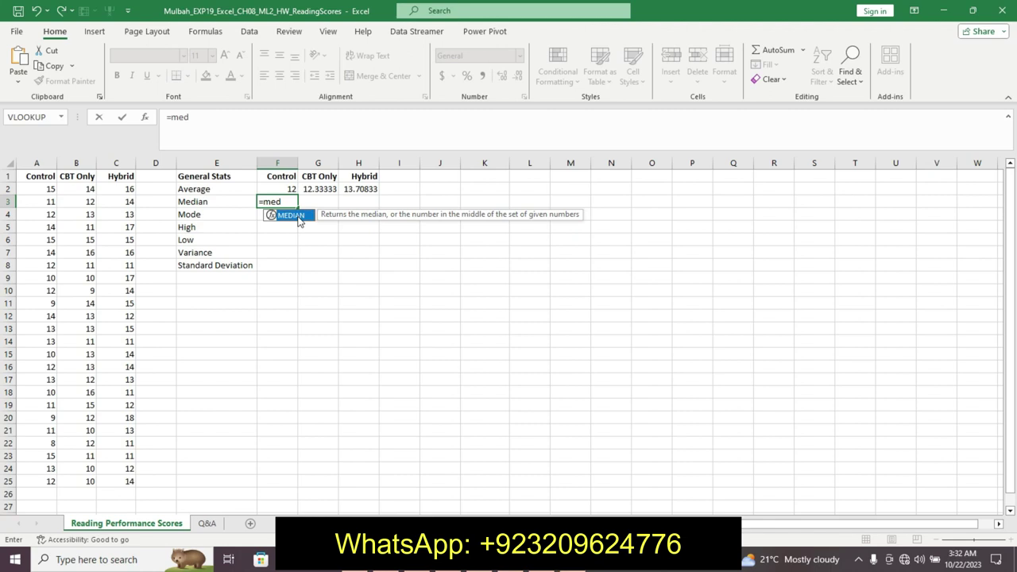
double_click(301, 220)
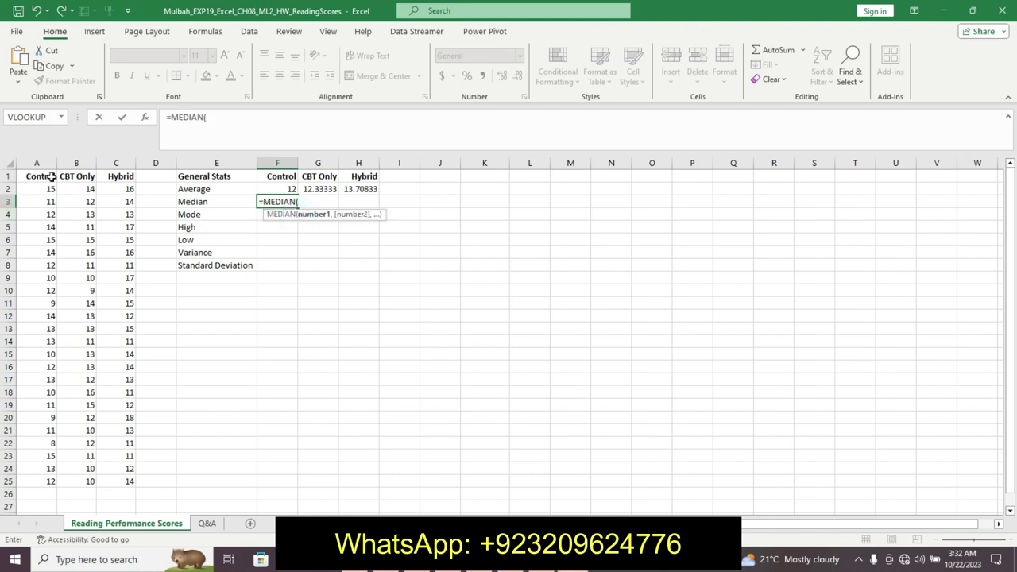
drag(49, 187, 57, 487)
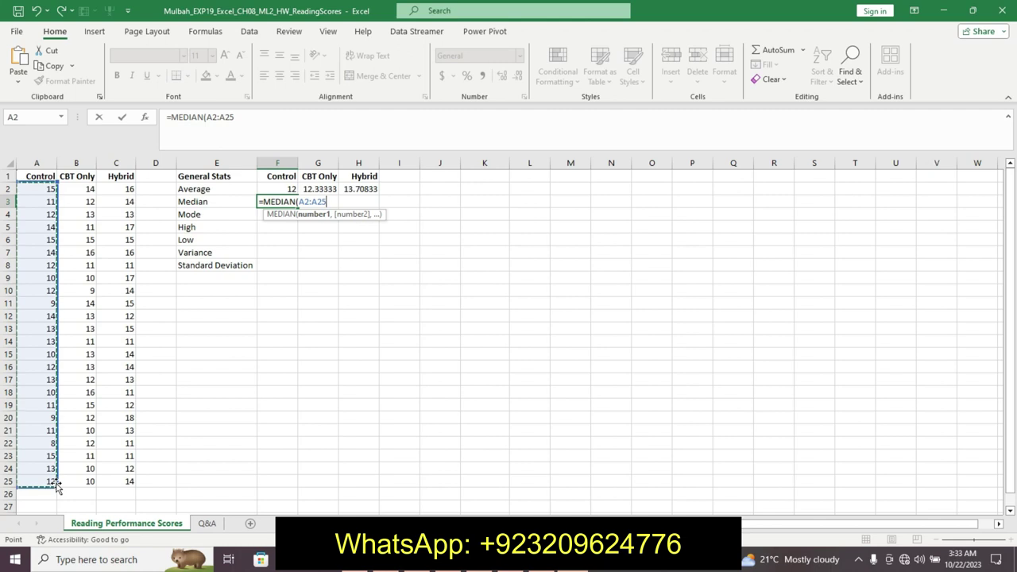
key(Return)
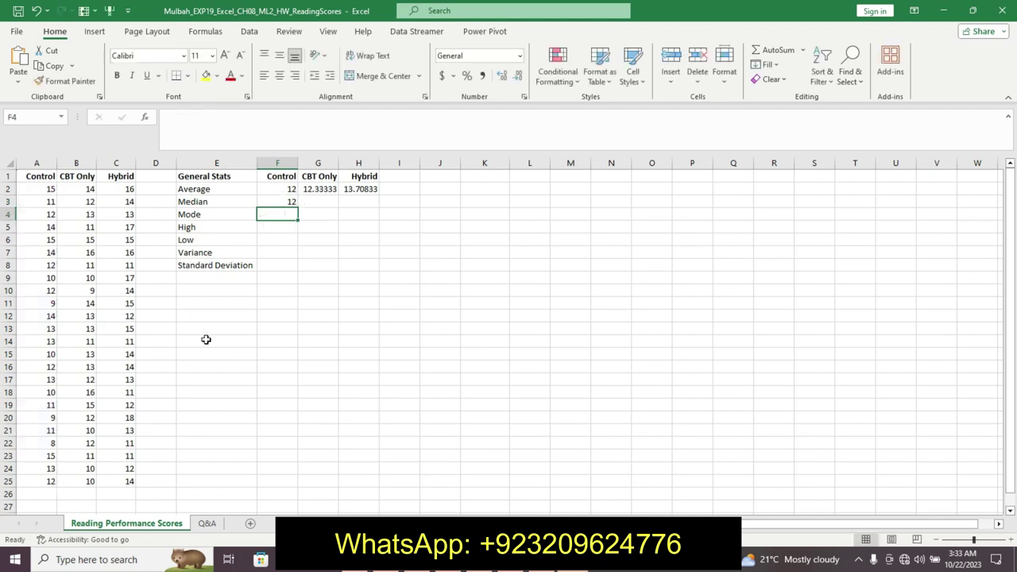
Step: Fill the Control group's median formula from F3 across to G3:H3 for the CBT Only and Hybrid groups
click(211, 291)
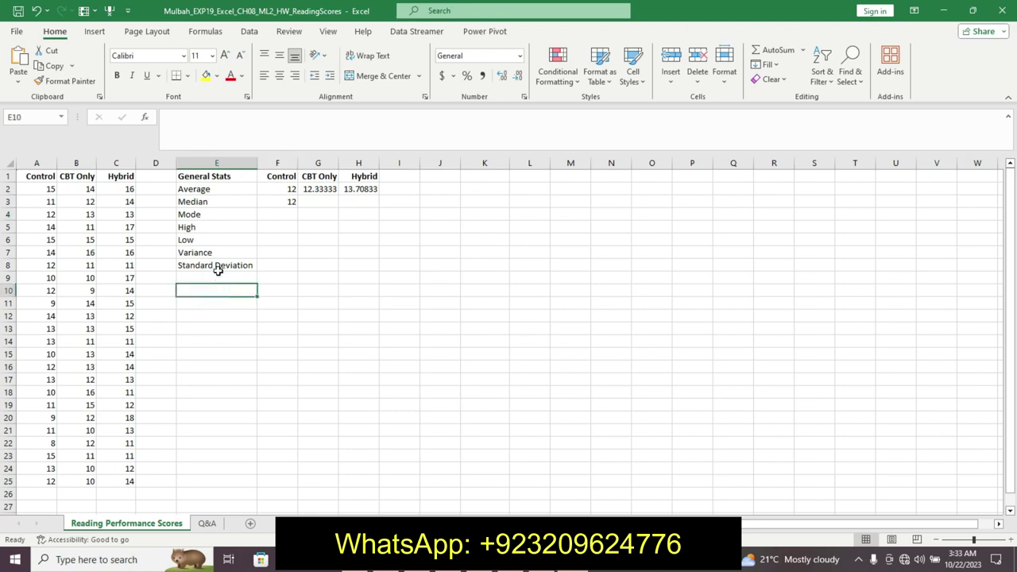
click(288, 188)
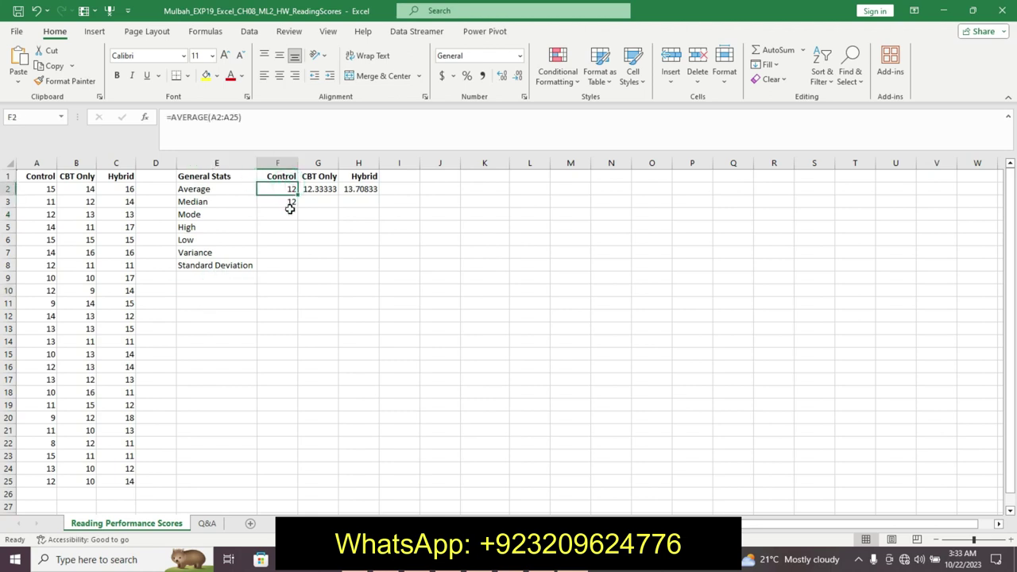
click(288, 202)
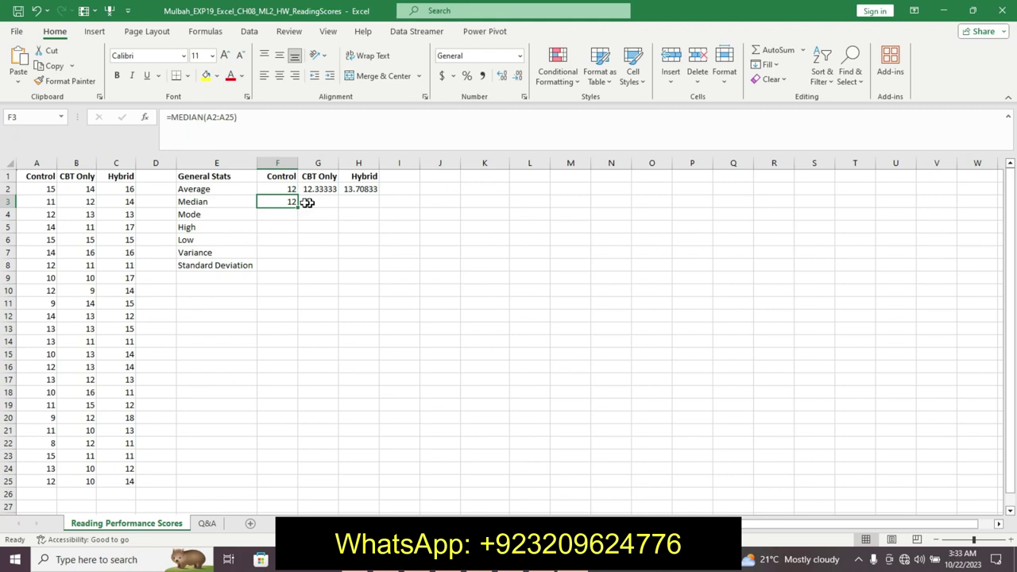
drag(299, 204, 390, 206)
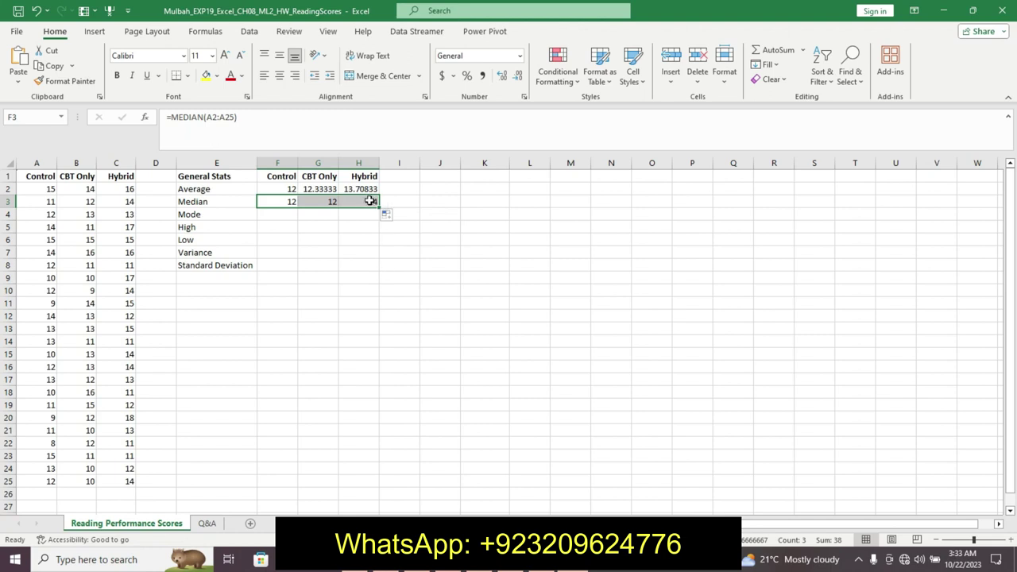
Step: Show the medians in F3:H3 with four decimals and the averages in F2:H2 with six, fitting column F to its contents
click(518, 75)
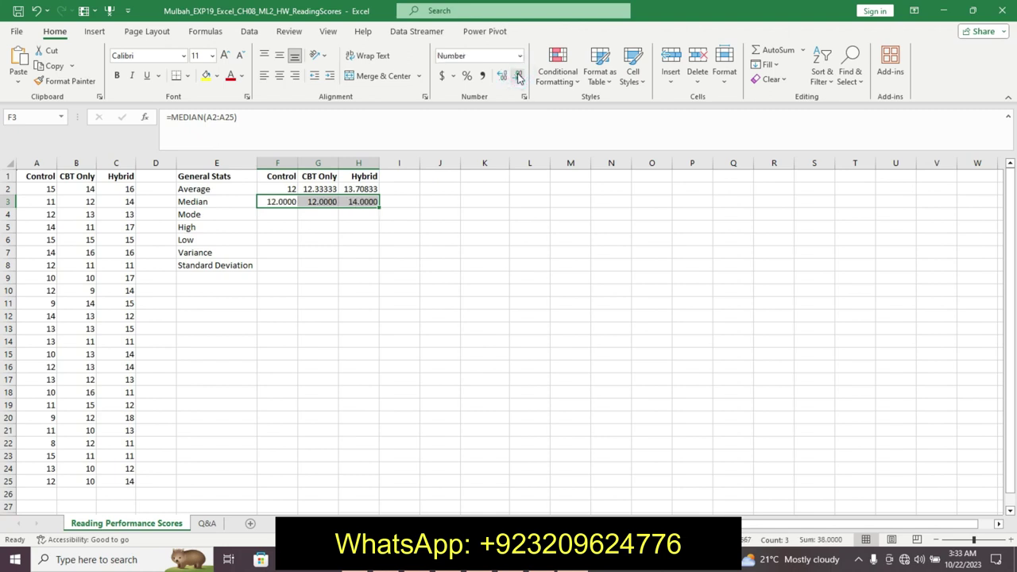
drag(286, 187, 371, 188)
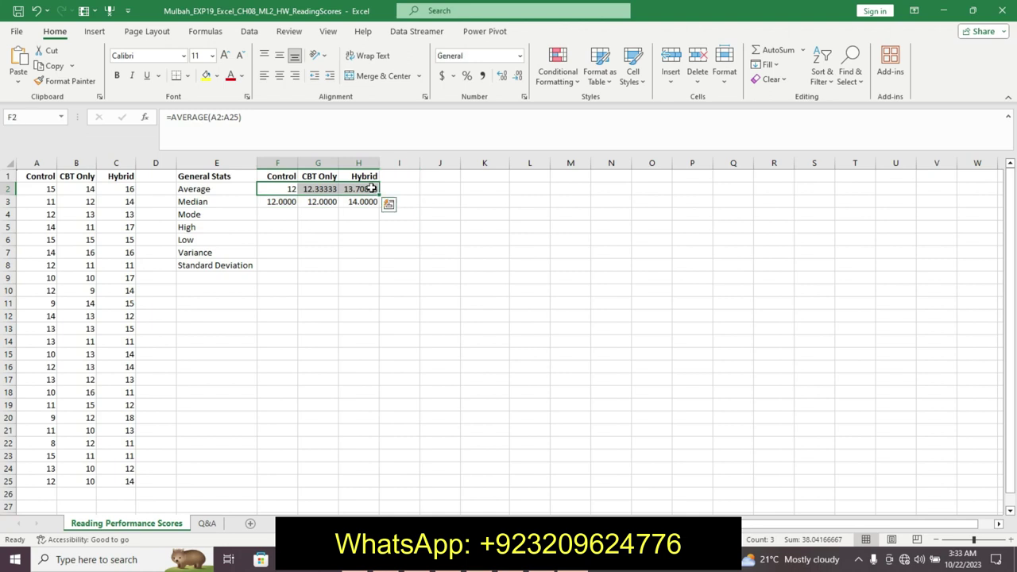
click(502, 78)
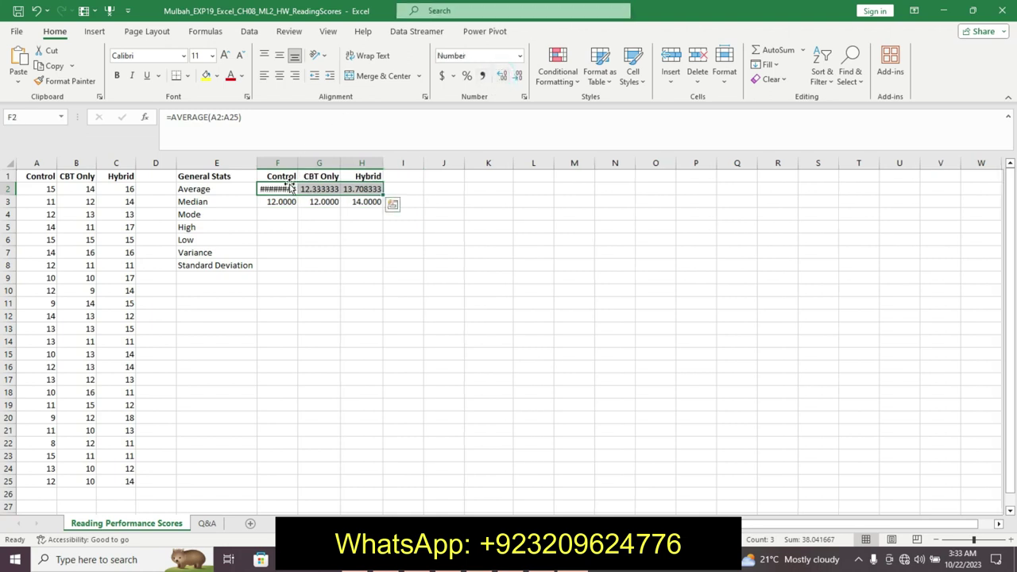
click(285, 157)
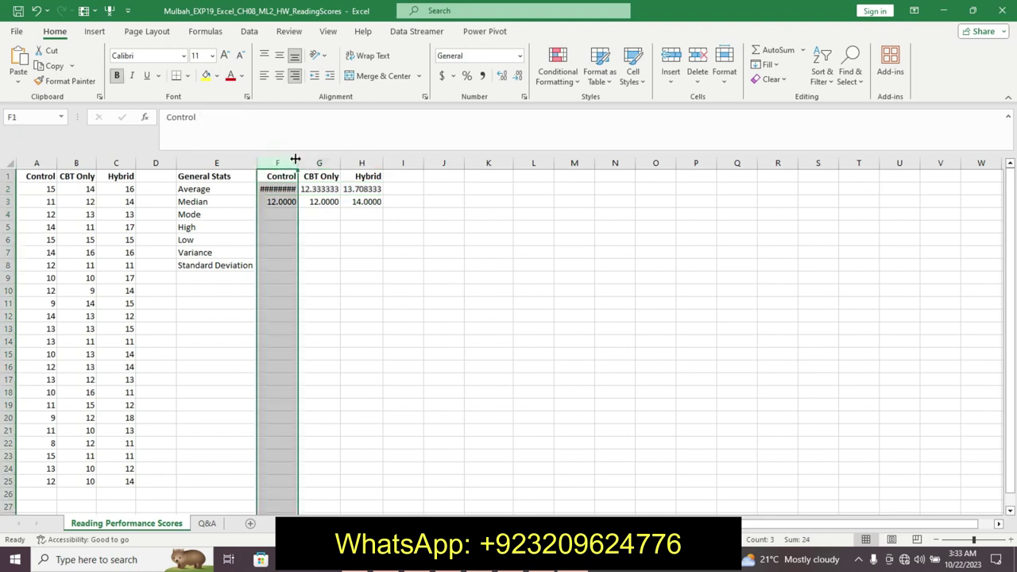
double_click(298, 163)
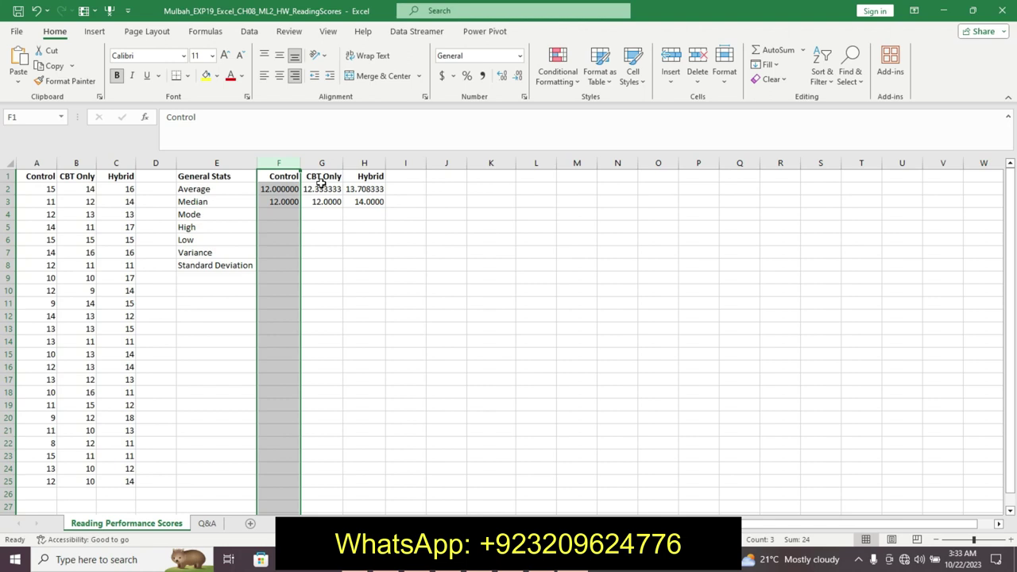
Step: Set the CBT Only average in G2 to three decimal places
click(321, 187)
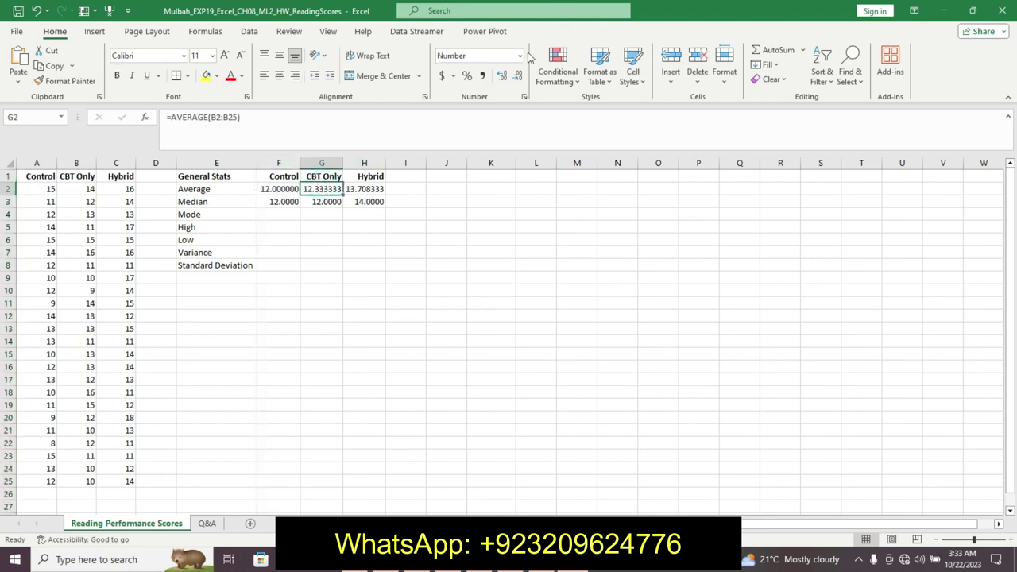
click(505, 80)
click(505, 80)
click(505, 80)
click(506, 80)
click(521, 75)
click(521, 75)
click(521, 76)
click(520, 75)
click(520, 76)
click(521, 76)
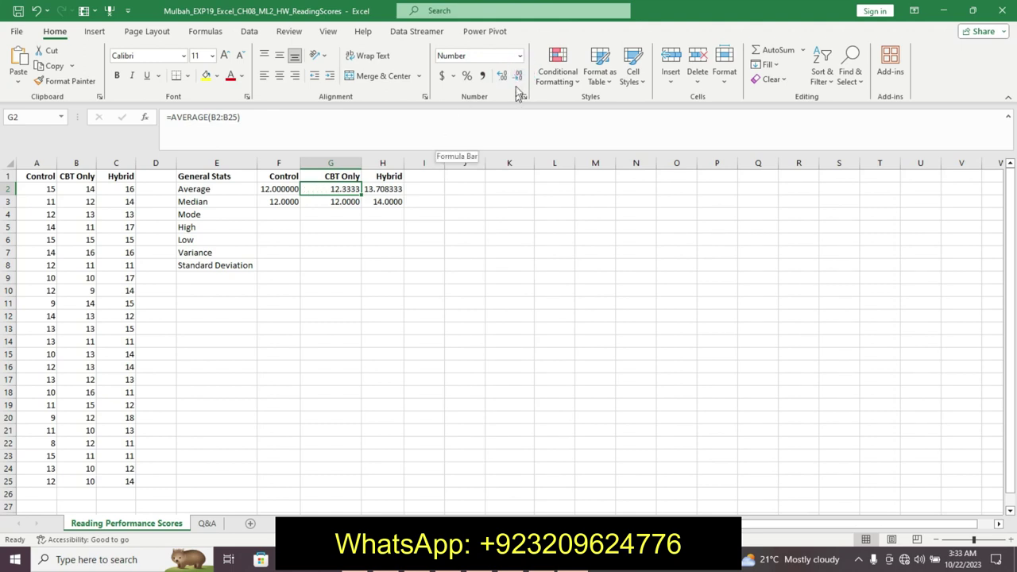
click(517, 78)
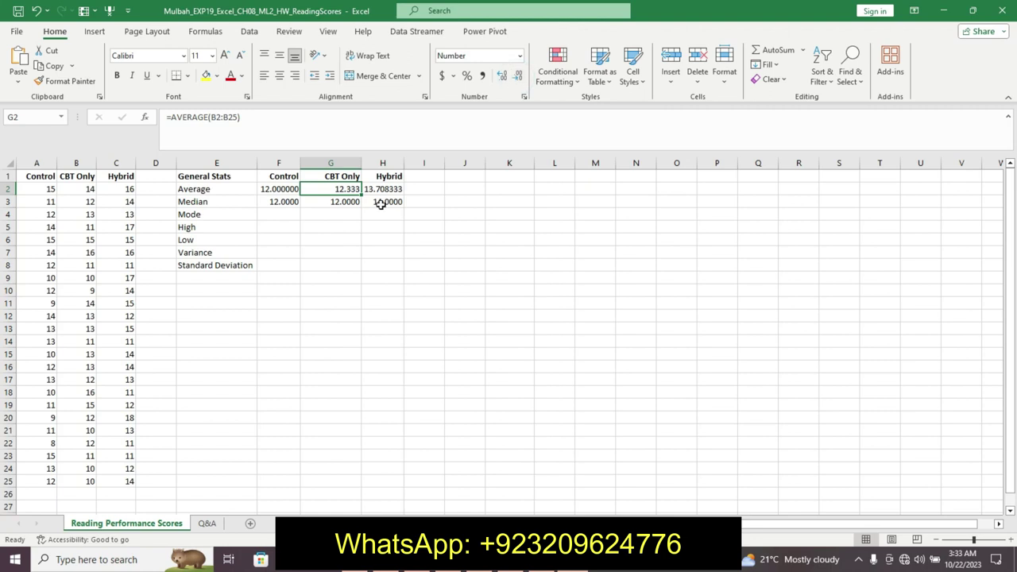
Step: Set the Hybrid average in H2 to three decimal places and narrow column G
click(380, 188)
click(518, 78)
click(518, 78)
click(518, 78)
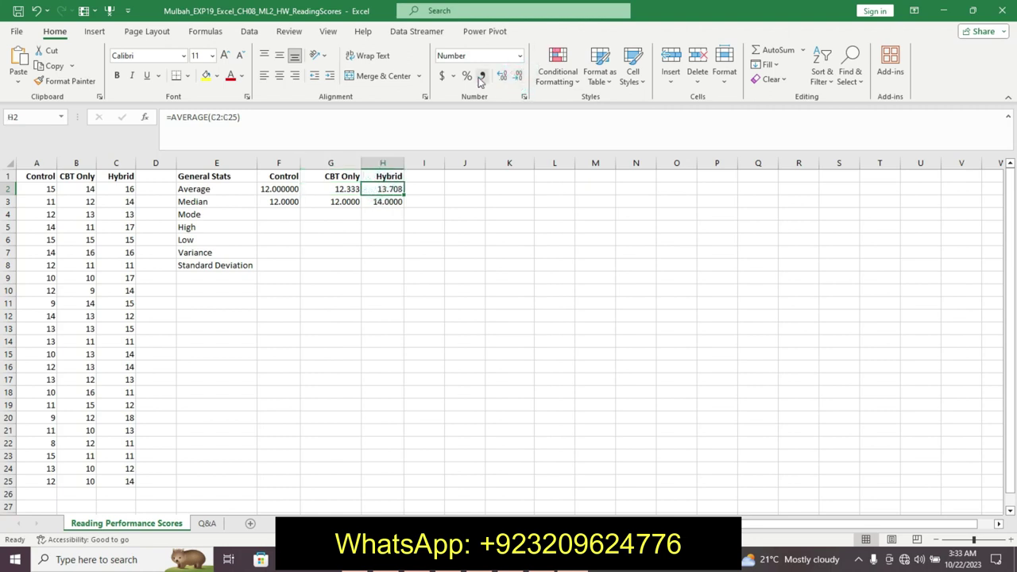
click(336, 163)
drag(361, 162, 344, 163)
Step: Set the Control average in F2 to three decimal places
click(290, 189)
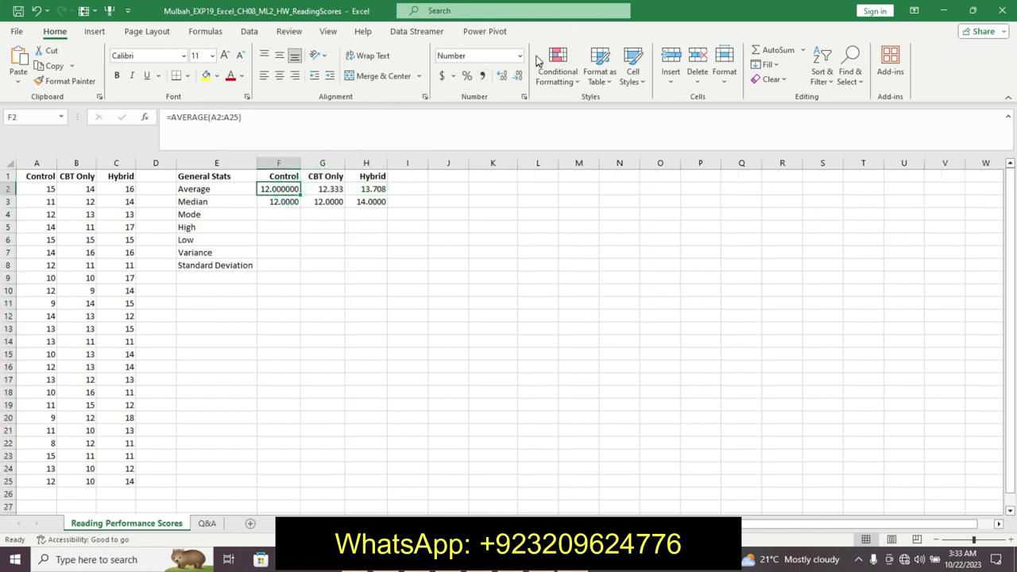
click(518, 76)
click(519, 75)
click(518, 76)
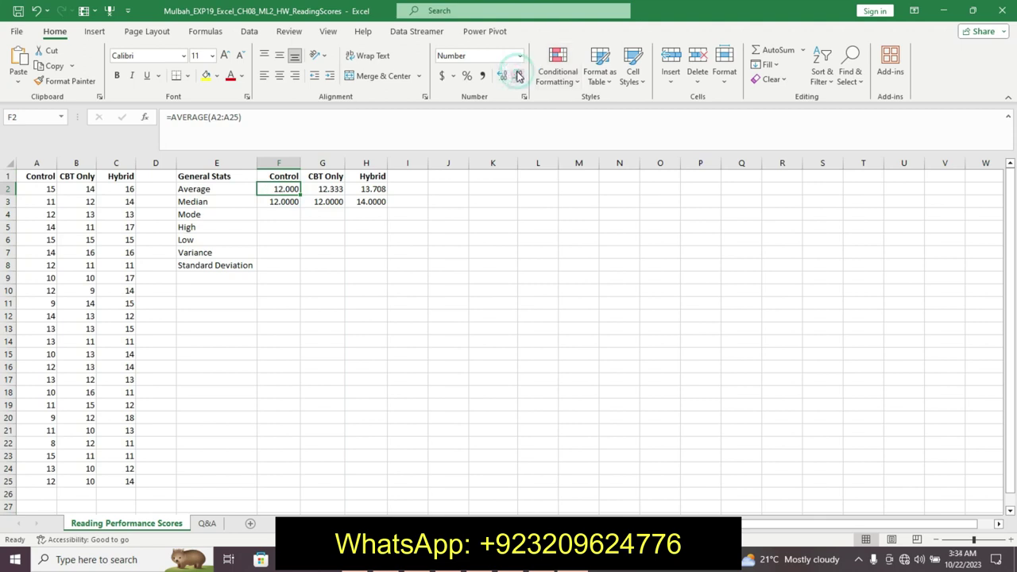
Step: Reduce the median values in F3:H3 to three decimal places
click(292, 200)
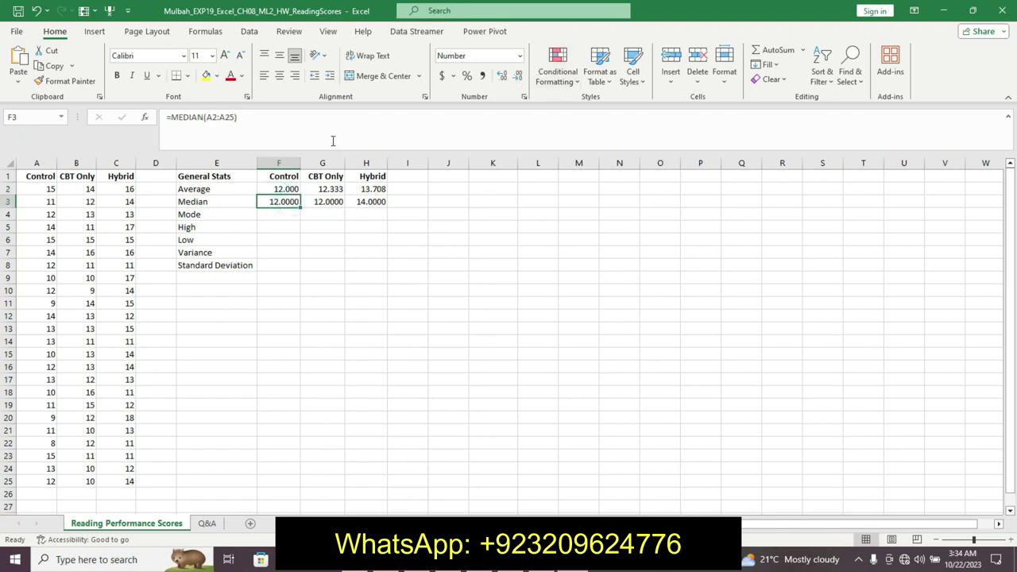
drag(285, 202, 386, 200)
click(519, 78)
click(283, 214)
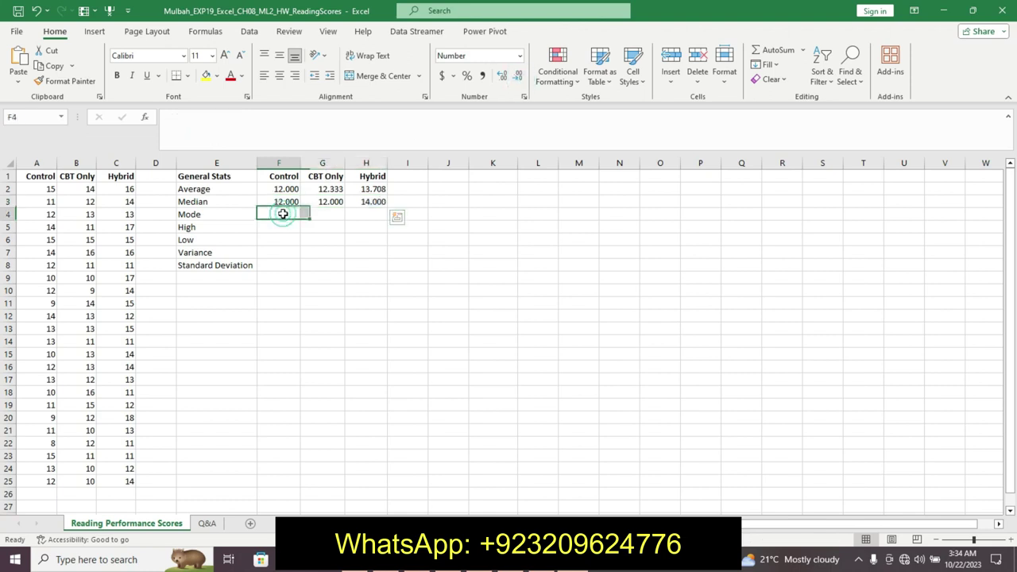
Step: Switch to the Word instructions and remove the highlighting and bold from the step 3 text, returning it to 9 pt
click(528, 560)
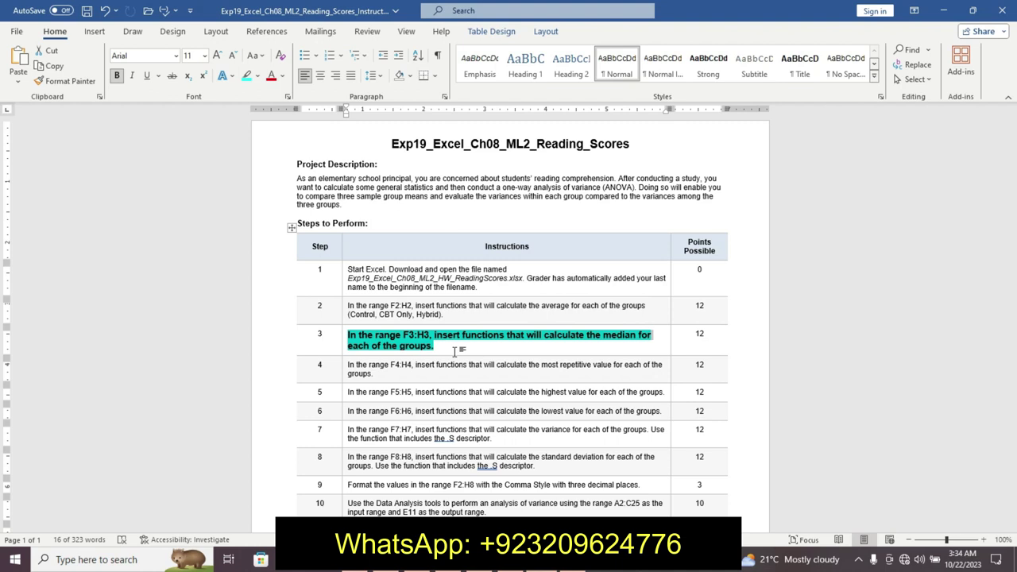
key(ctrl+z)
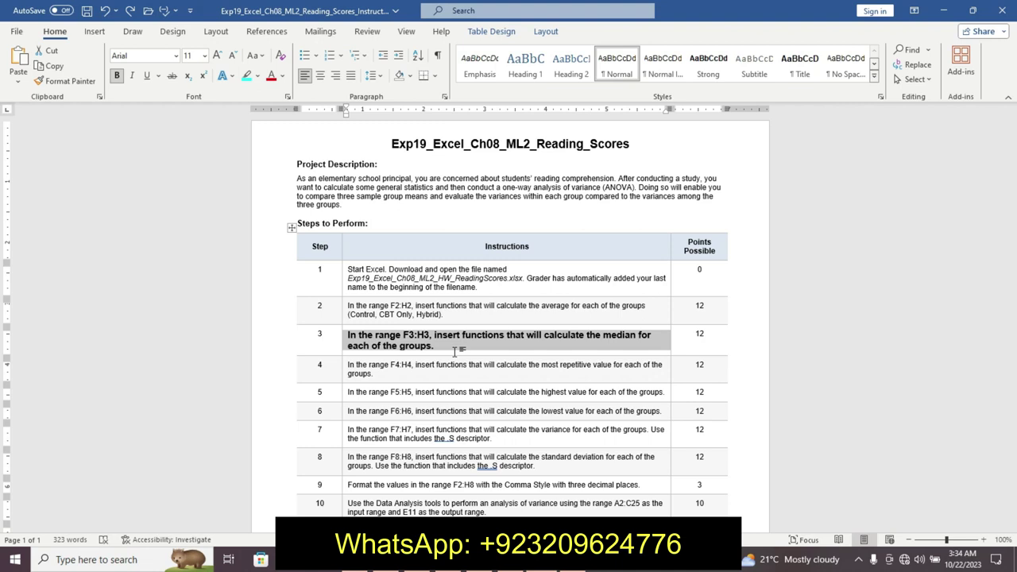
key(ctrl+b)
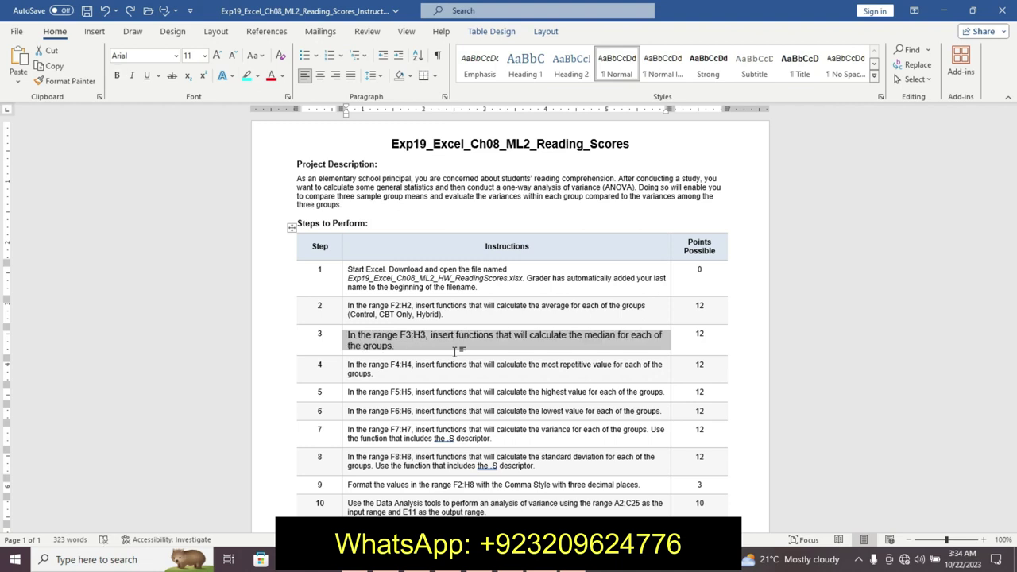
key(ctrl+bracketleft)
key(ctrl+bracketleft)
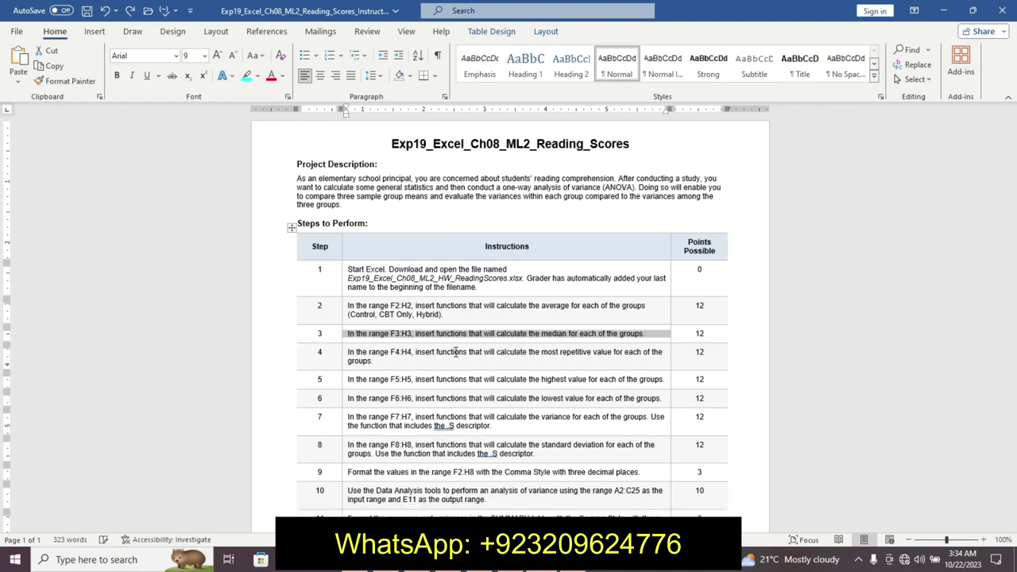
Step: Format the step 4 instruction text as 12 pt bold with turquoise highlighting
click(345, 360)
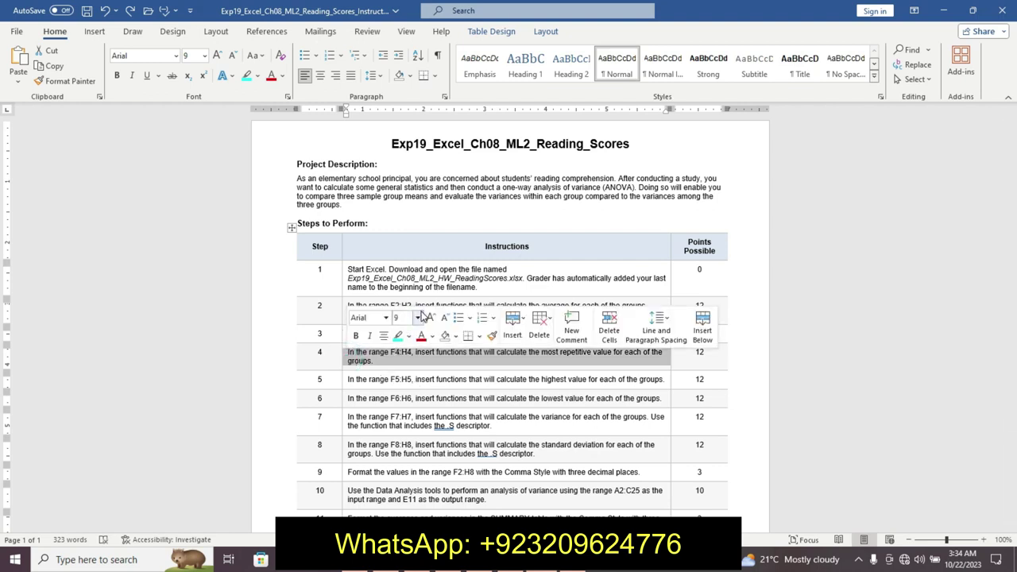
click(419, 317)
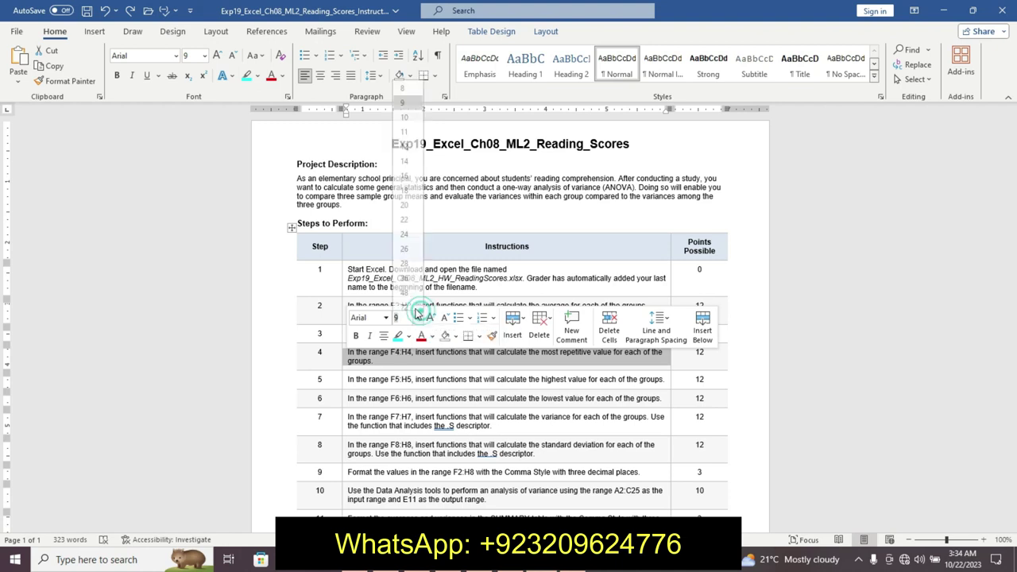
click(403, 140)
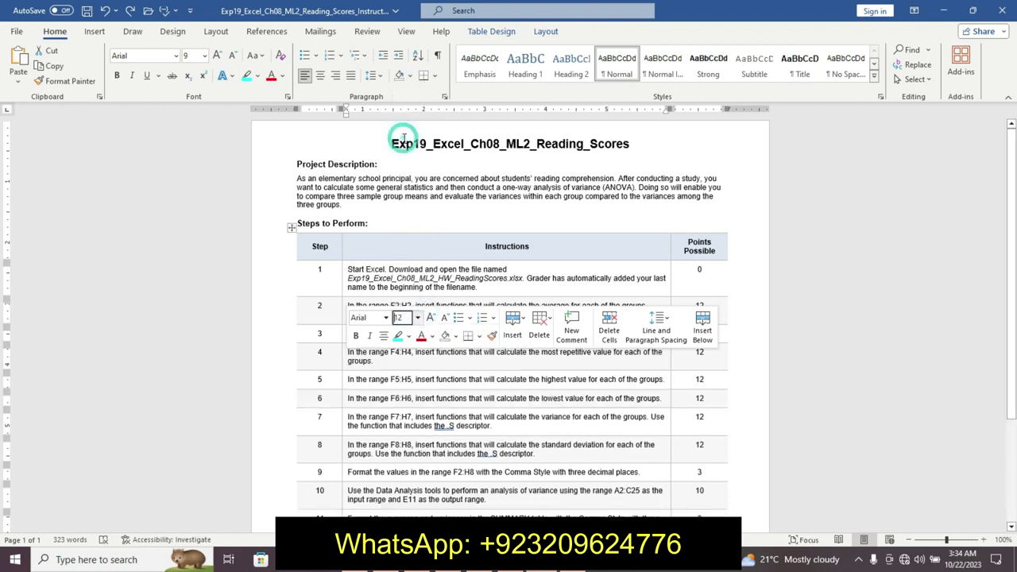
click(355, 336)
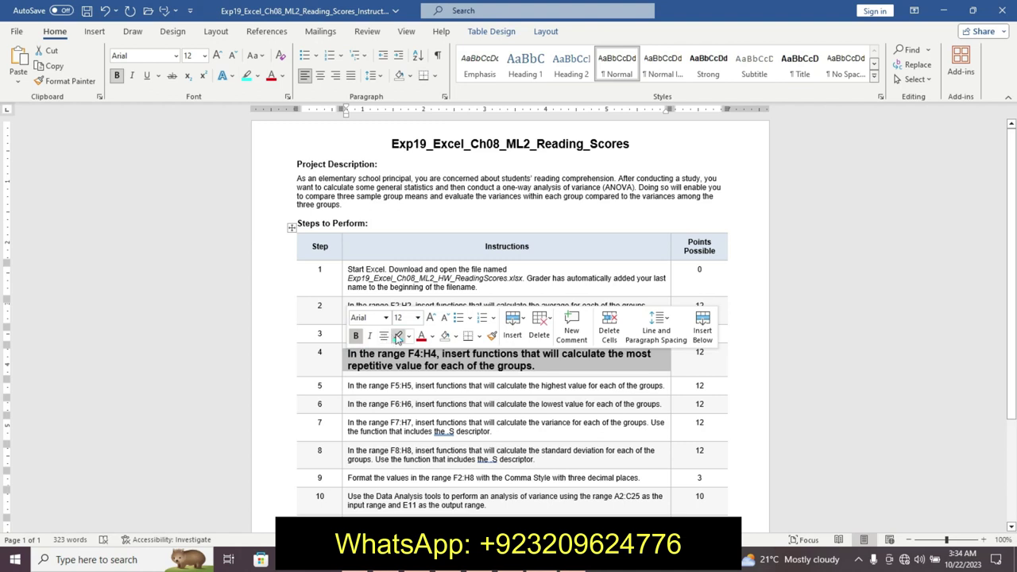
click(397, 337)
click(372, 360)
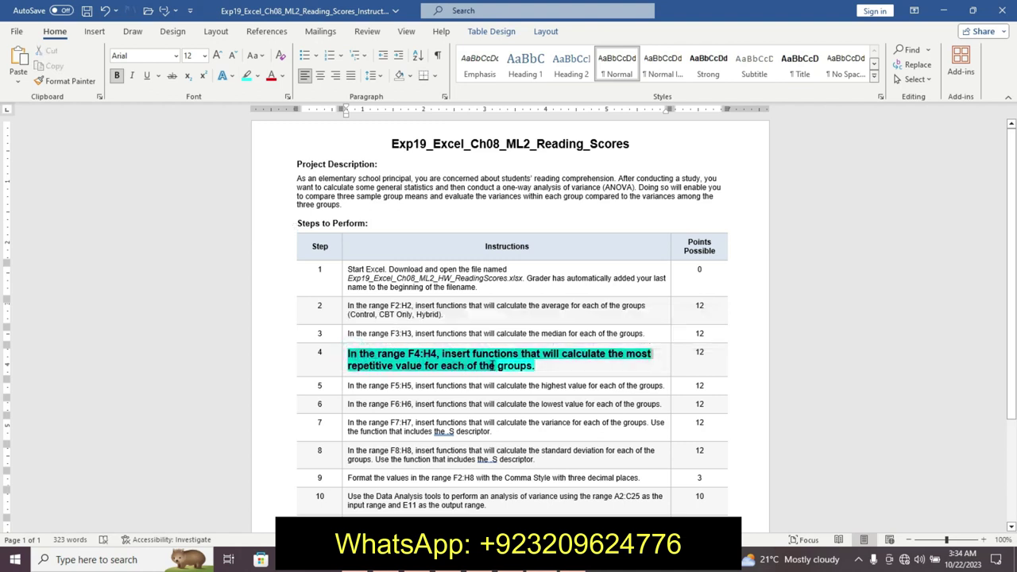
triple_click(537, 366)
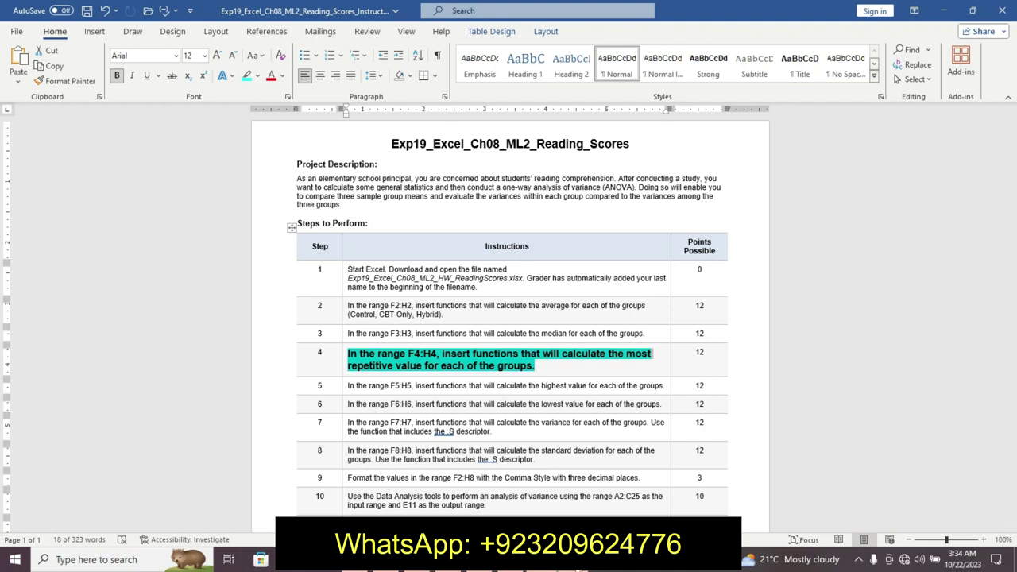
Step: Switch to the Excel workbook and enter =MODE(A2:A25) in cell F4 for the Control group
click(572, 469)
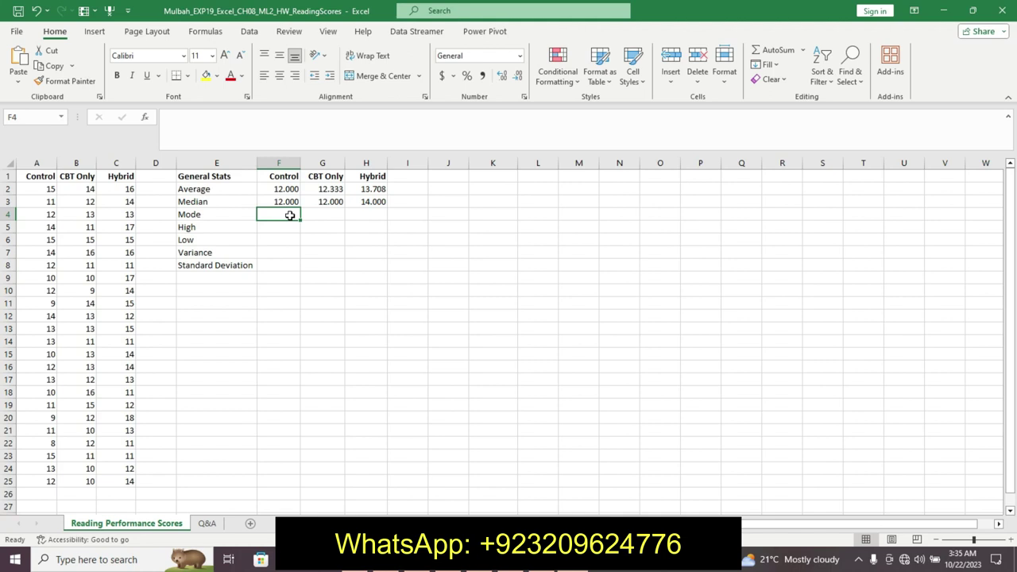
text(=)
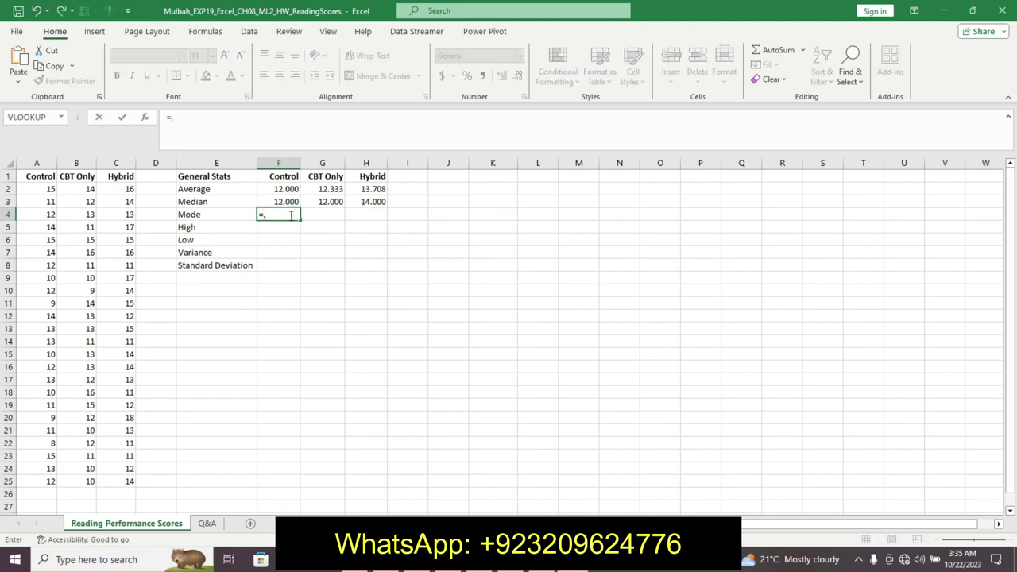
text(mode)
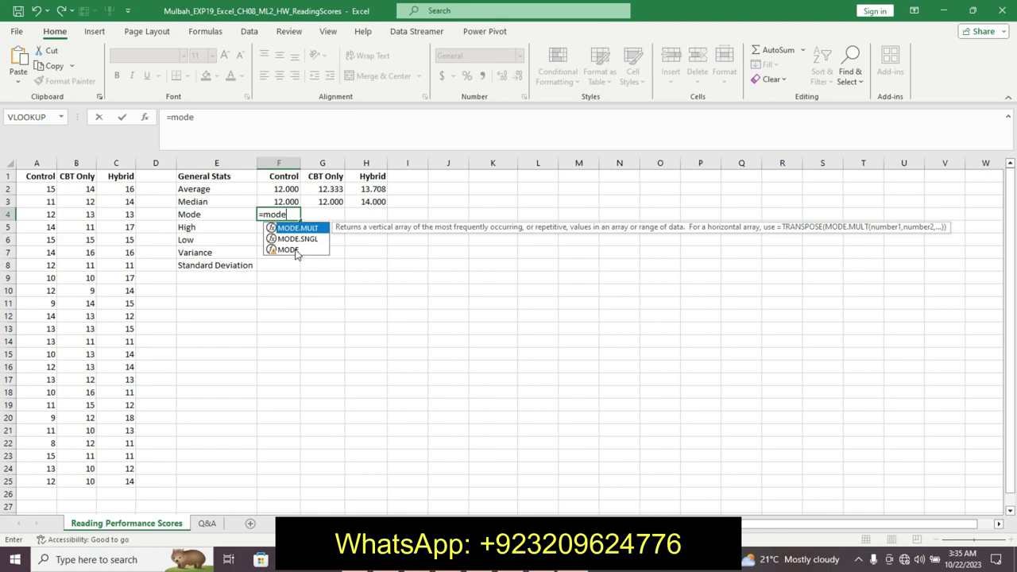
double_click(296, 250)
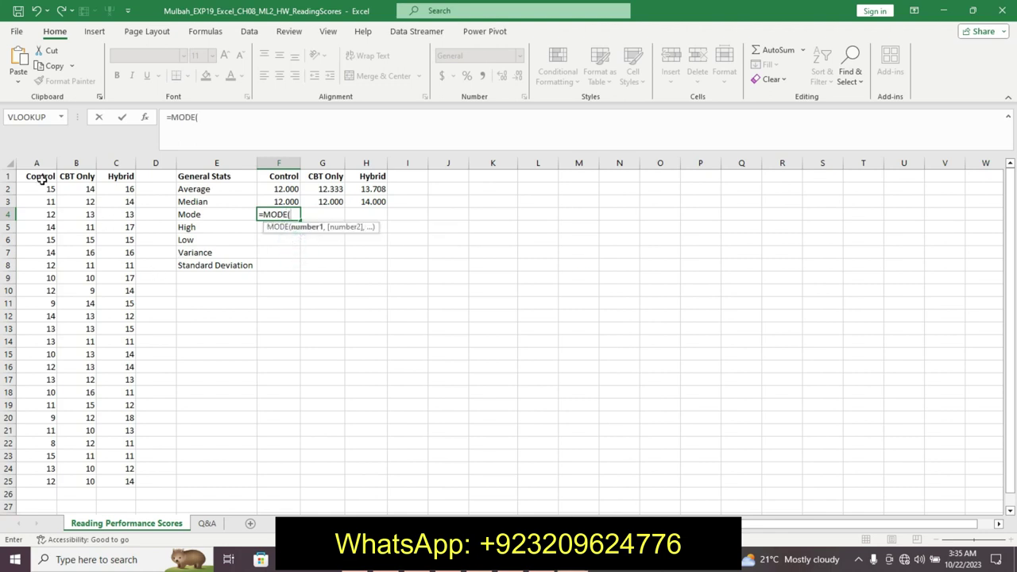
drag(44, 189, 59, 259)
drag(60, 368, 51, 480)
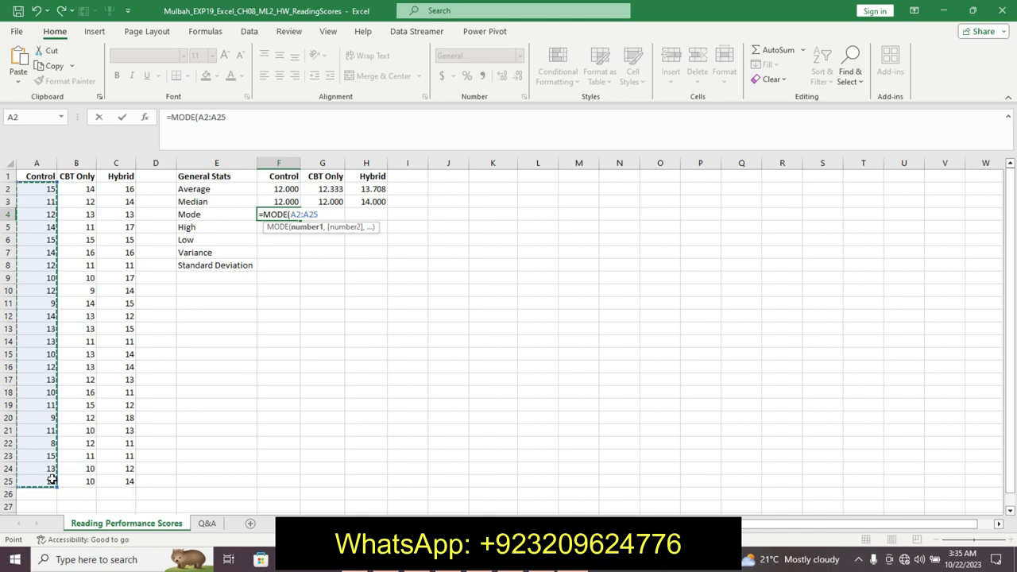
key(Return)
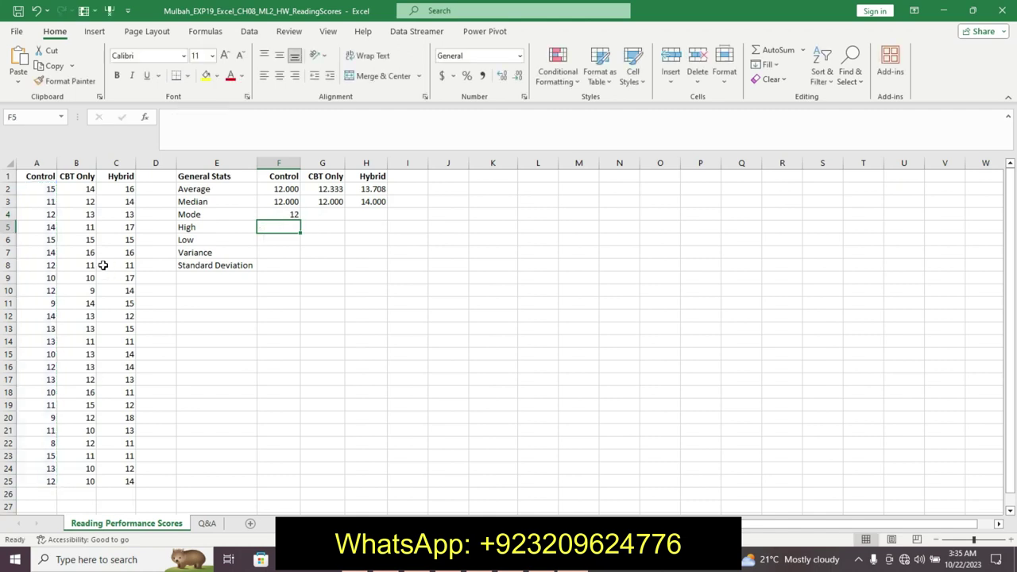
Step: Fill the Control group's mode formula from F4 across to G4:H4 for the CBT Only and Hybrid groups
click(291, 214)
drag(299, 218, 389, 220)
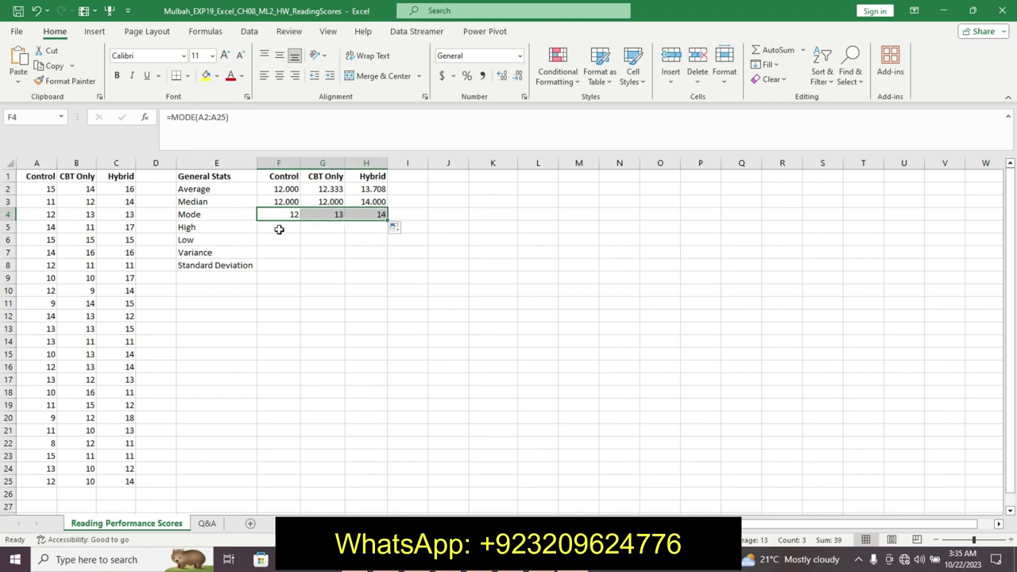
click(279, 229)
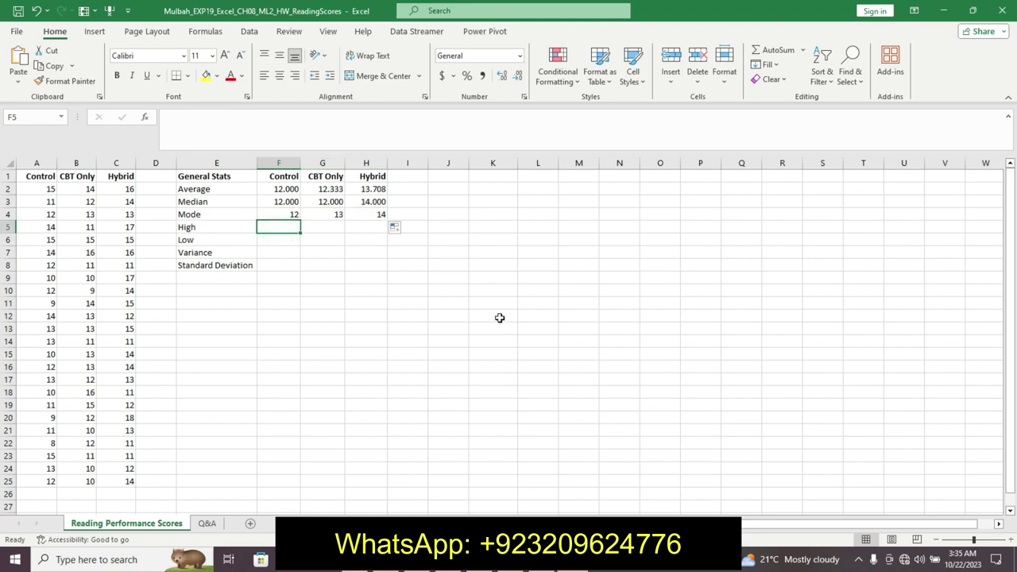
Step: Switch to the Word instructions and undo the highlighting, bold and enlarged size on the step 4 text
key(alt+Tab)
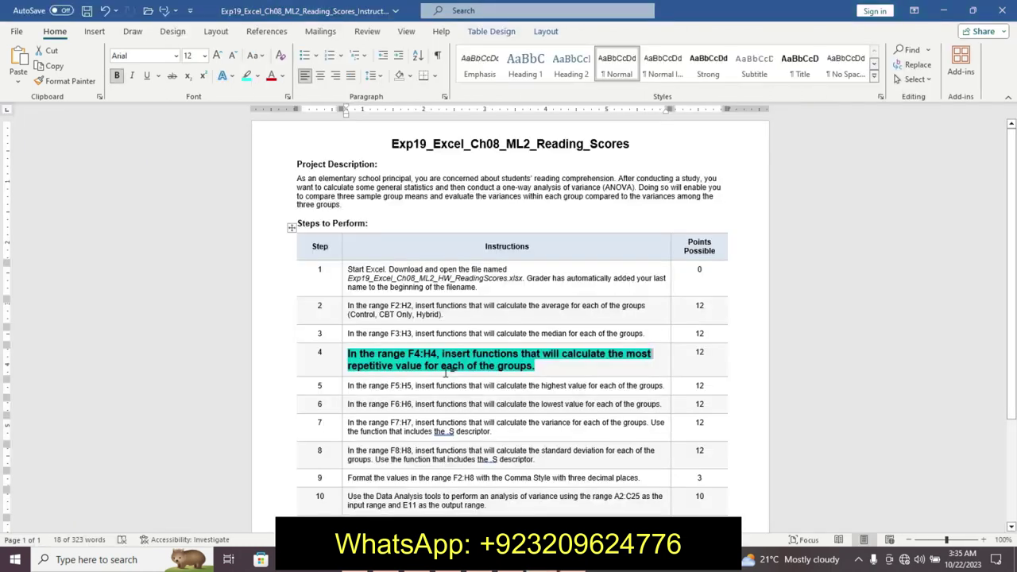
key(ctrl+z)
key(ctrl+z)
key(ctrl+z)
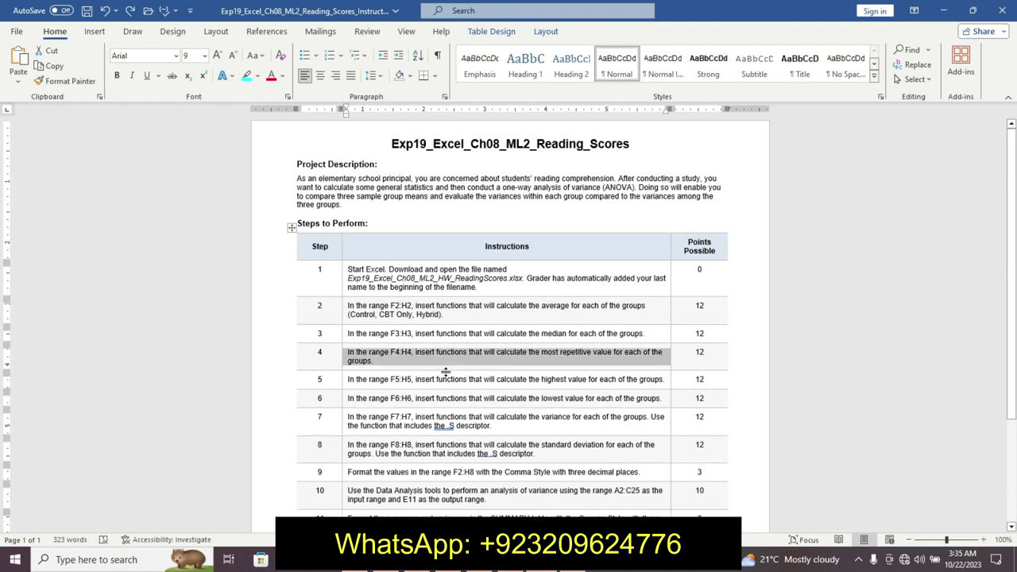
Step: Format the step 5 instruction text as 16 pt bold with turquoise highlighting
click(344, 386)
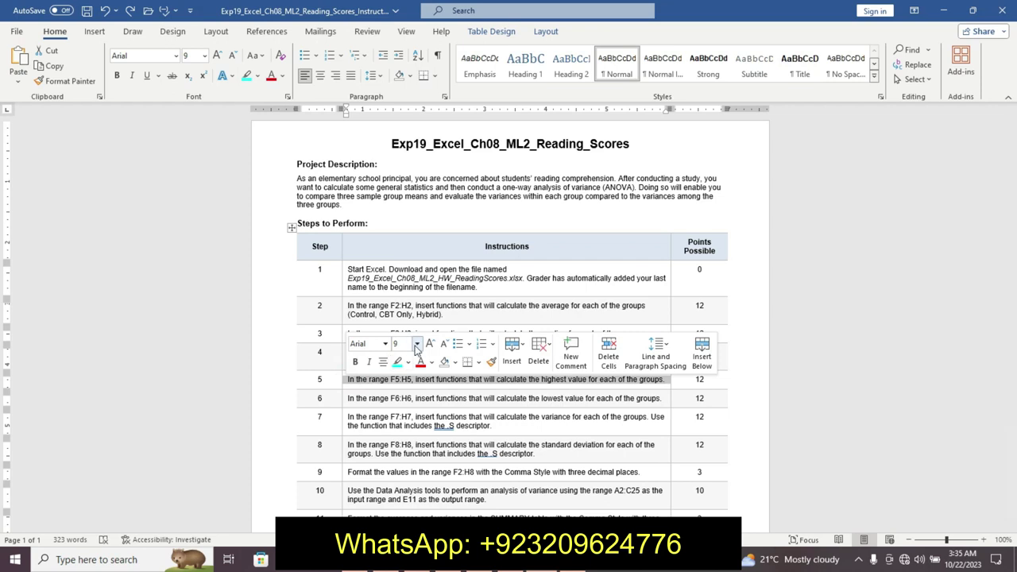
click(417, 345)
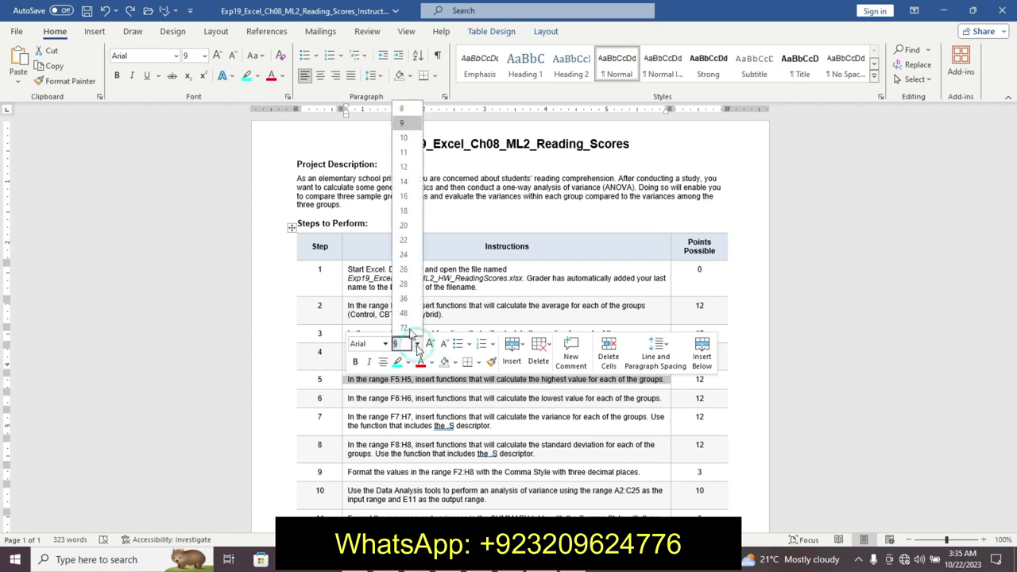
click(406, 196)
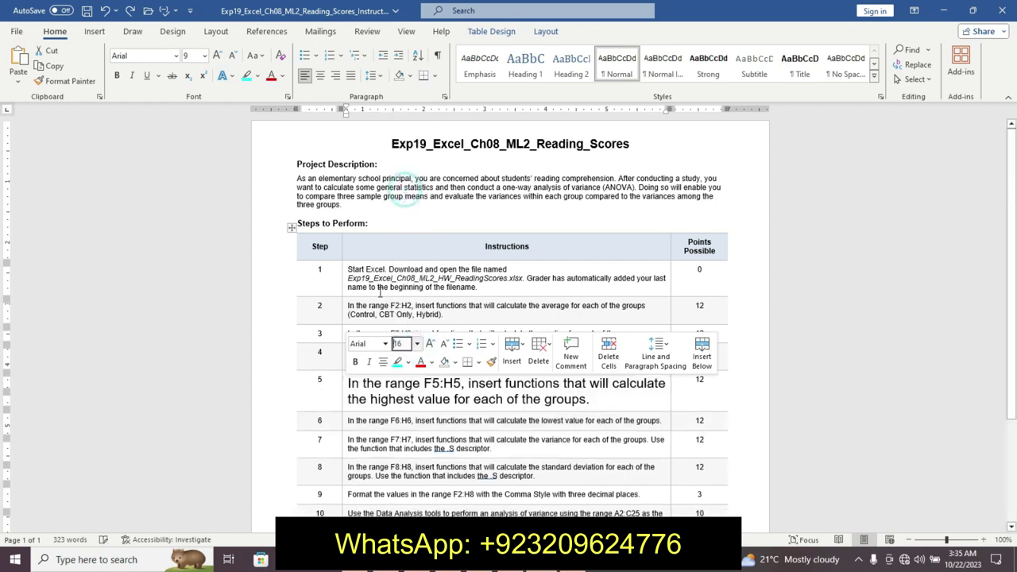
click(355, 361)
click(397, 362)
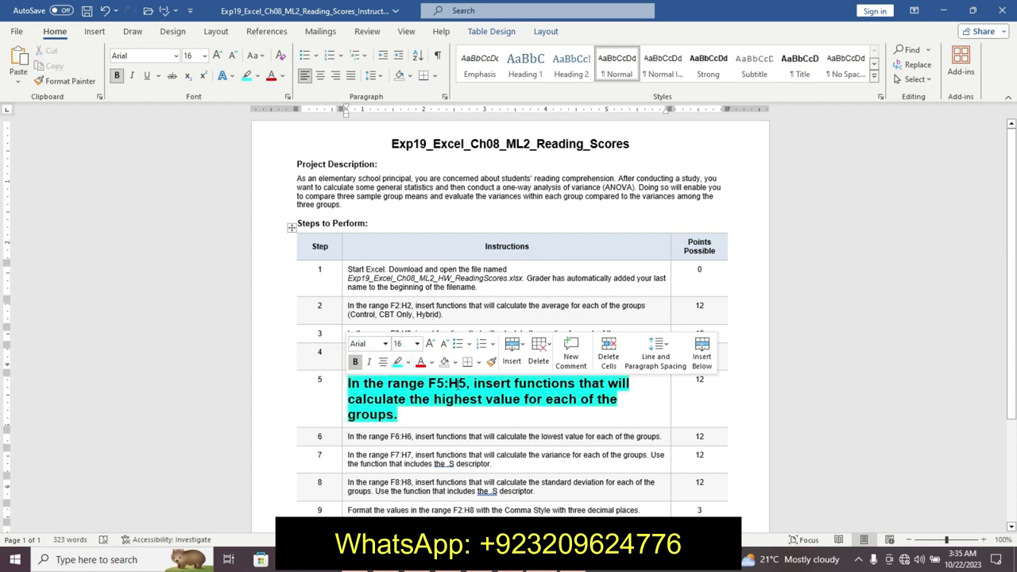
click(347, 381)
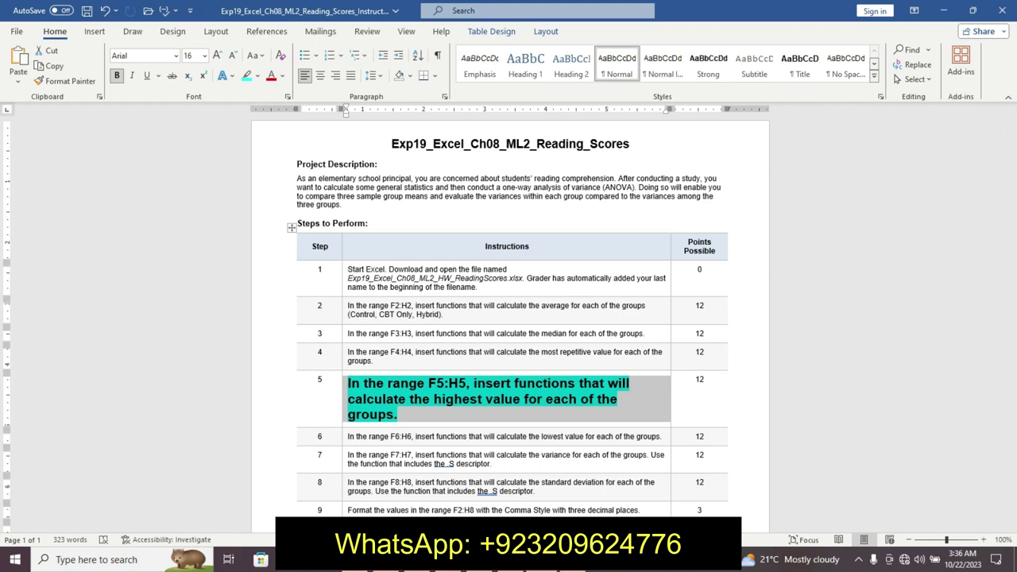
Step: Switch to the Excel workbook, enter =MAX(A2:A25) in F5 for the Control group's high score, and fill it across G5:H5
key(alt+Tab)
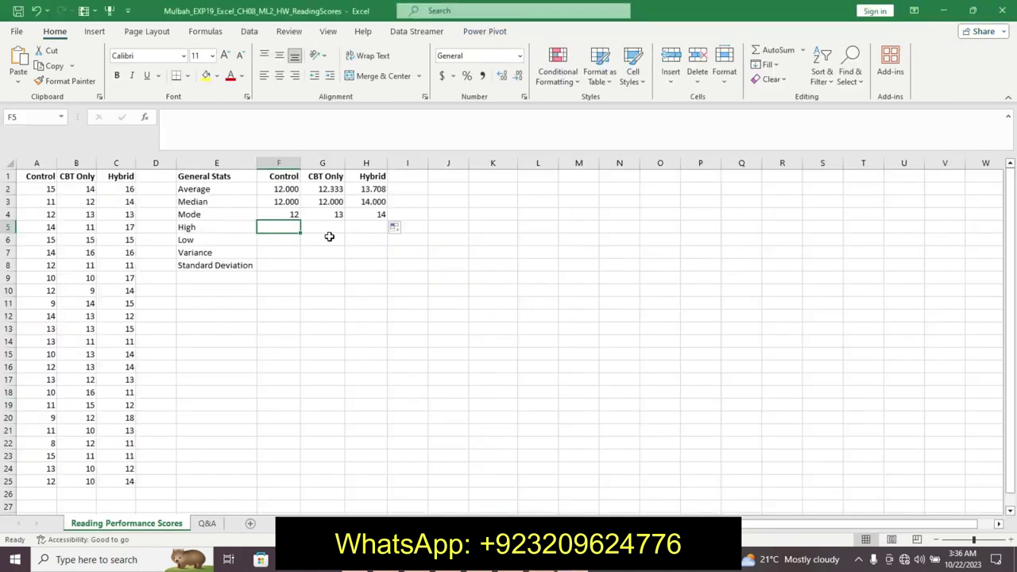
text(=)
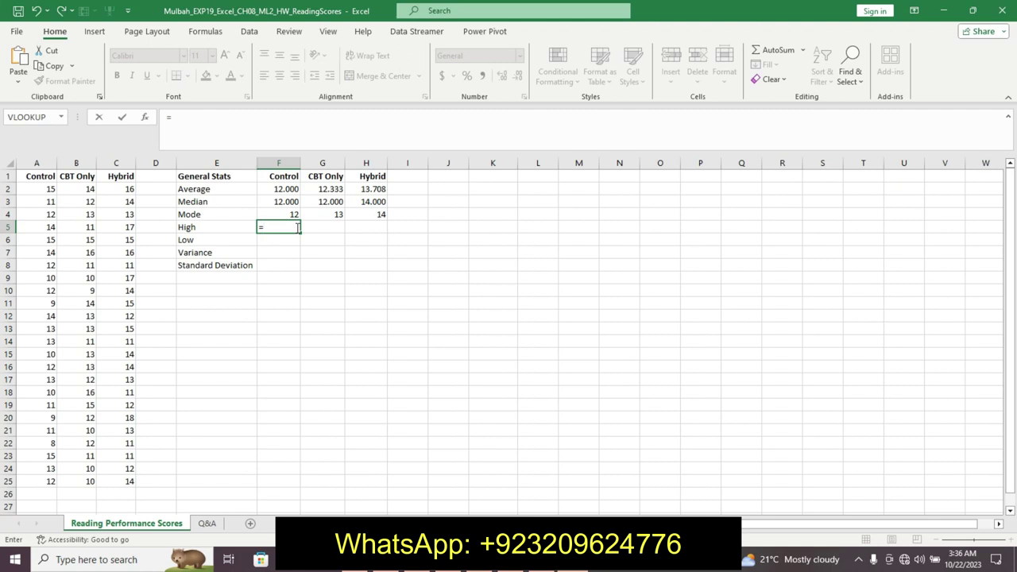
text(max)
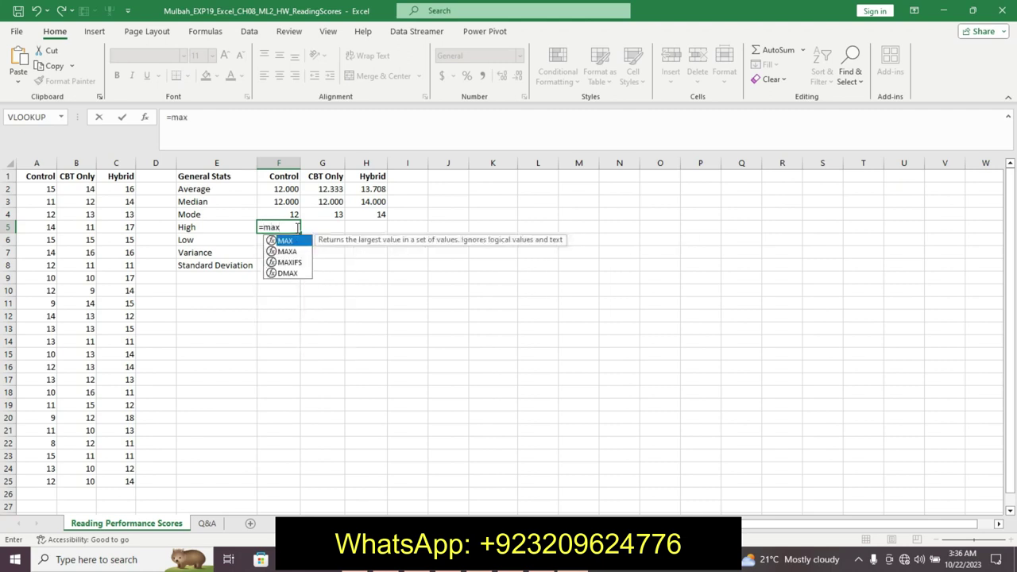
double_click(299, 241)
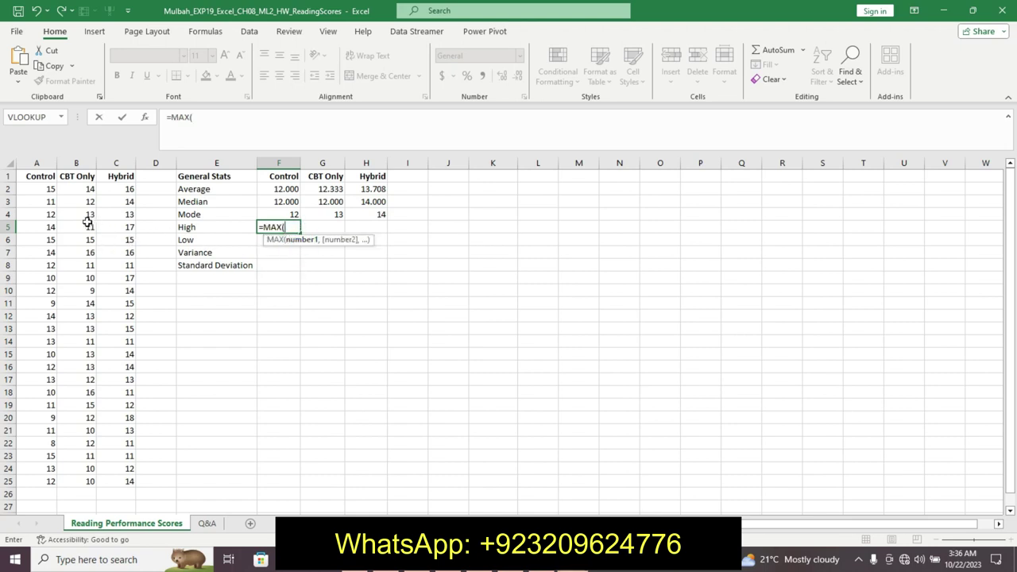
drag(48, 189, 56, 485)
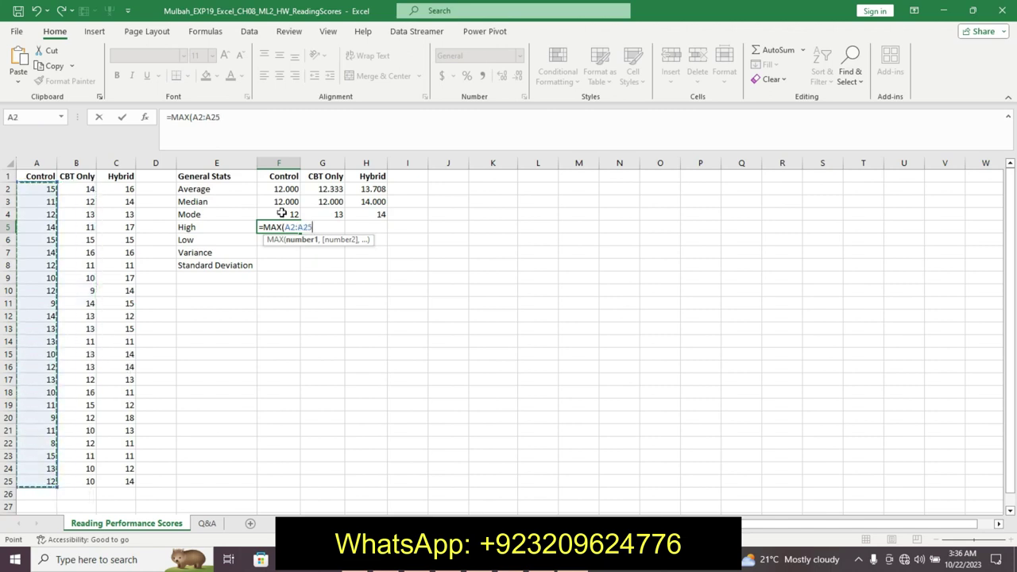
key(Return)
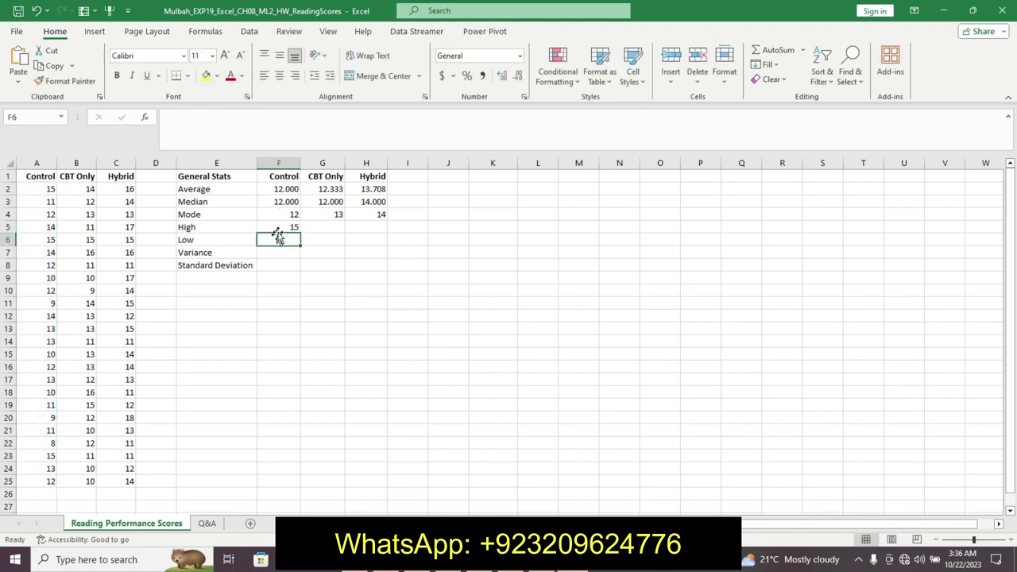
click(285, 227)
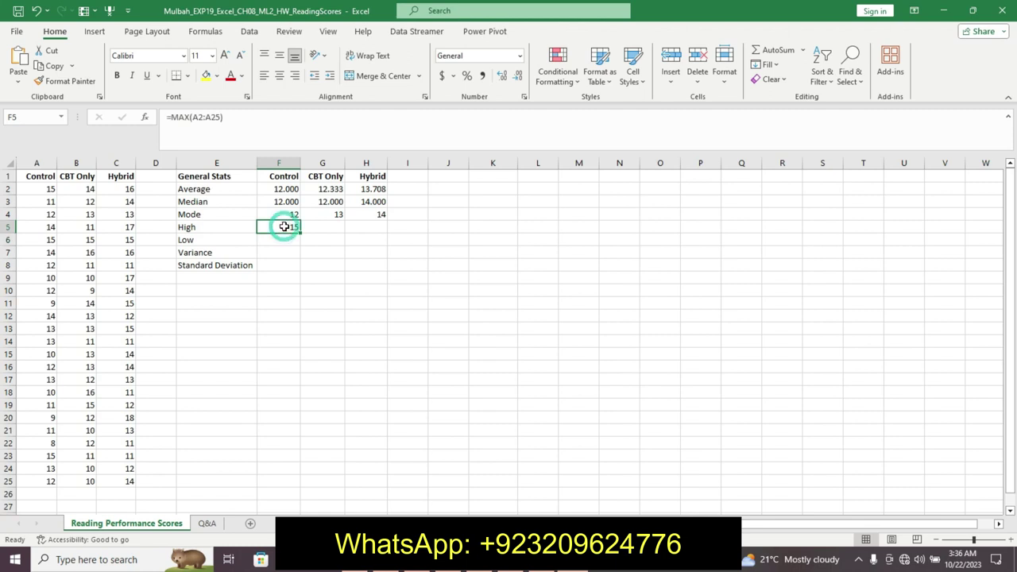
drag(300, 232, 375, 228)
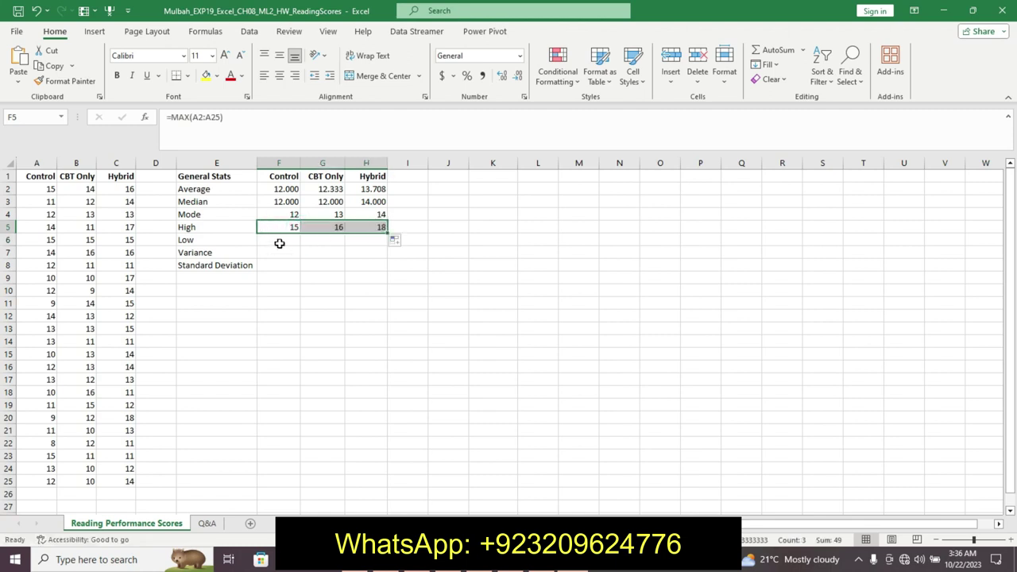
click(274, 240)
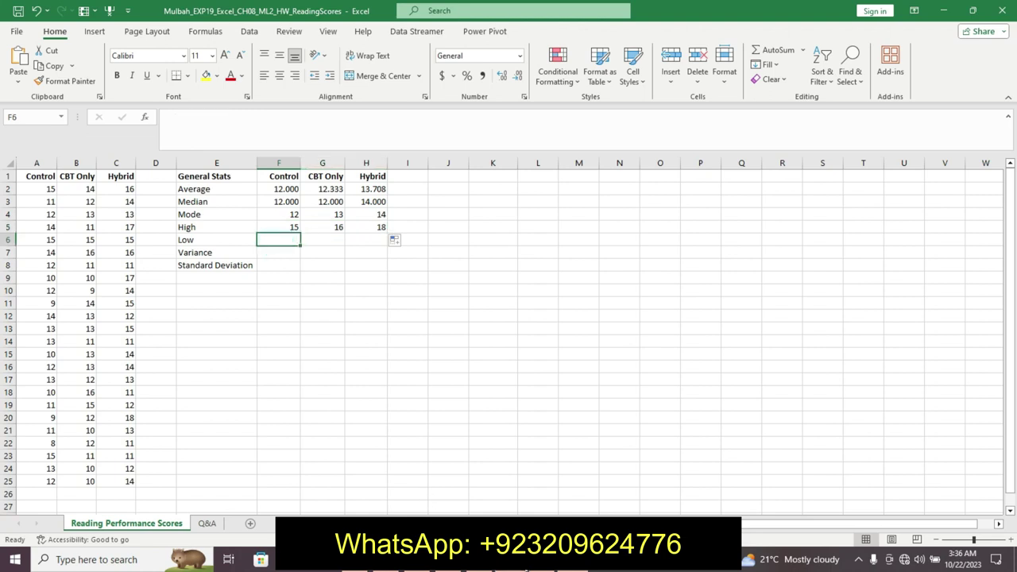
Step: Switch to the Word instructions and undo the highlighting, bold and enlarged size on the step 5 text
click(532, 562)
click(540, 493)
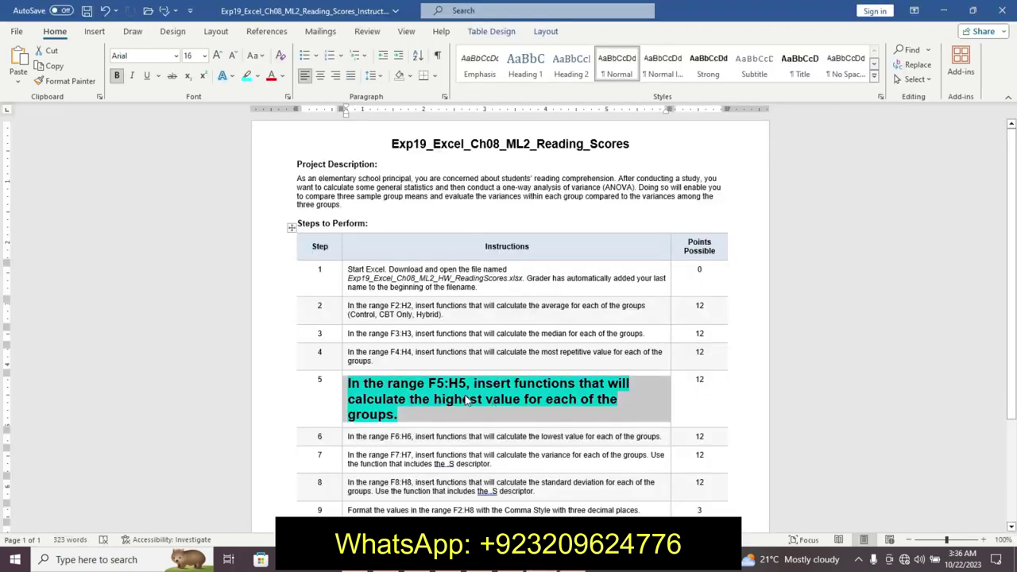
key(ctrl+z)
key(ctrl+z)
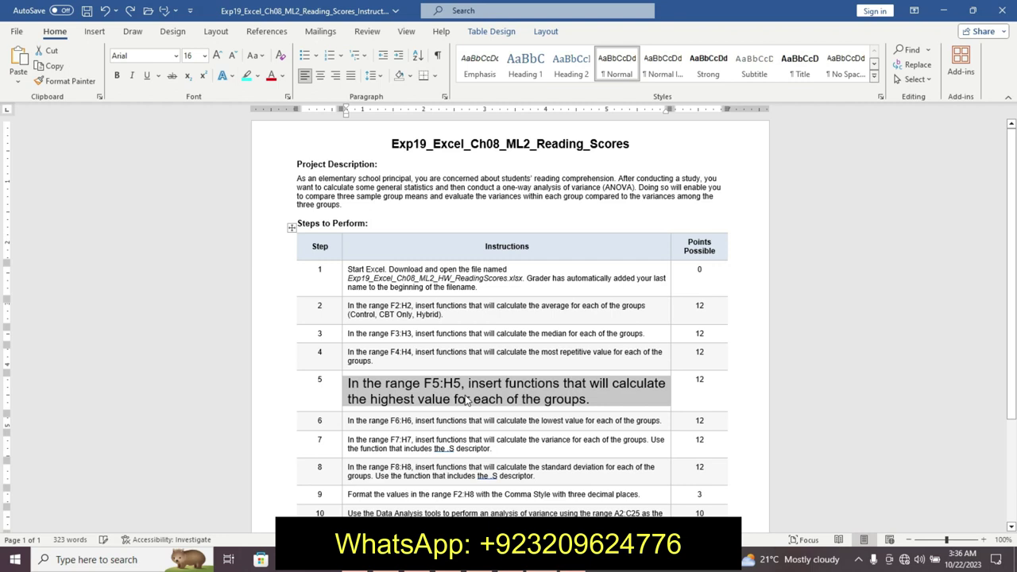
key(ctrl+z)
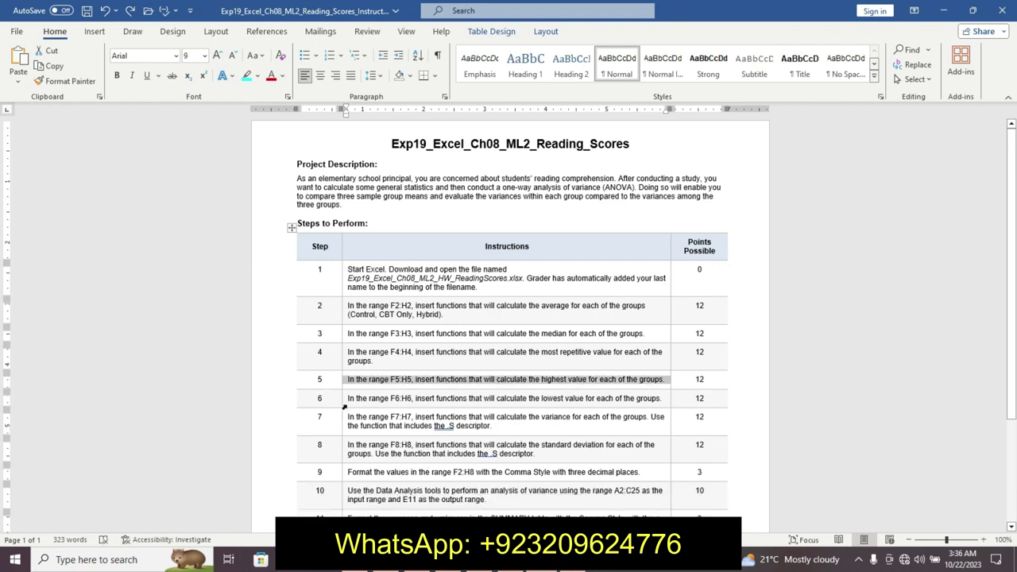
Step: Format the step 6 instruction text as 12 pt bold with turquoise highlighting
click(347, 403)
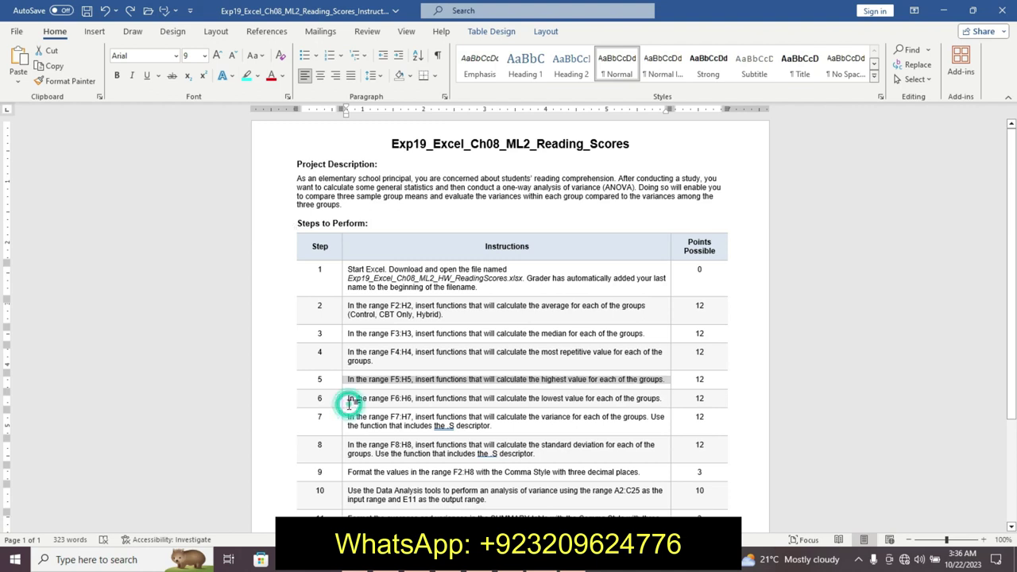
click(345, 405)
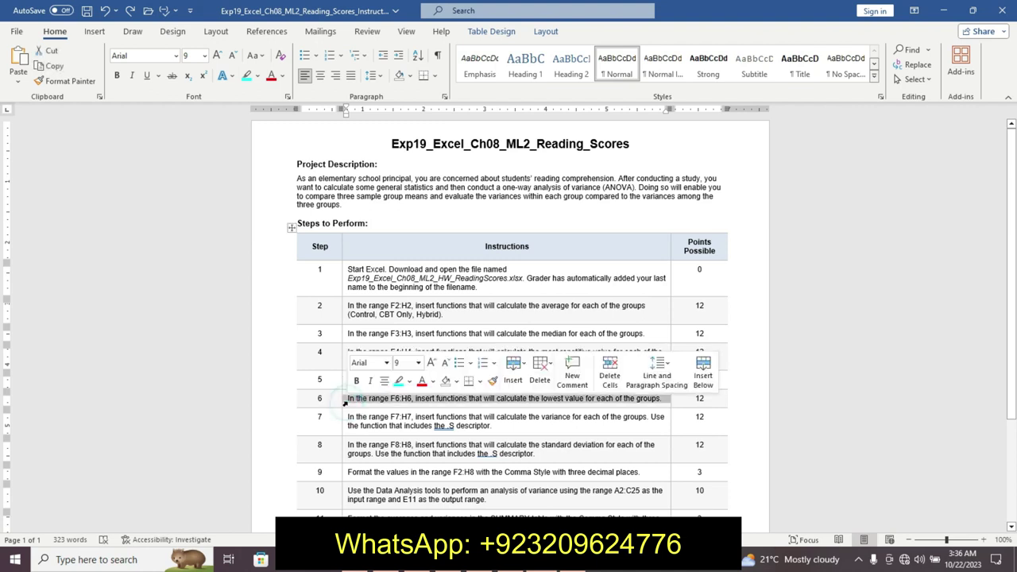
click(416, 362)
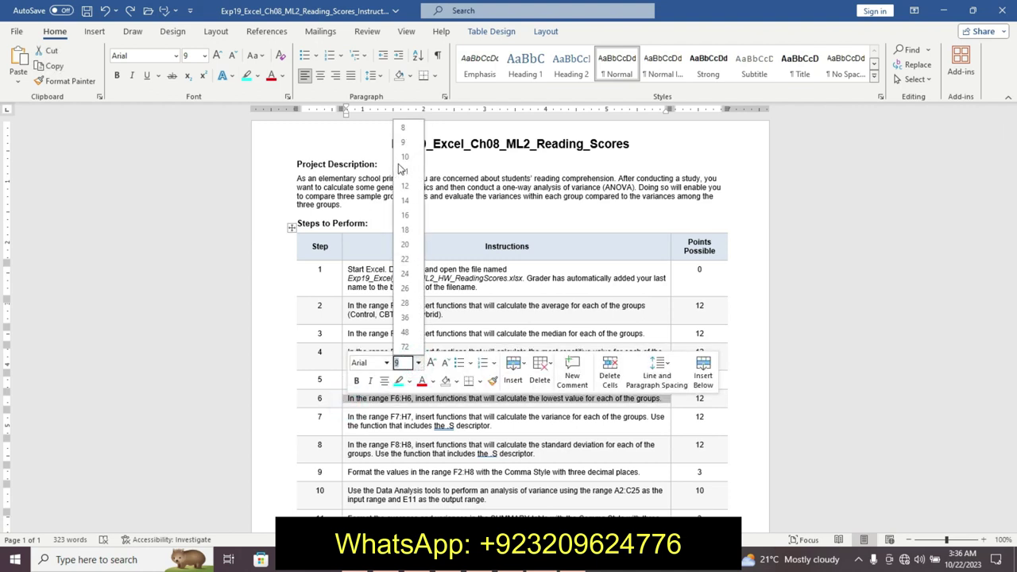
click(405, 187)
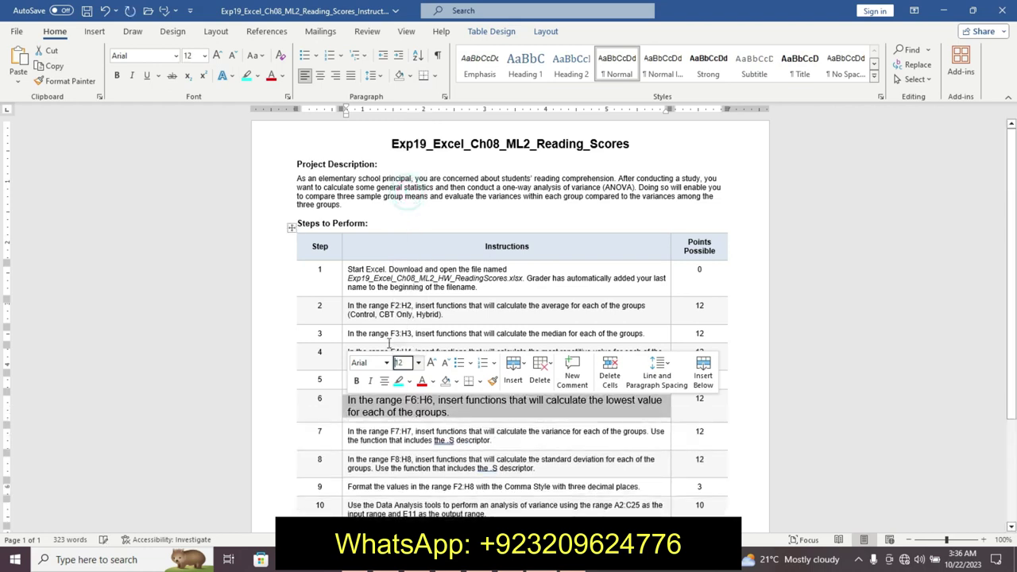
click(356, 382)
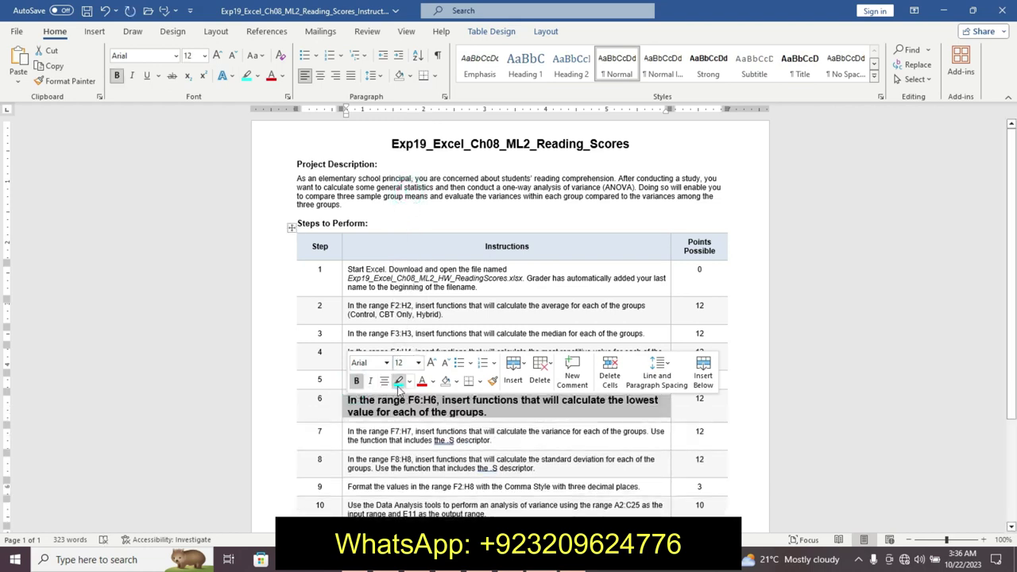
click(399, 382)
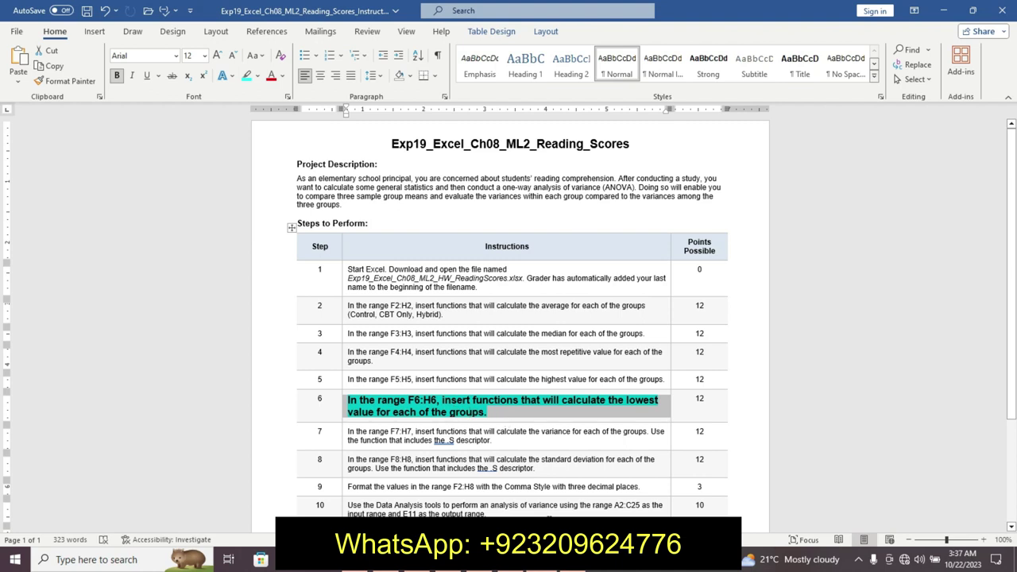
Step: Switch to the Excel workbook, enter =MIN(A2:A25) in F6 for the Control group's low score, and fill it across G6:H6
mouse_move(572, 560)
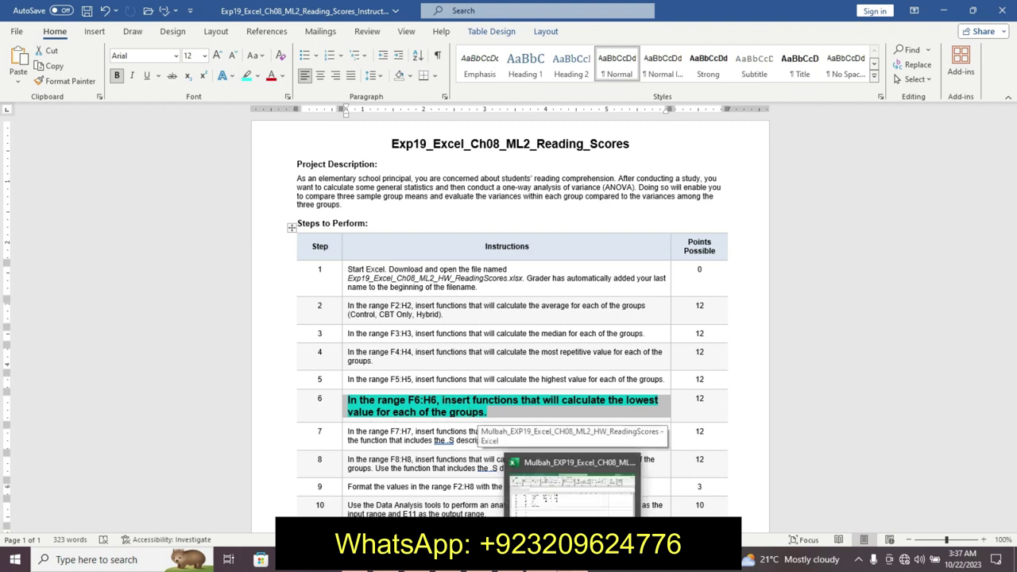
click(572, 485)
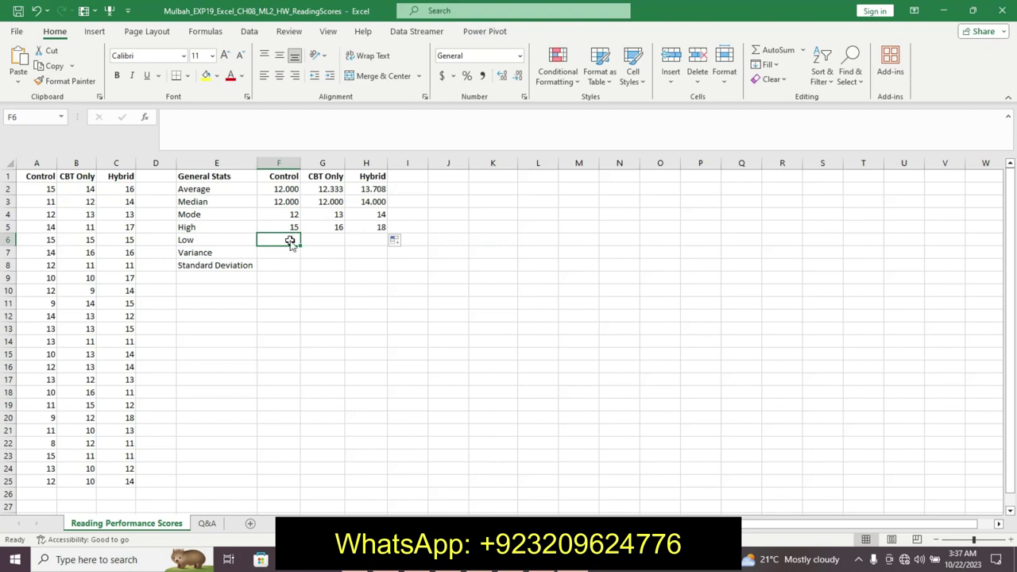
text([)
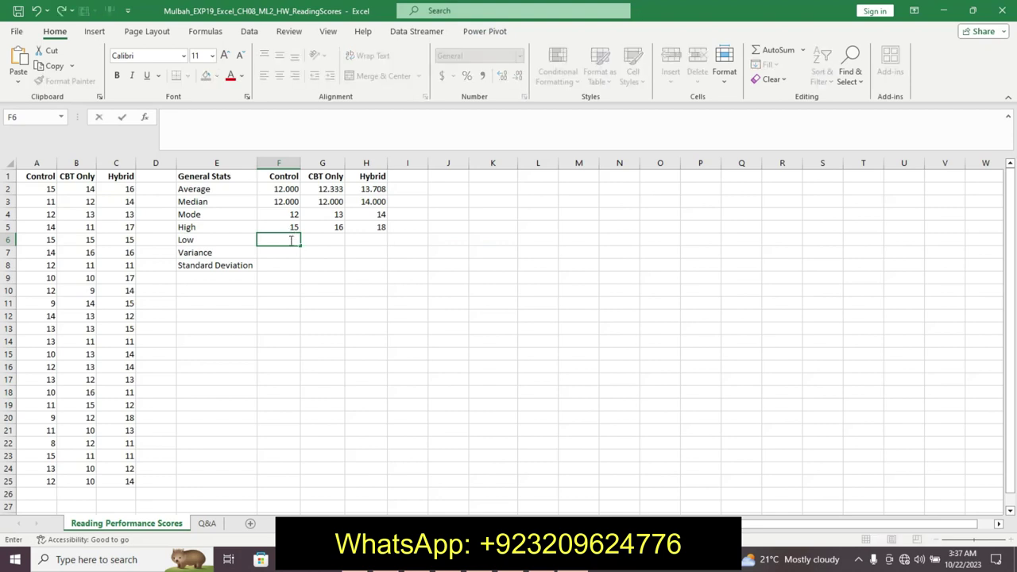
text(=min)
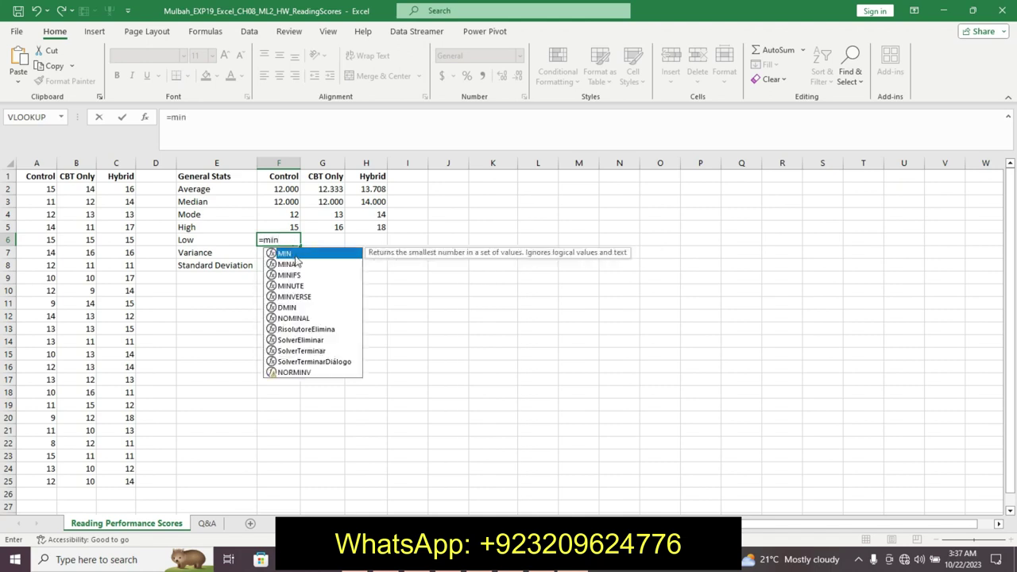
double_click(294, 254)
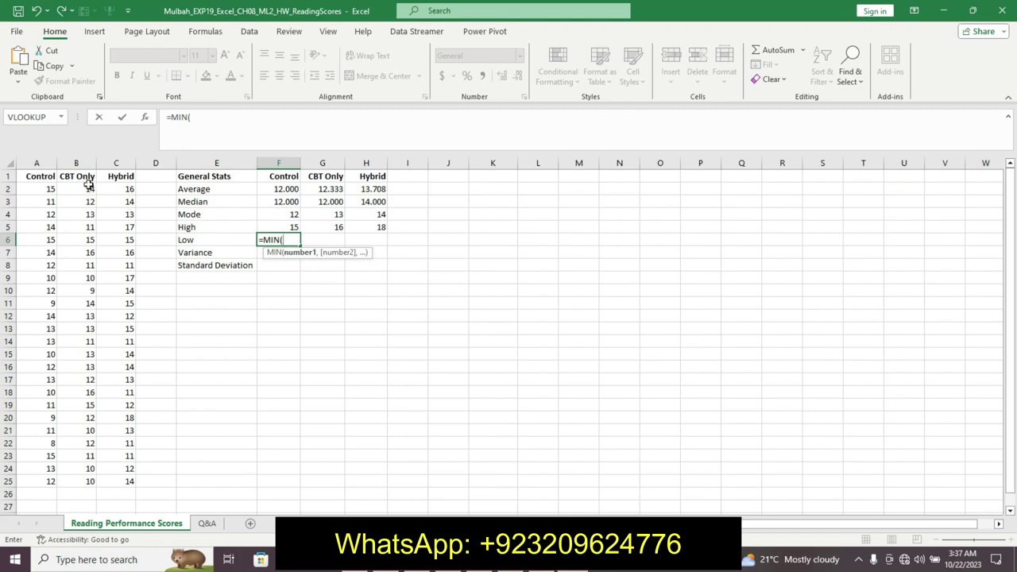
drag(50, 189, 55, 483)
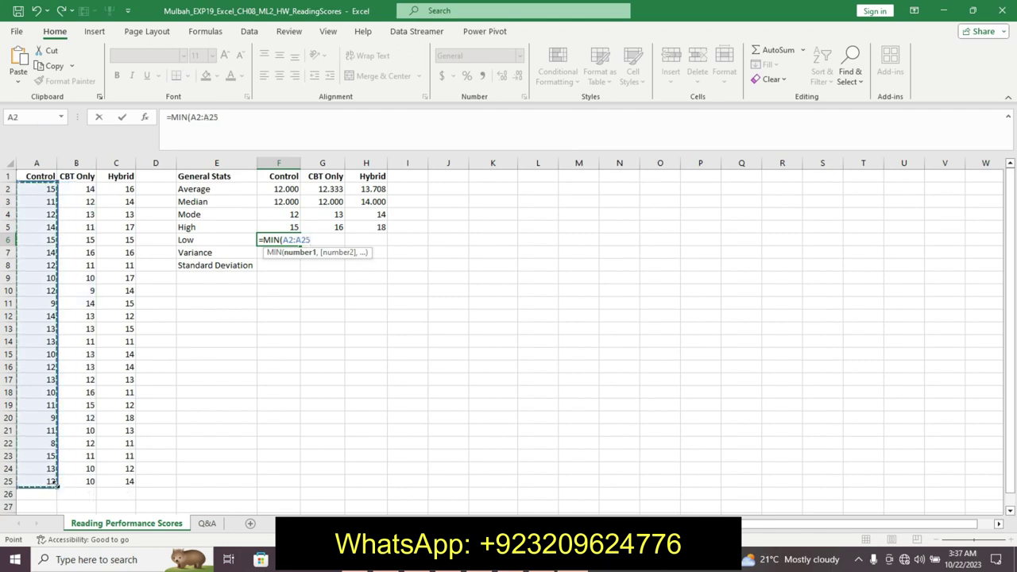
key(Return)
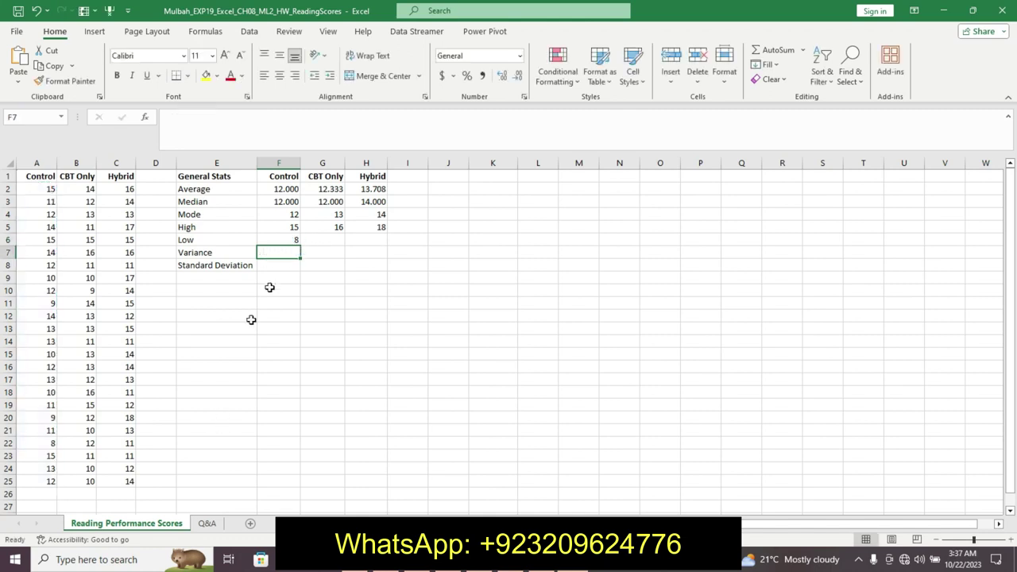
click(292, 241)
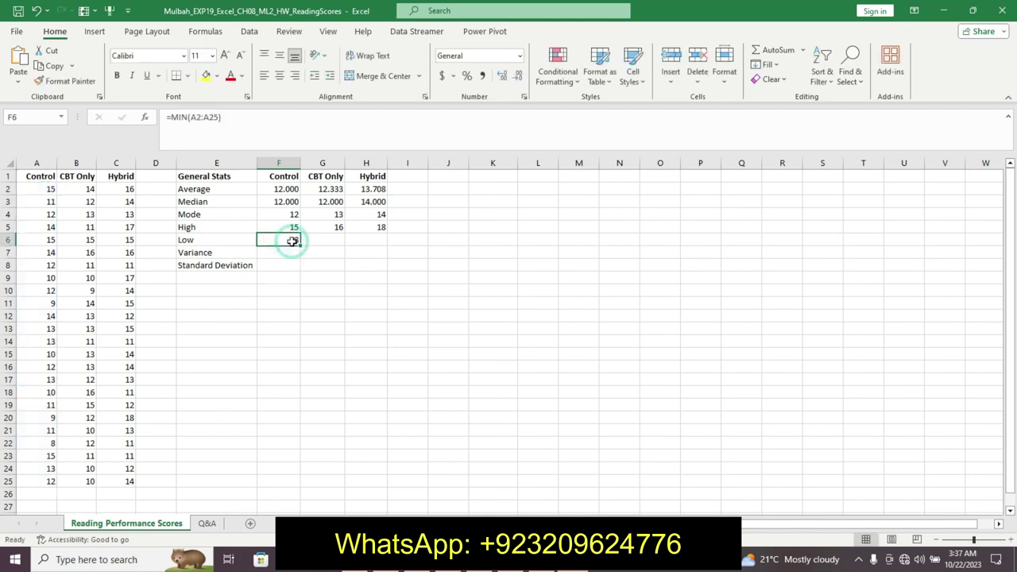
drag(301, 245, 389, 221)
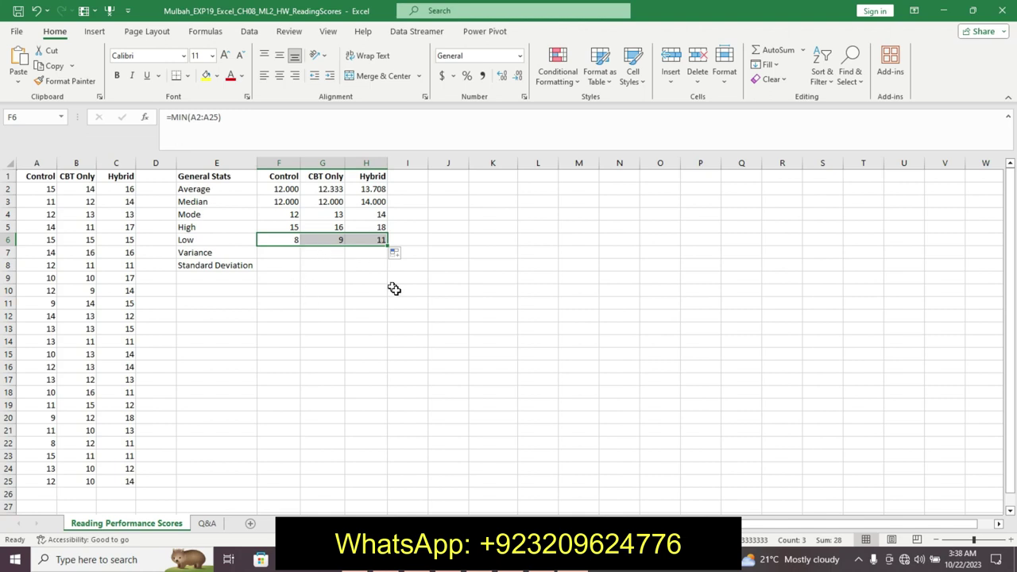
Step: Switch to the Word instructions and undo the highlighting, bold and enlarged size on the step 6 text
click(511, 560)
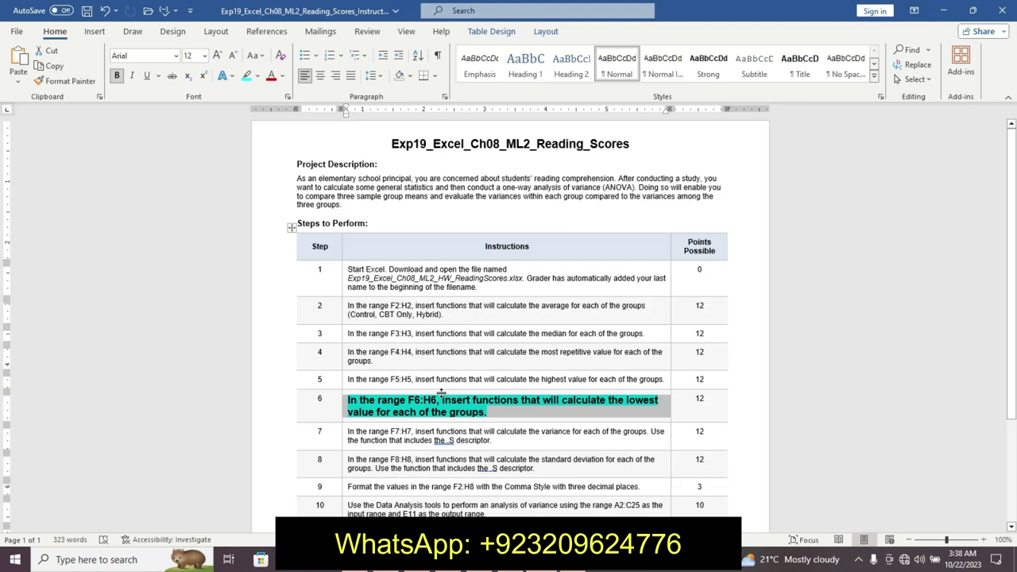
key(ctrl+z)
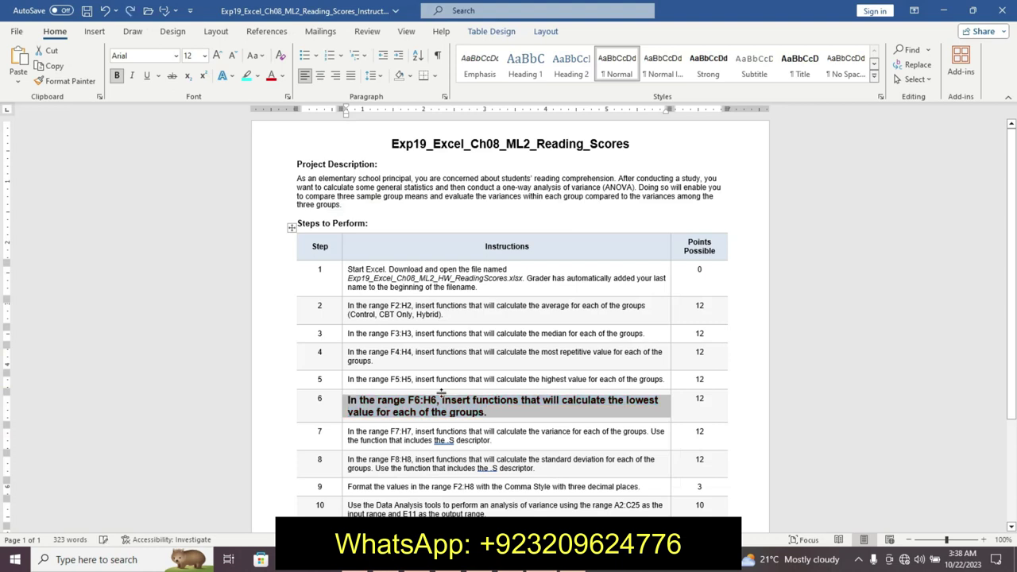
key(ctrl+z)
key(ctrl+z)
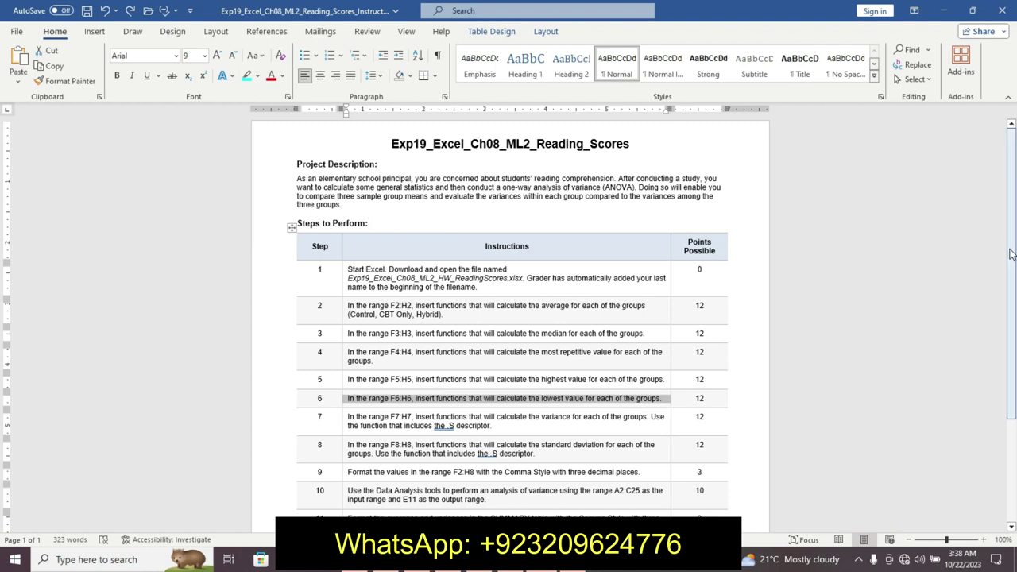
Step: Format the step 7 instruction text as 12 pt bold with turquoise highlighting
scroll(1004, 283, down, 1)
scroll(1004, 286, down, 1)
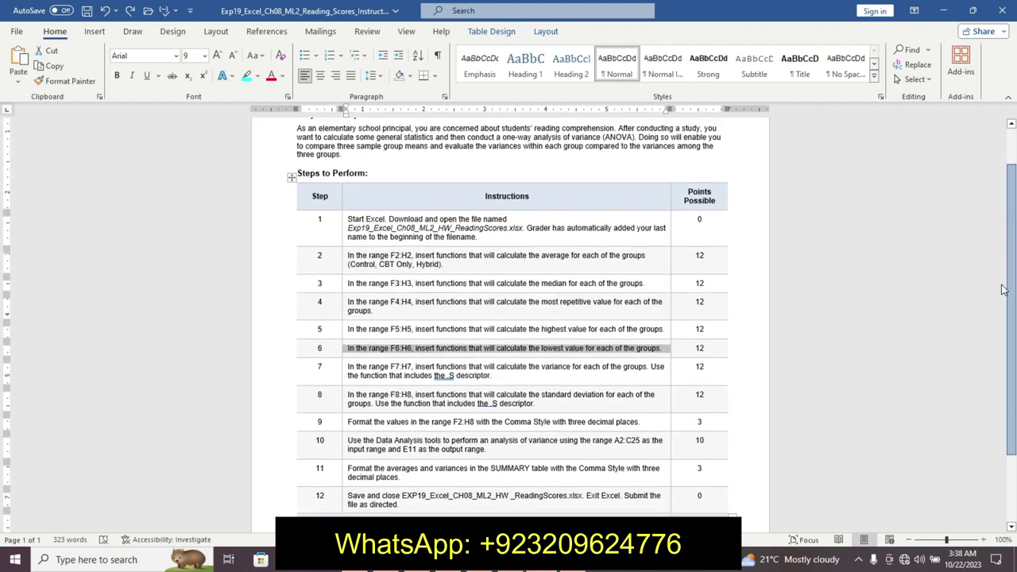
scroll(1004, 294, down, 1)
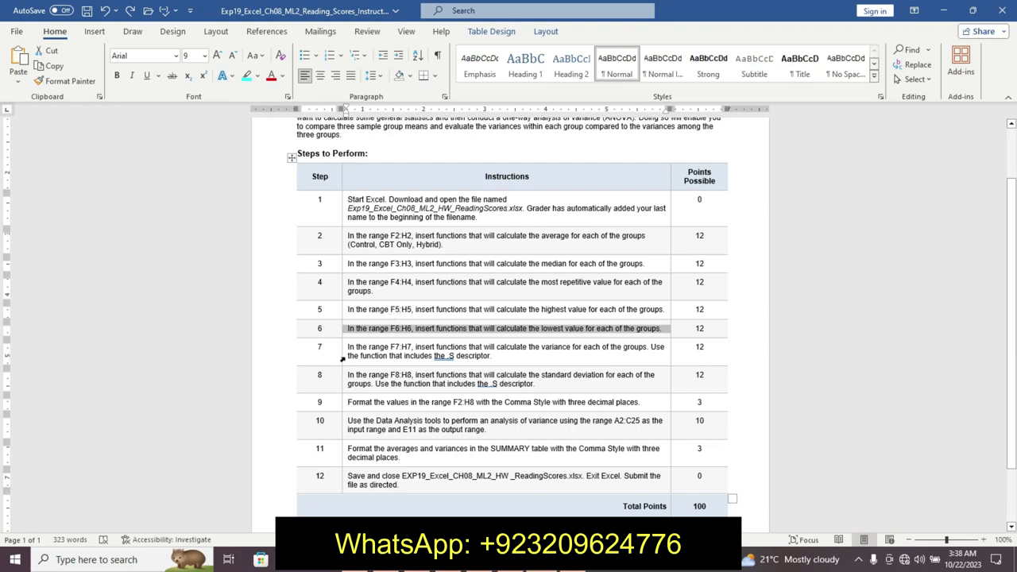
click(416, 316)
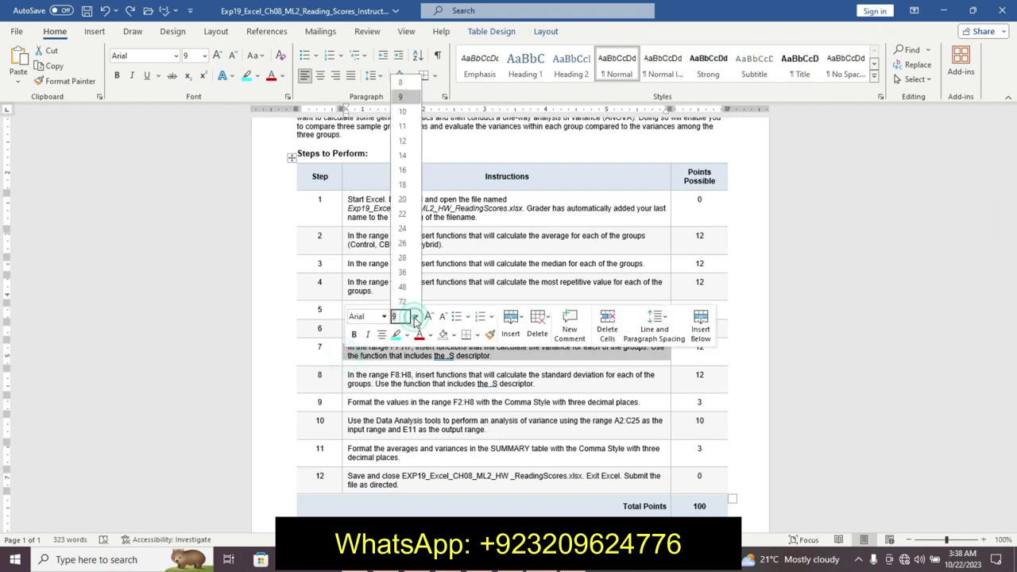
click(403, 139)
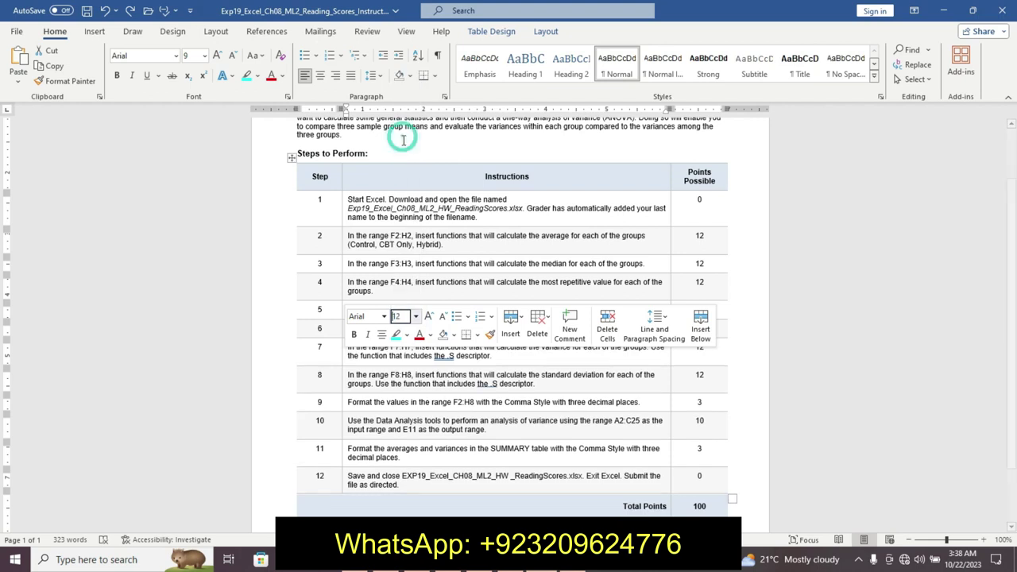
click(353, 335)
click(396, 335)
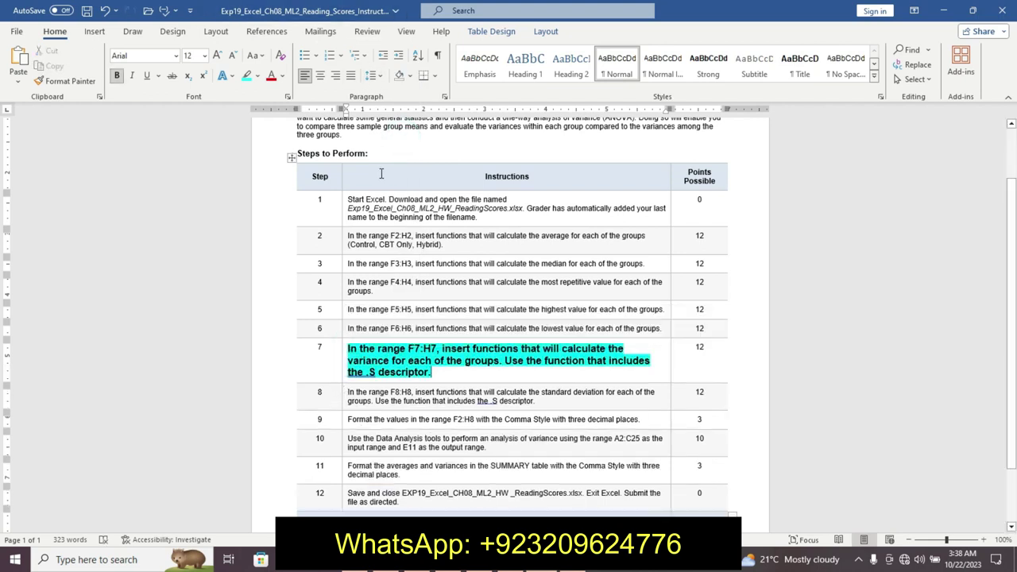
click(344, 357)
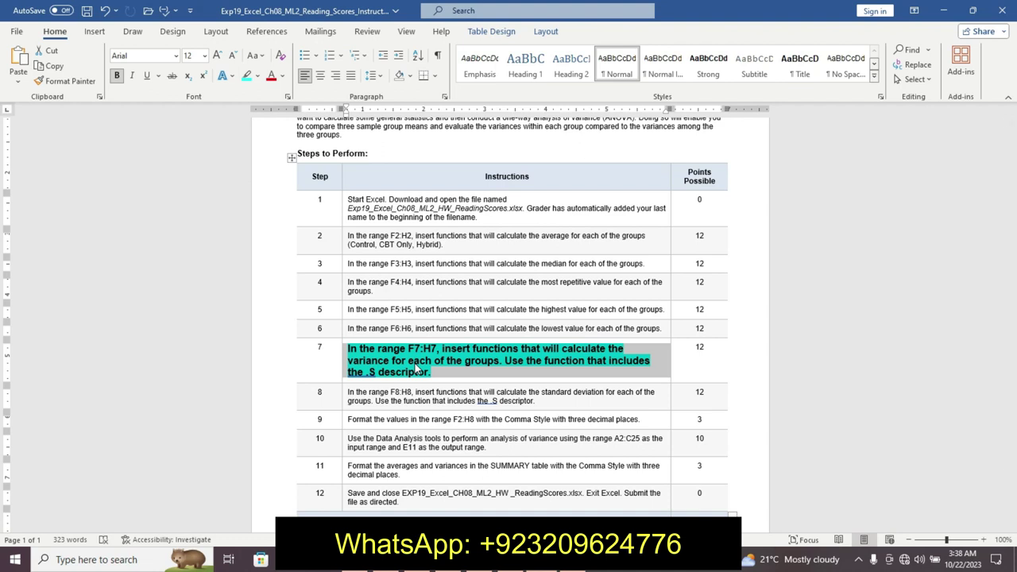
Step: Switch to the Excel workbook and enter =VAR.S(A2:A25) in F7 for the Control group's variance
key(alt+Tab)
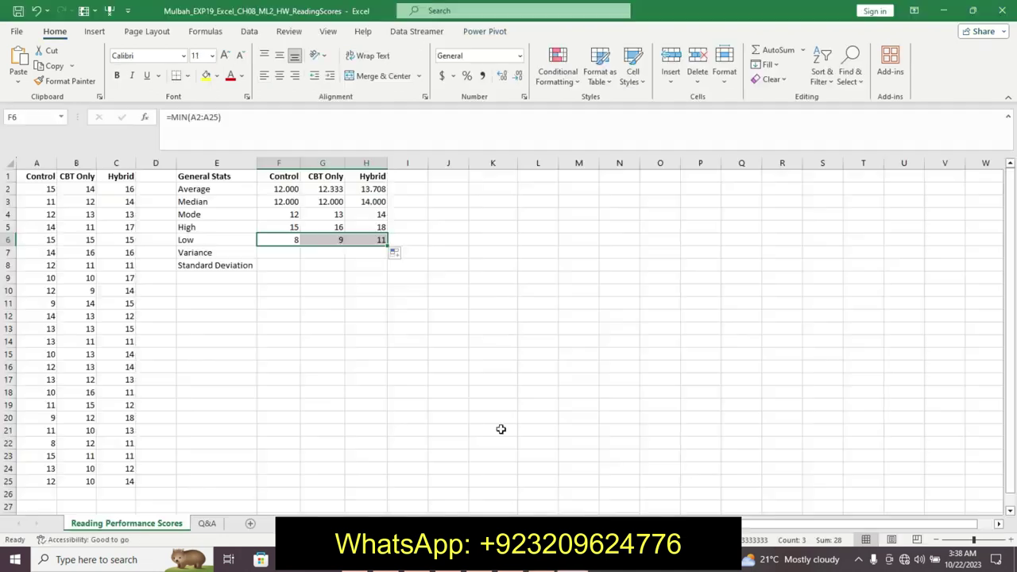
click(288, 252)
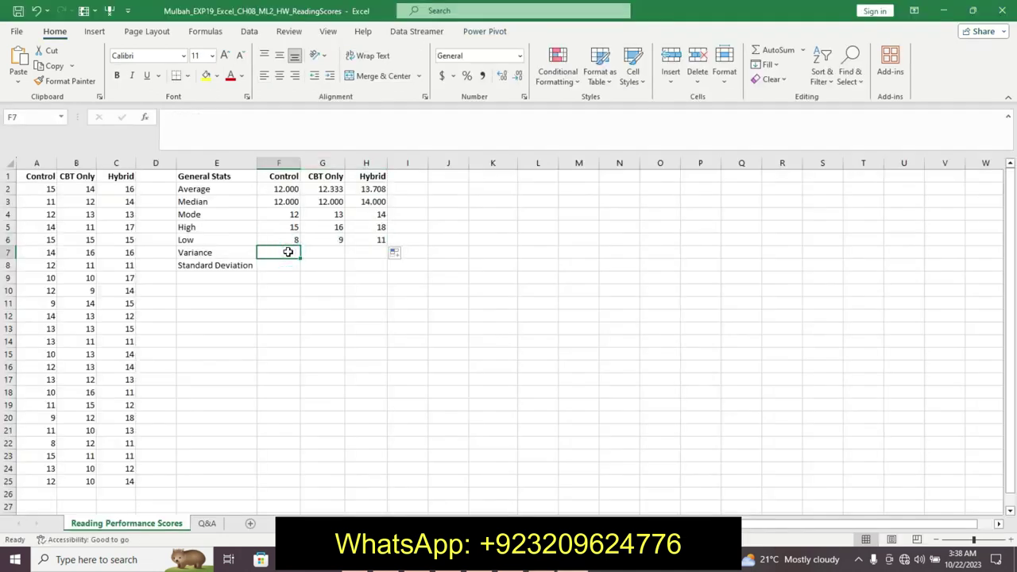
text(=)
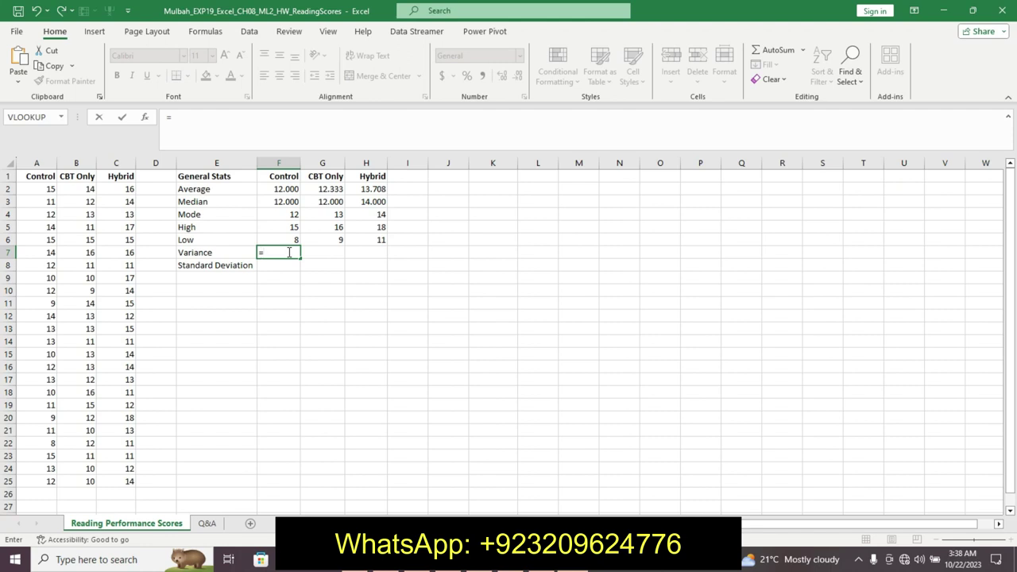
text(va)
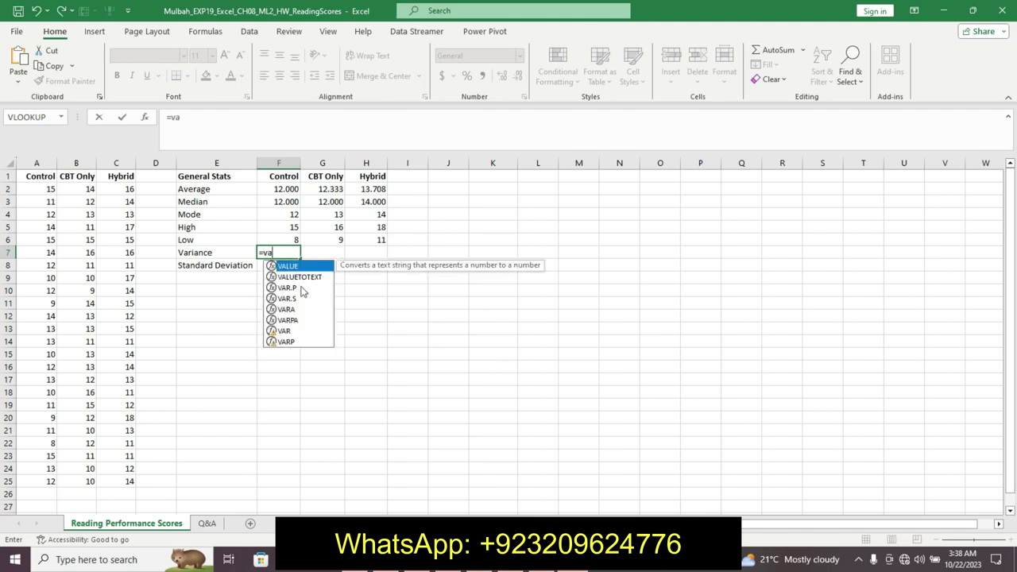
double_click(294, 300)
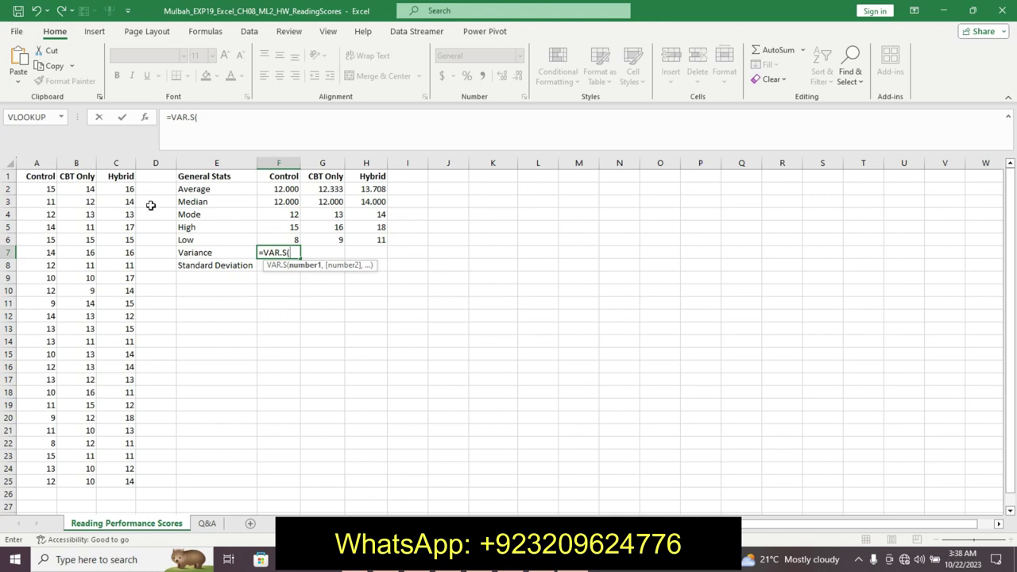
drag(54, 189, 51, 481)
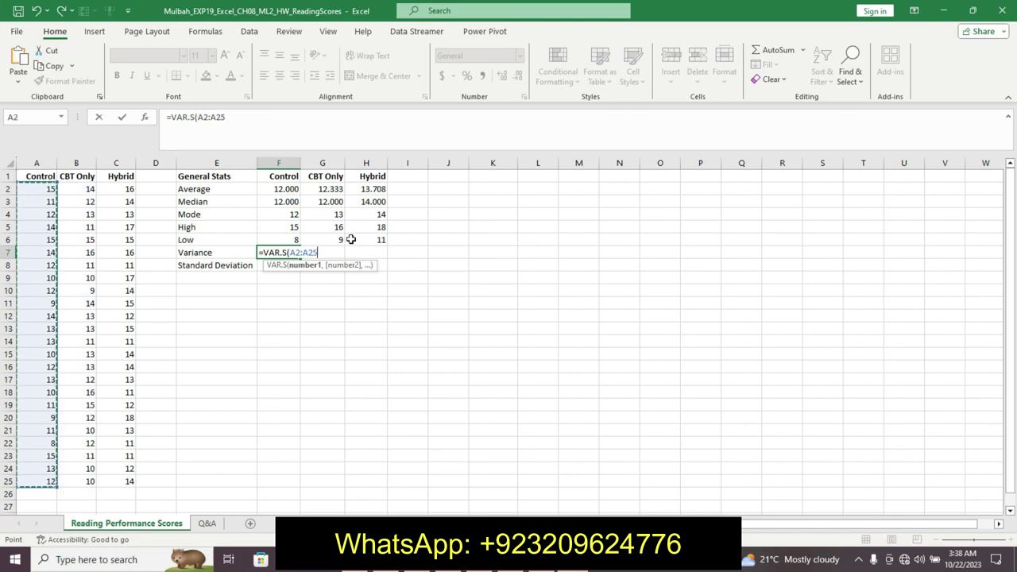
key(Return)
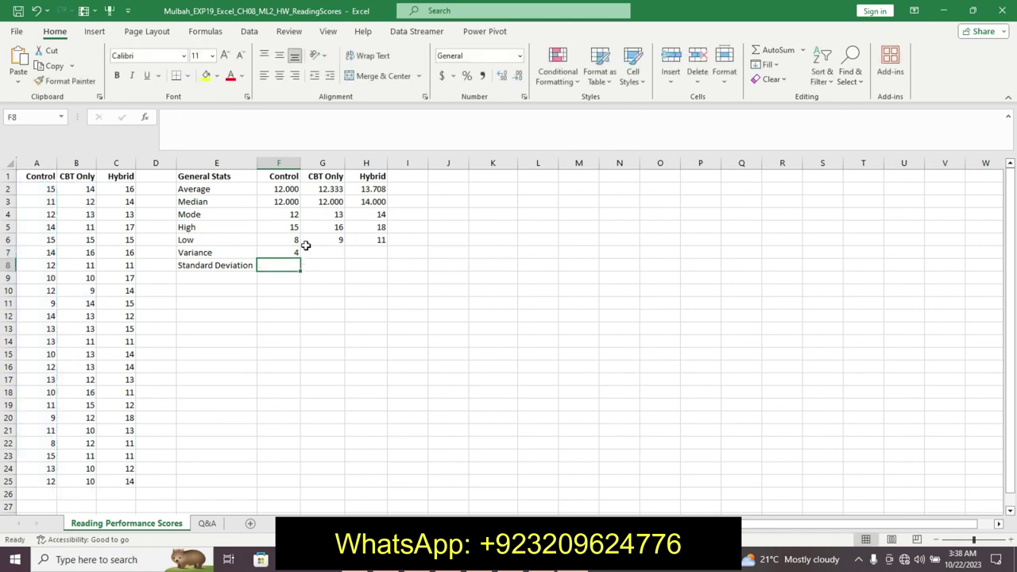
Step: Check the range in the F7 variance formula and fill the formula across G7:H7
double_click(291, 253)
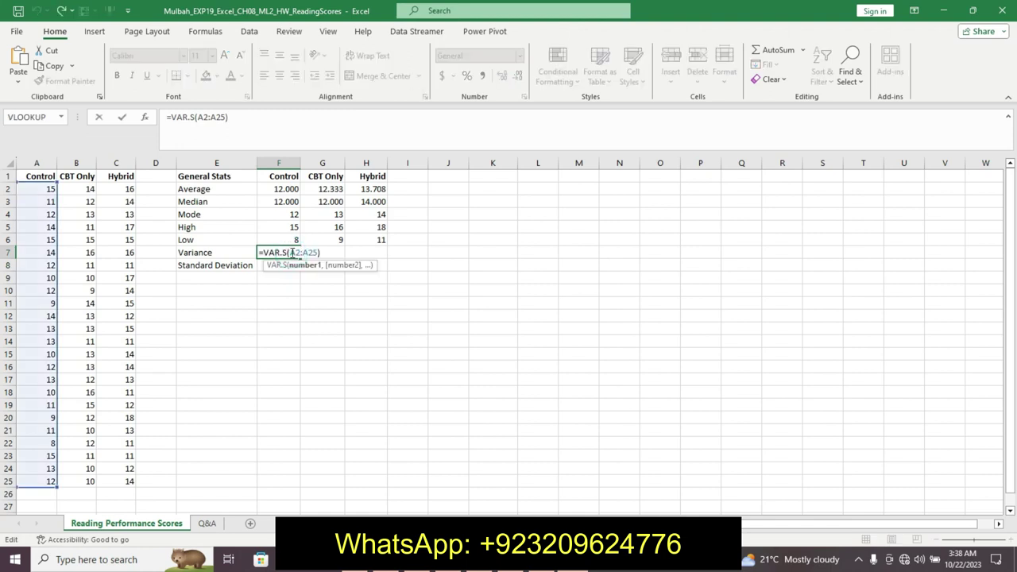
drag(291, 252, 310, 253)
key(Return)
click(296, 252)
drag(320, 259, 395, 260)
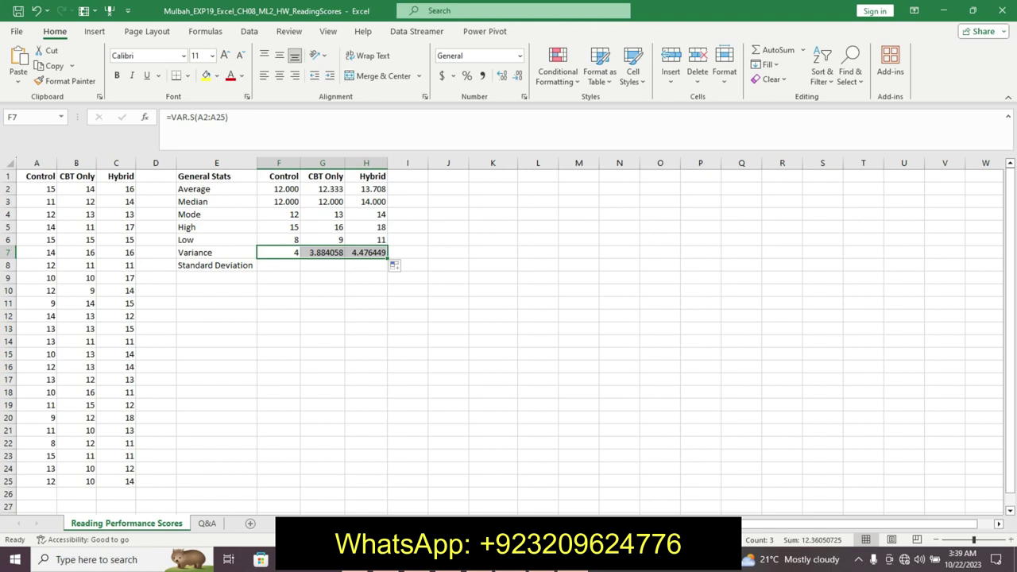
Step: Switch to the Word instructions and undo the highlighting, bold and enlarged size on the step 7 text
key(alt+Tab)
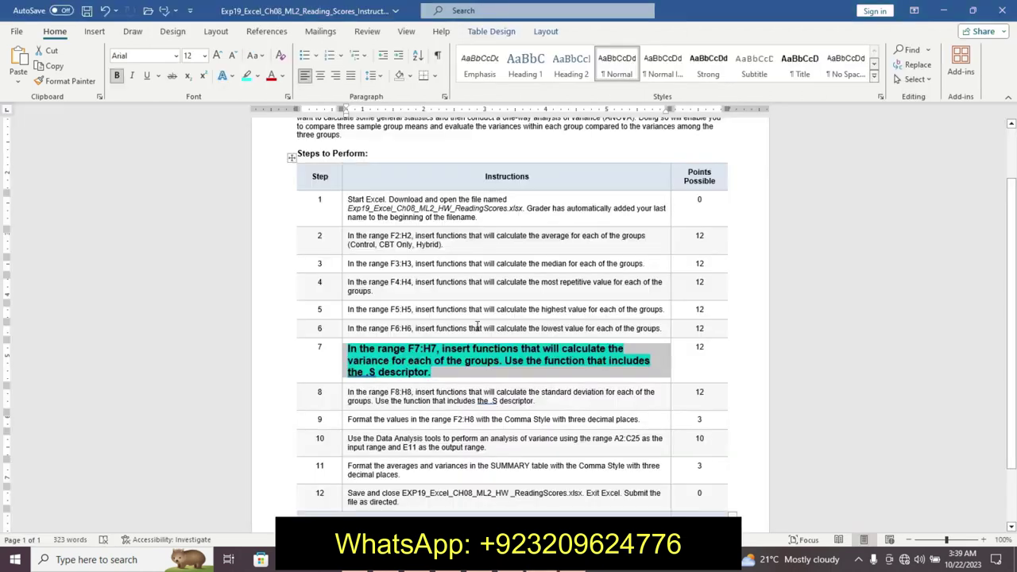
key(ctrl+z)
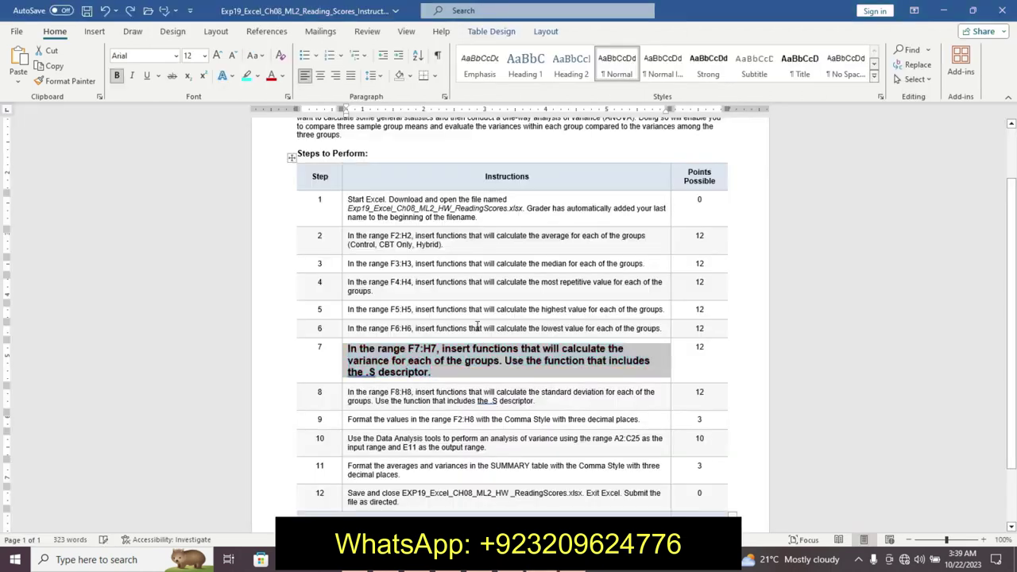
key(ctrl+z)
key(ctrl+z)
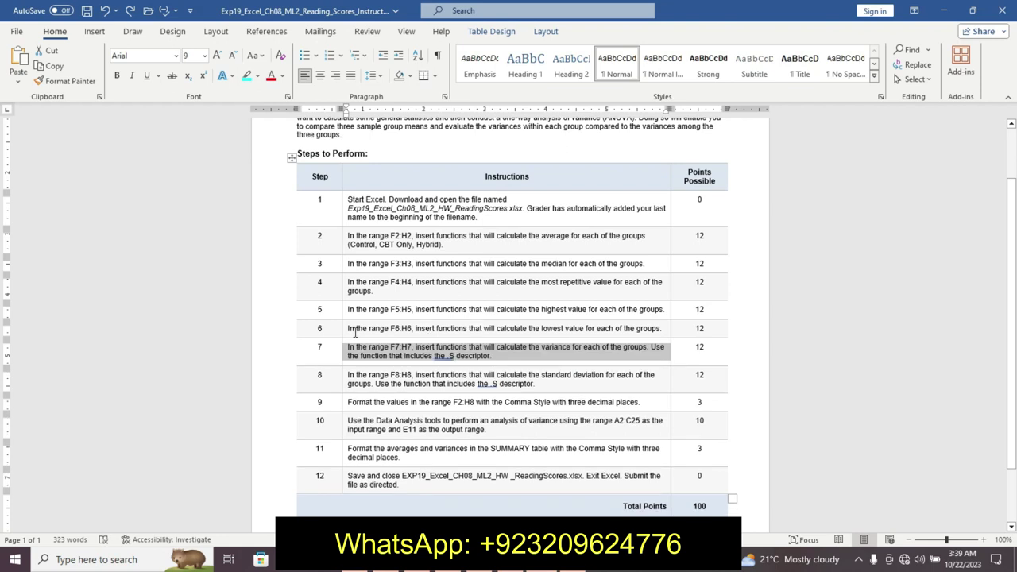
Step: Format the step 8 instruction text as 12 pt bold with turquoise highlighting
click(344, 382)
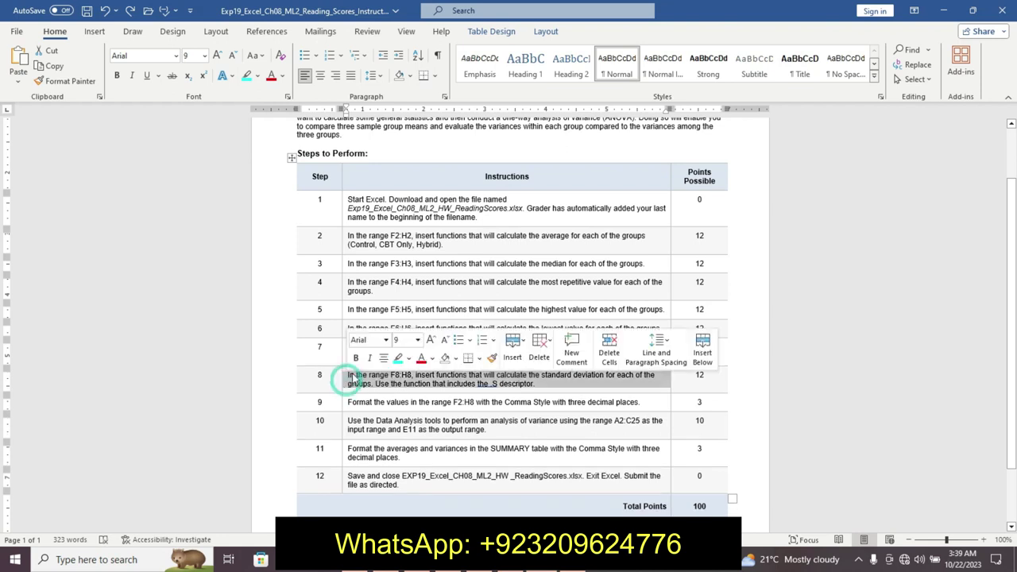
click(418, 339)
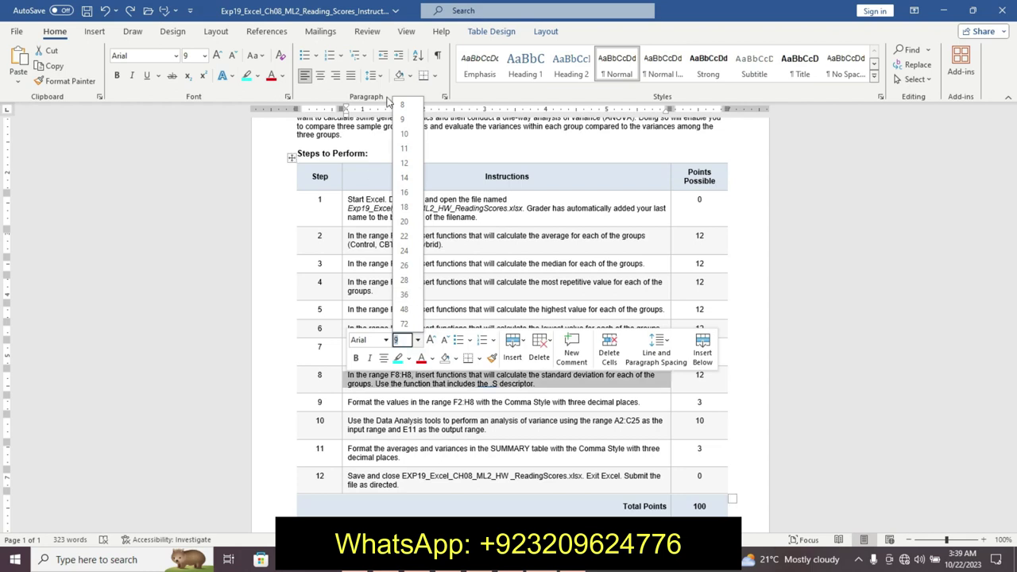
click(406, 165)
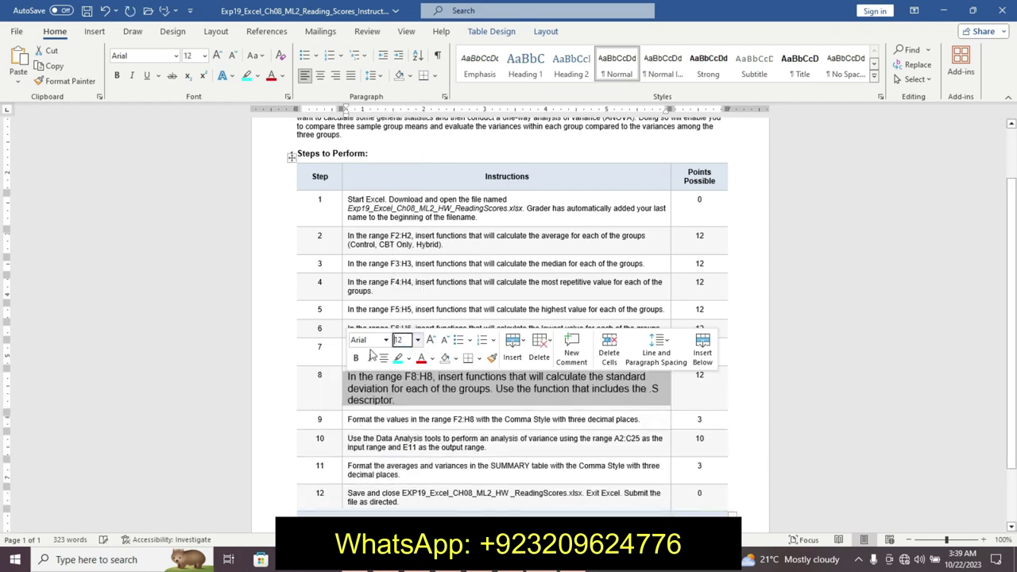
click(354, 359)
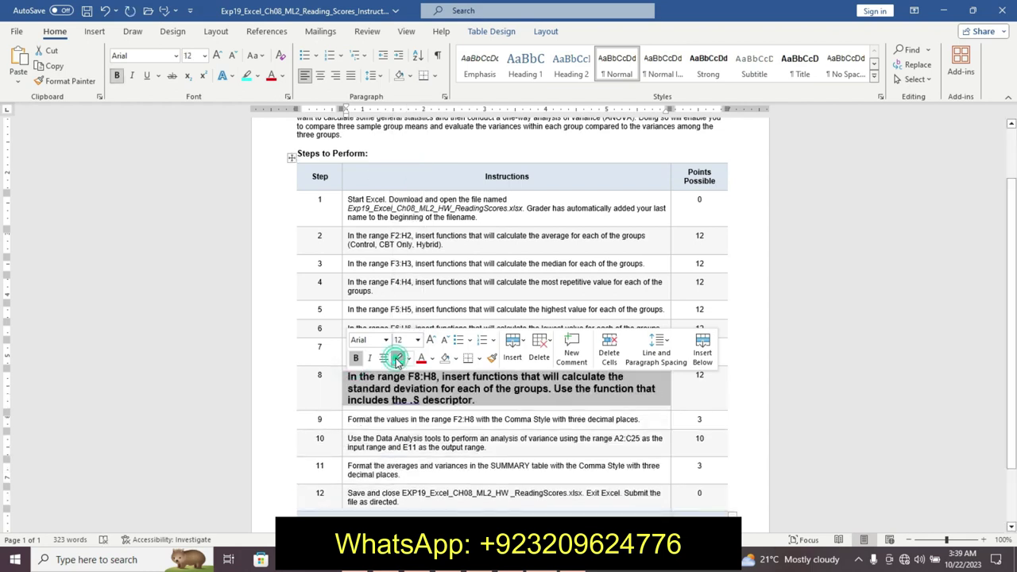
click(398, 359)
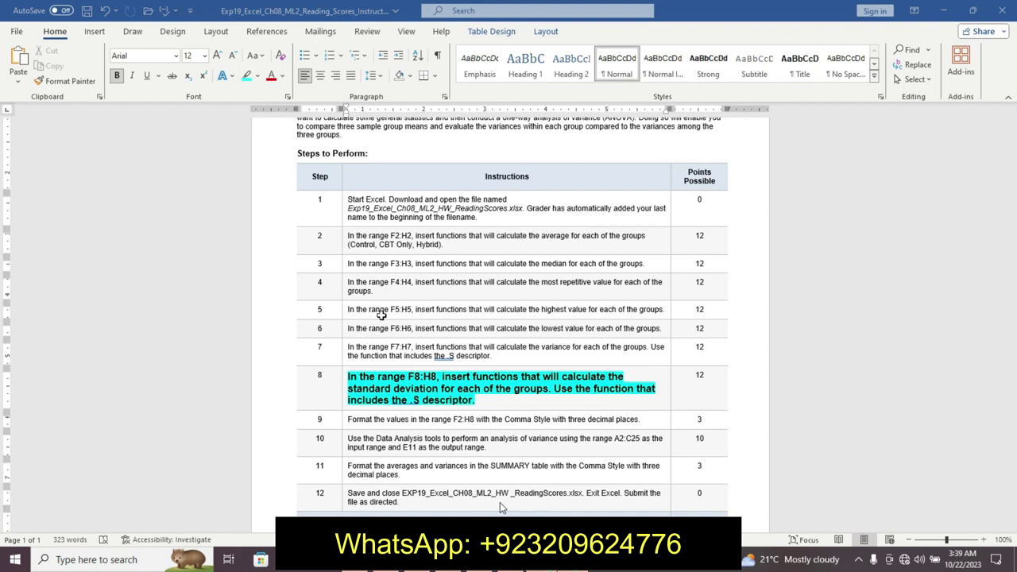
Step: Switch to the Excel workbook and enter =STDEV.S(A2:A25) in F8 for the Control group's standard deviation
key(alt+Tab)
click(271, 265)
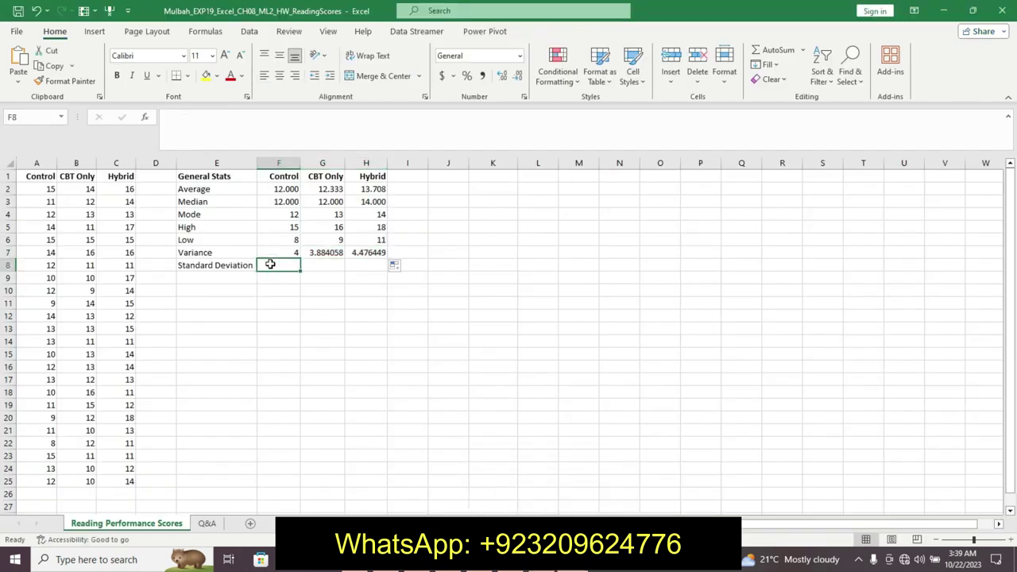
text(=)
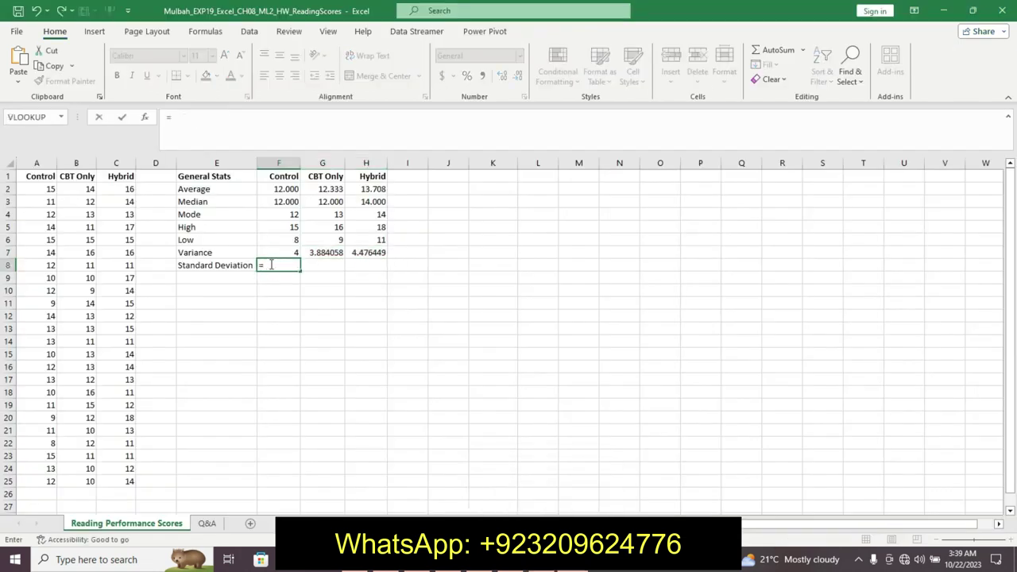
text(s)
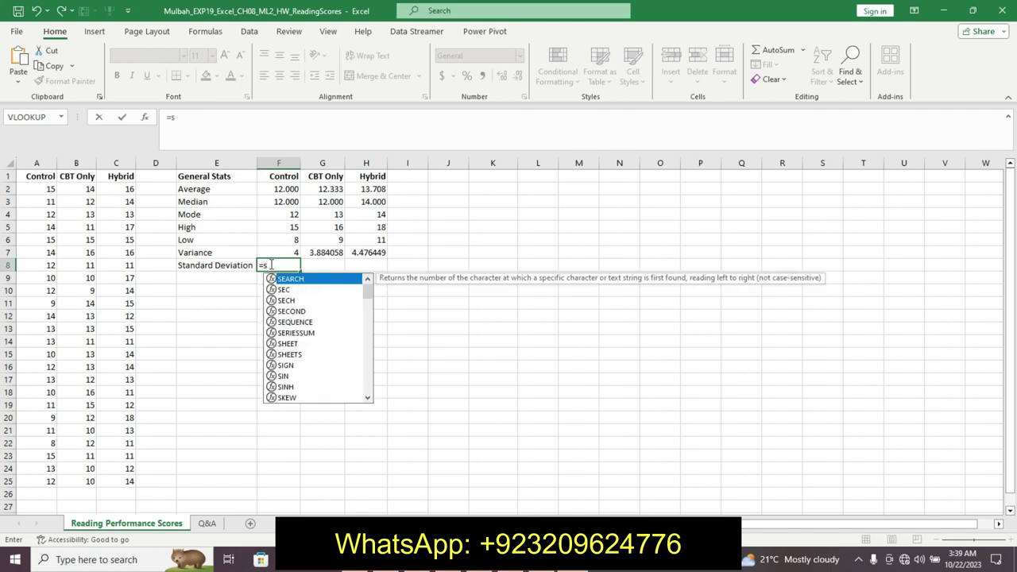
text(t)
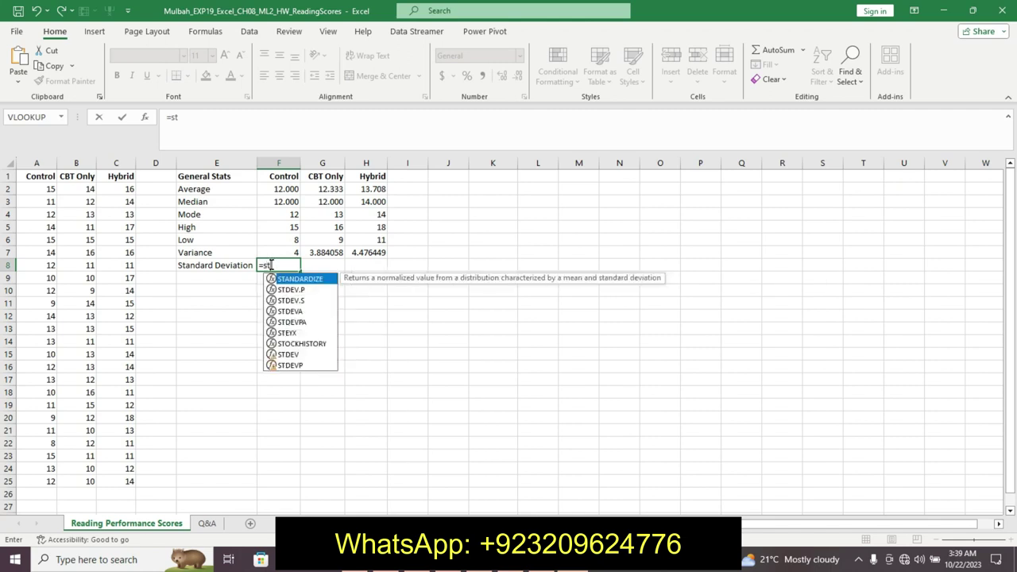
double_click(299, 301)
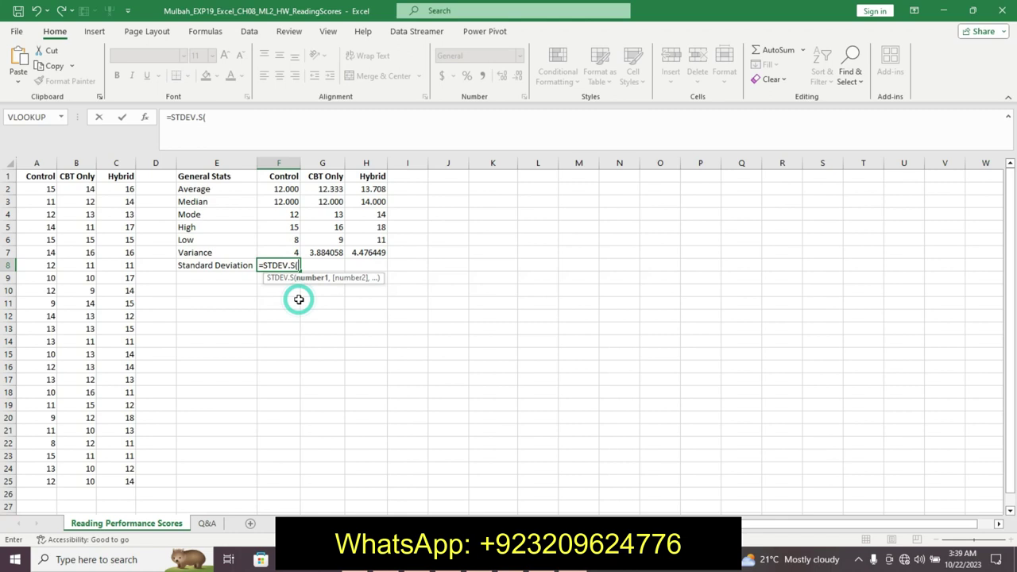
drag(50, 190, 57, 481)
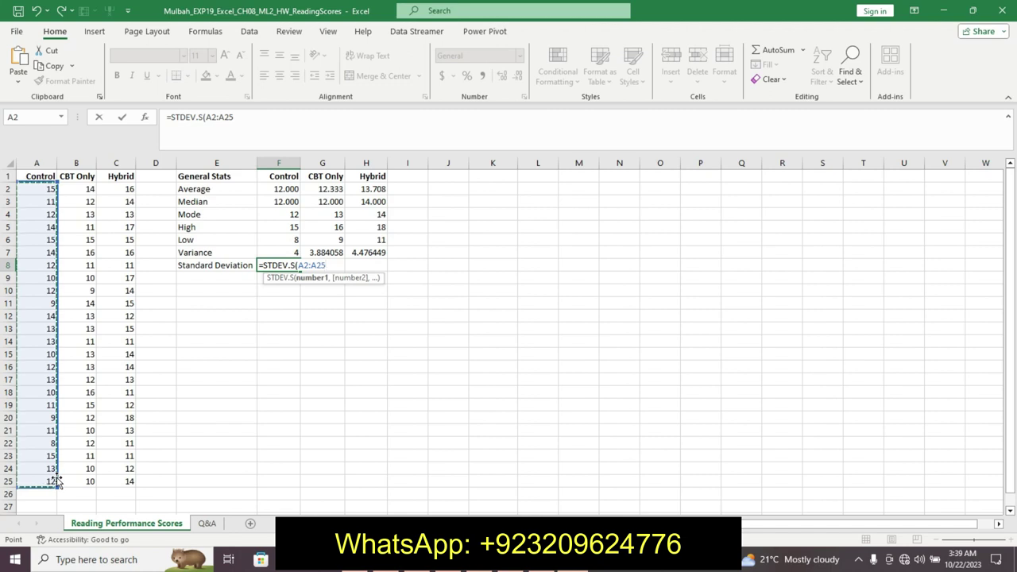
key(Return)
Step: Fill the standard deviation formula from F8 across G8:H8
click(295, 268)
right_click(294, 269)
key(Escape)
right_click(294, 268)
key(Escape)
drag(299, 269, 389, 271)
Step: Switch to the Word instructions and undo the highlighting, bold and enlarged size on the step 8 text
click(546, 560)
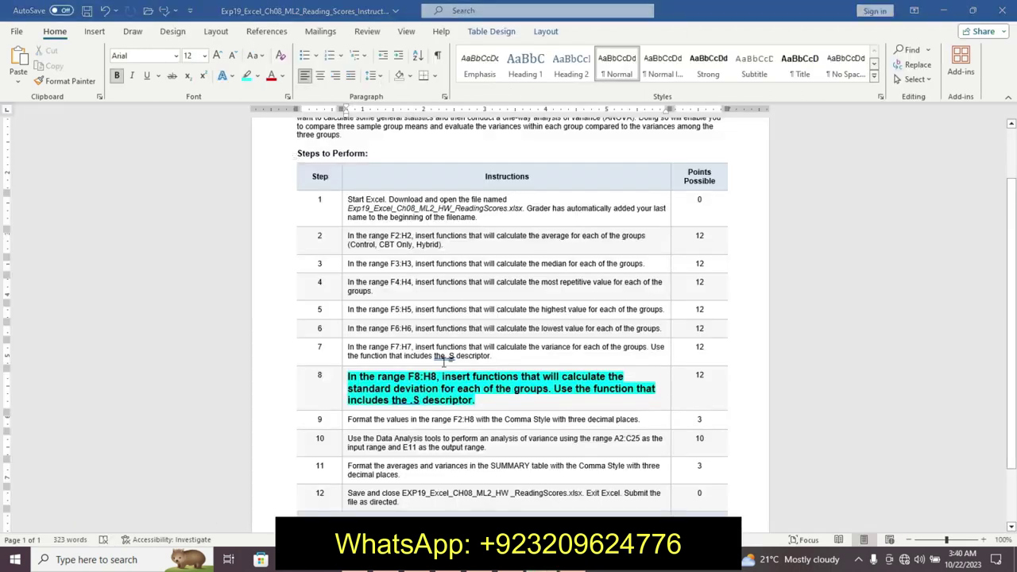
key(super)
key(super)
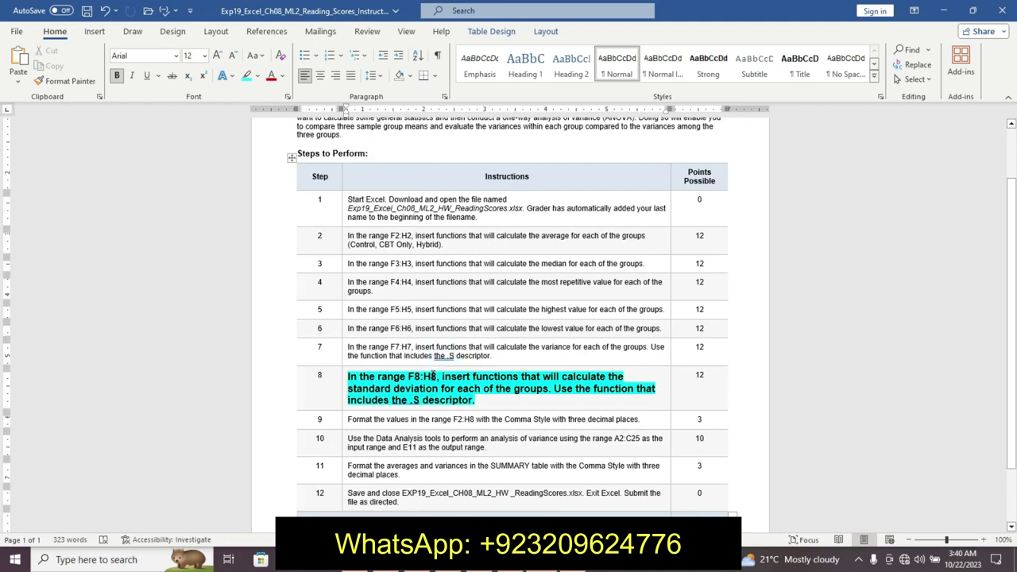
key(ctrl+z)
key(ctrl+z)
key(ctrl+z)
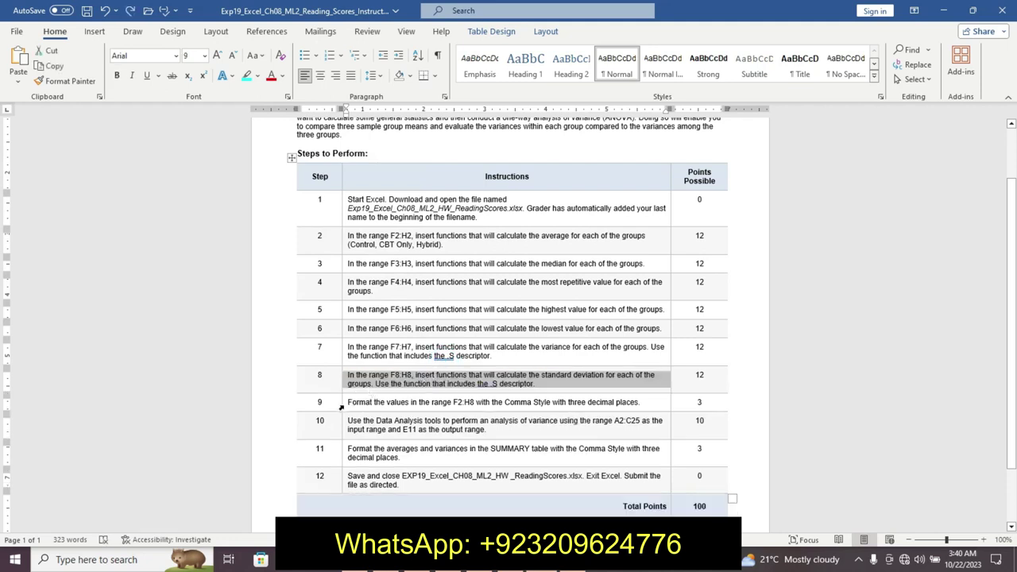
Step: Format the step 9 instruction text as 12 pt bold with turquoise highlighting and select its F2:H8 range reference
click(344, 406)
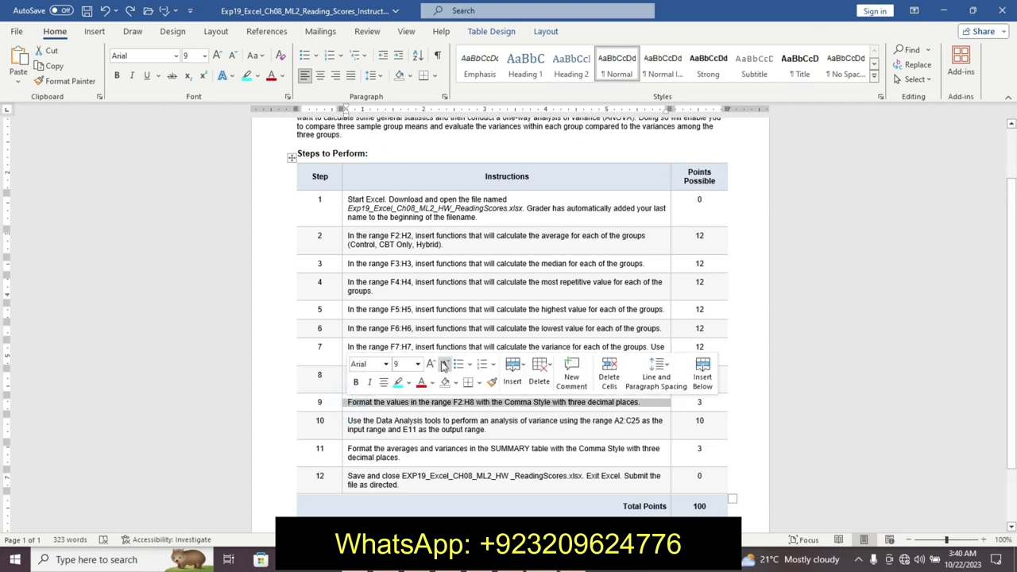
click(417, 364)
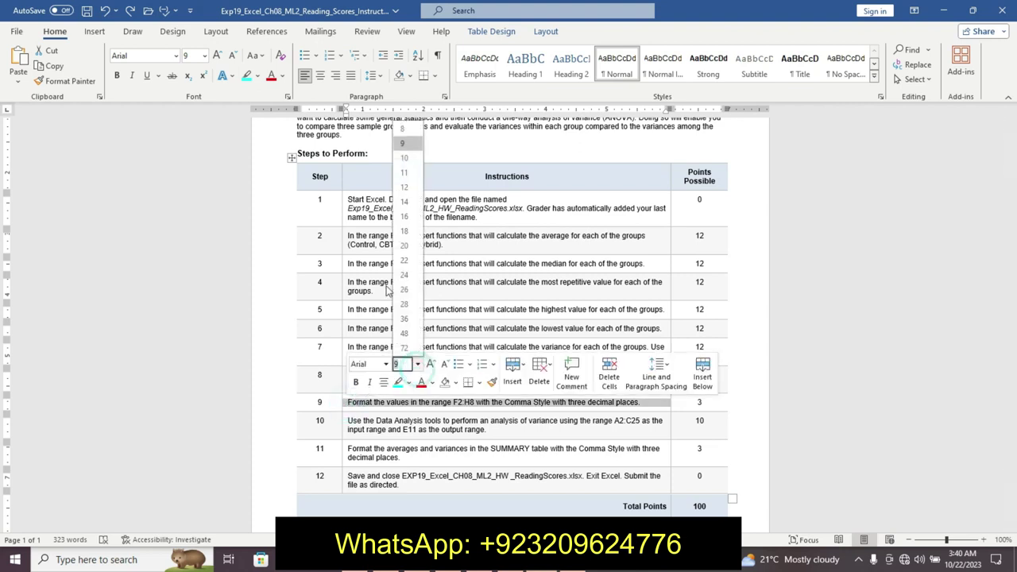
click(404, 187)
click(357, 382)
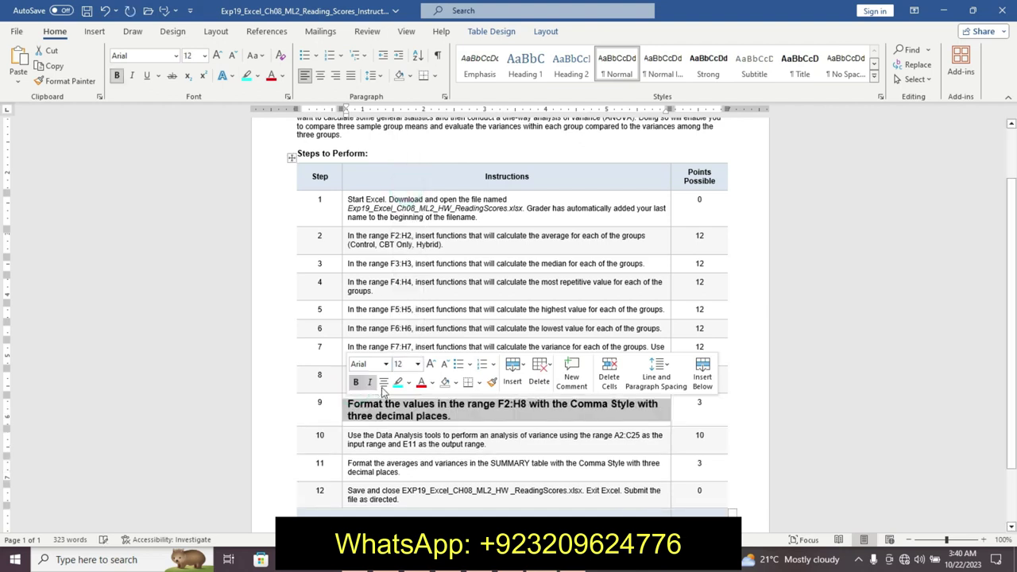
click(399, 382)
drag(348, 406, 524, 406)
click(499, 409)
click(507, 404)
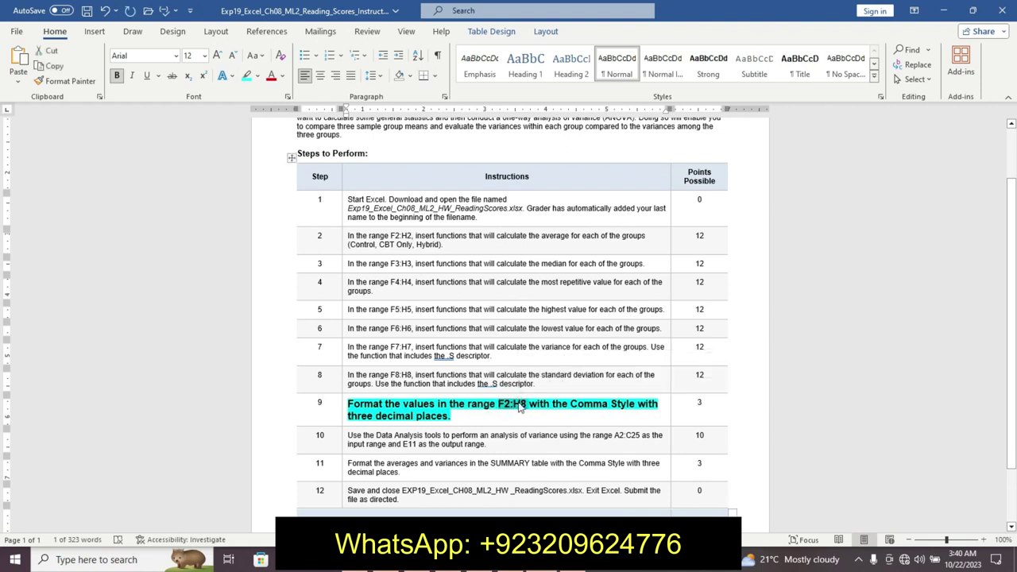
Step: Switch to the Excel workbook and format F2:H8 with the Comma style and three decimal places
key(alt+Tab)
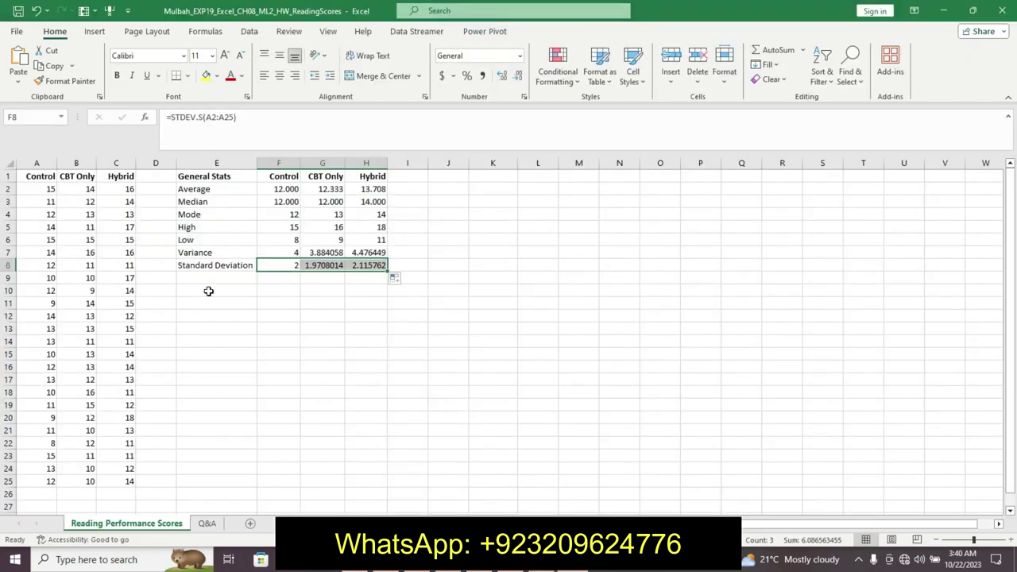
click(40, 116)
key(BackSpace)
text(F2:H8)
key(Return)
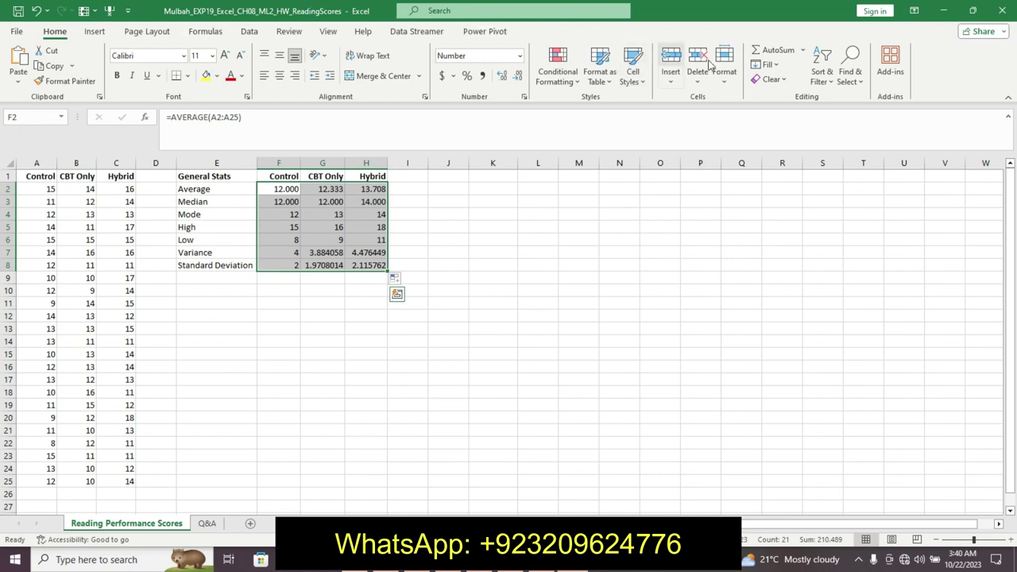
click(632, 70)
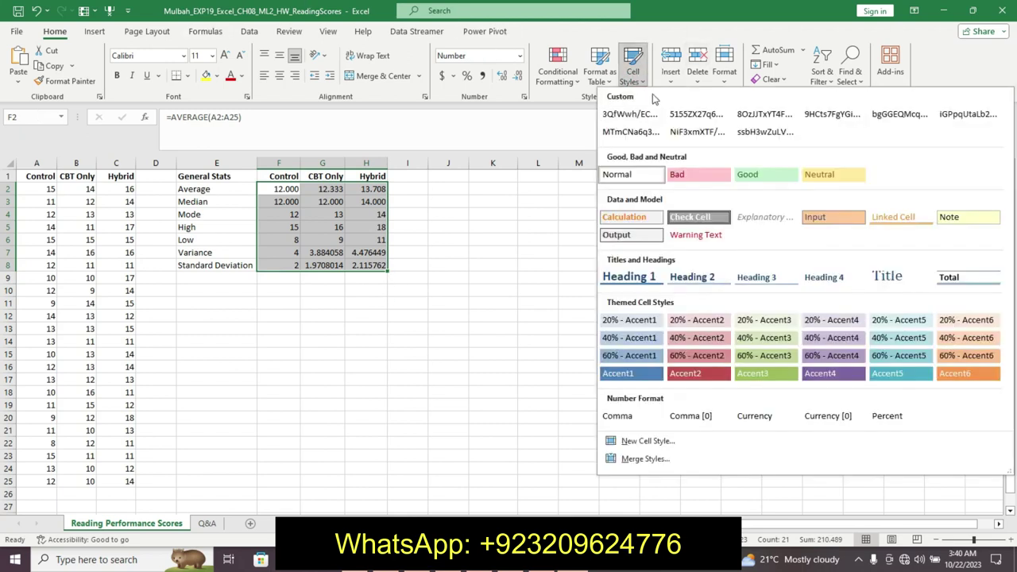
click(618, 416)
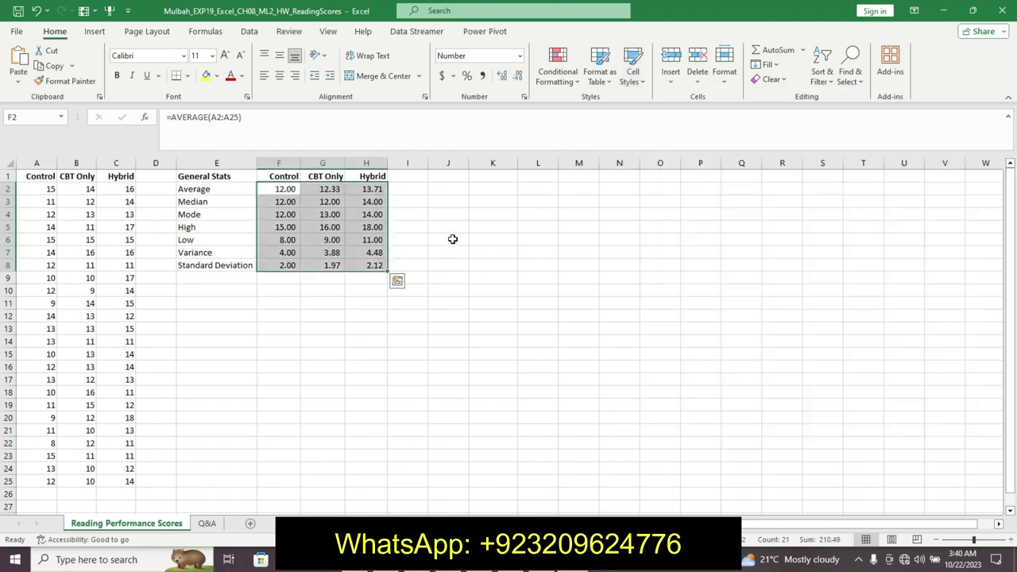
click(502, 77)
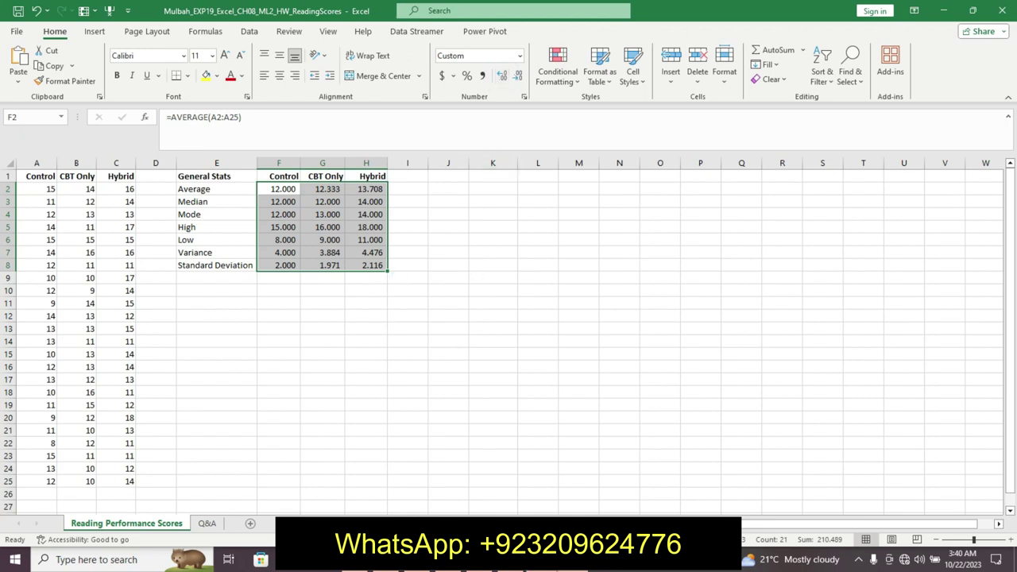
Step: Switch to the Word instructions and undo the highlighting, bold and enlarged size on the step 9 text
key(alt+Tab)
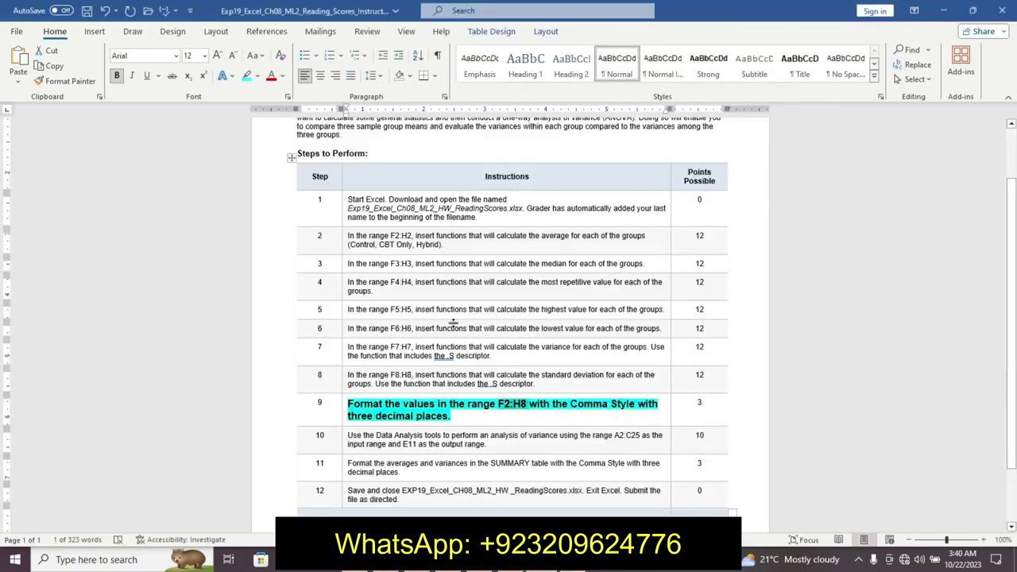
key(ctrl+z)
key(ctrl+z)
key(ctrl+z)
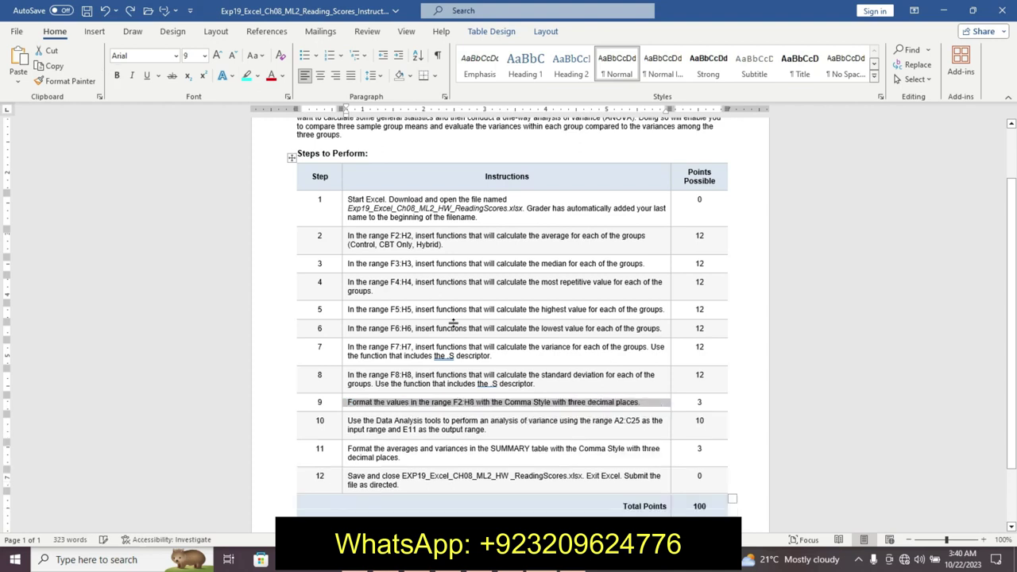
click(896, 307)
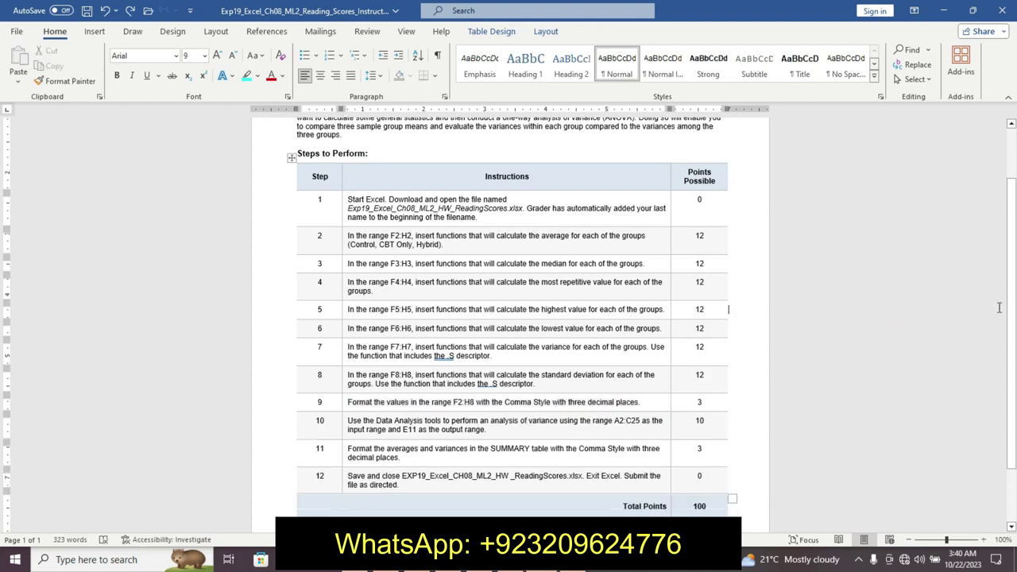
scroll(1004, 308, up, 3)
click(910, 319)
Step: Switch to Excel, examine the formulas behind the Control group's statistics in F2:F8, and return to the Word instructions
click(557, 559)
click(529, 404)
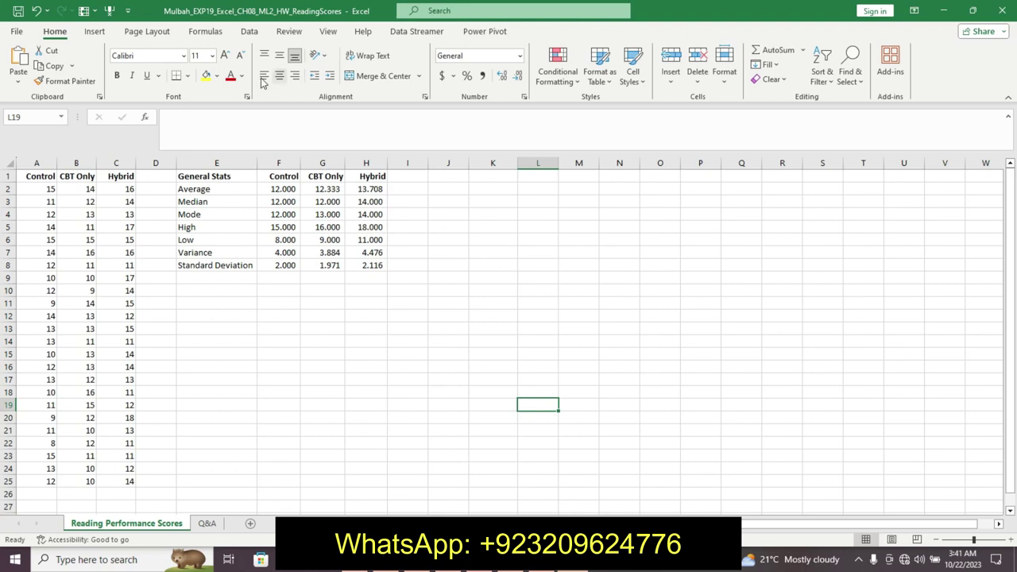
click(280, 191)
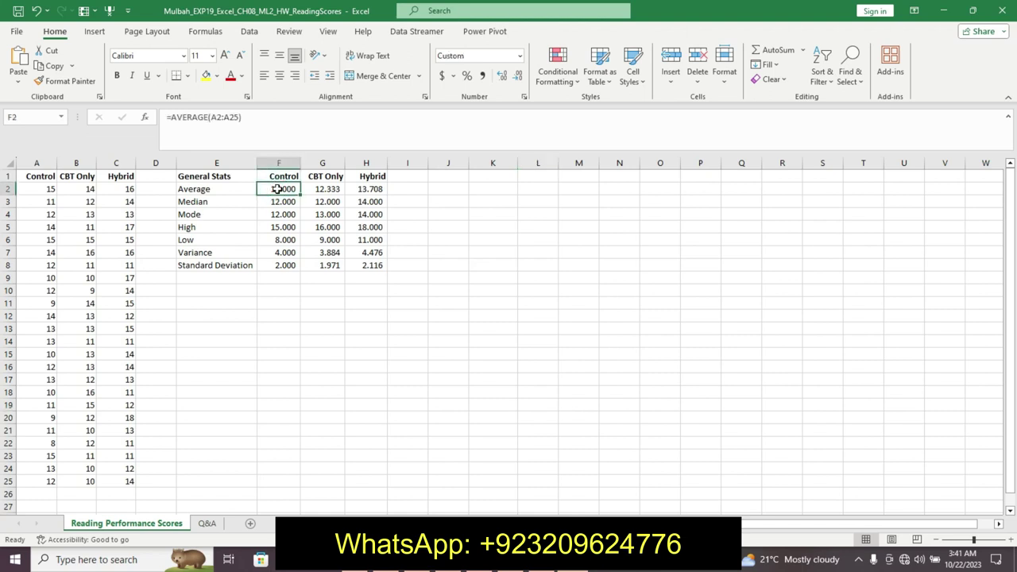
click(277, 201)
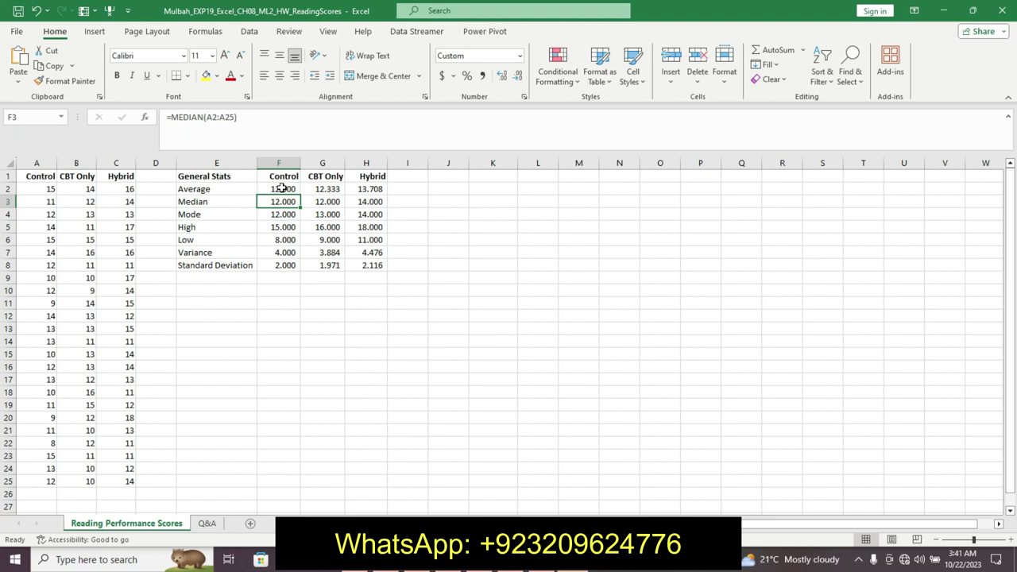
click(282, 189)
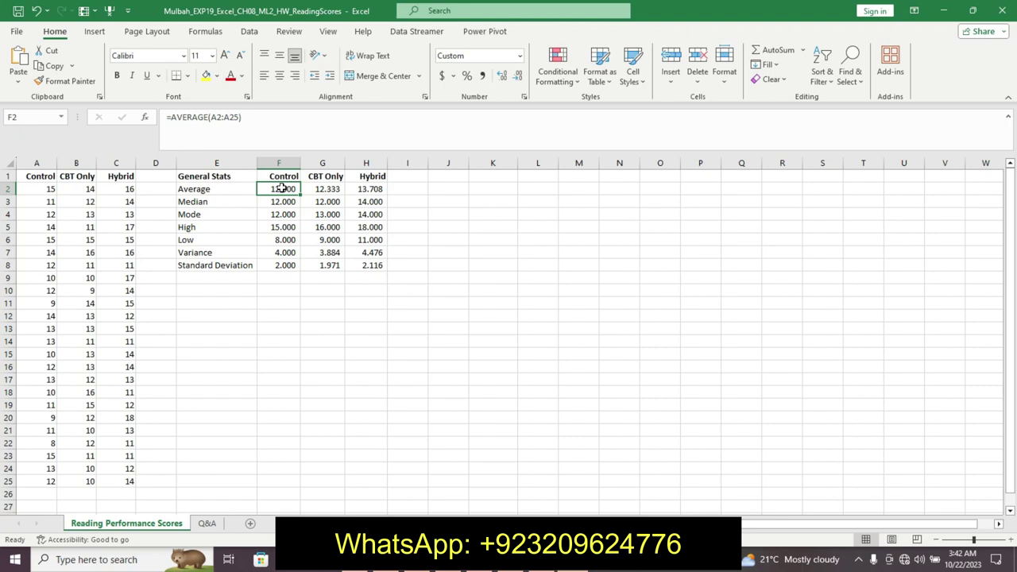
click(283, 202)
click(285, 215)
click(285, 227)
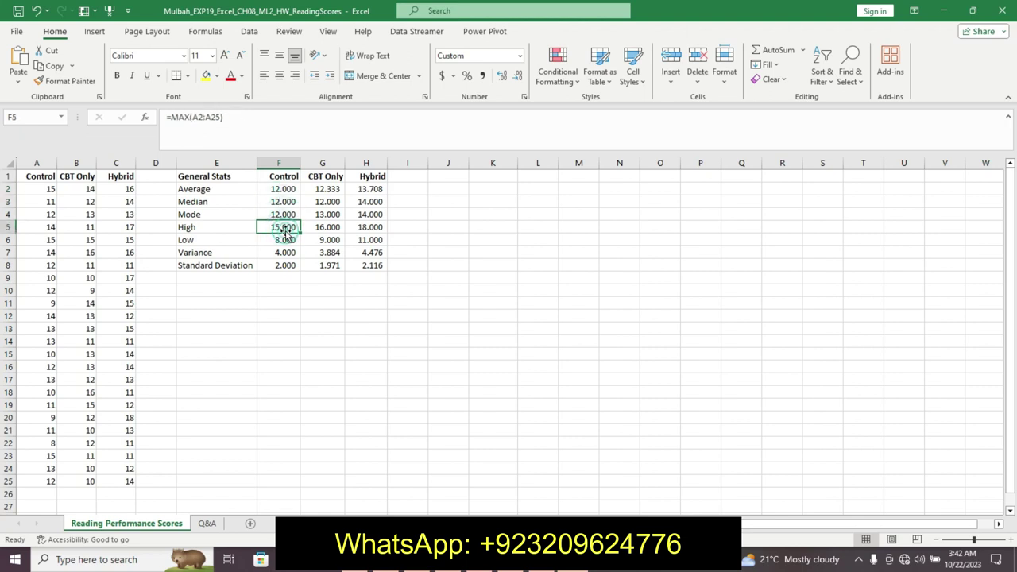
click(285, 240)
click(285, 252)
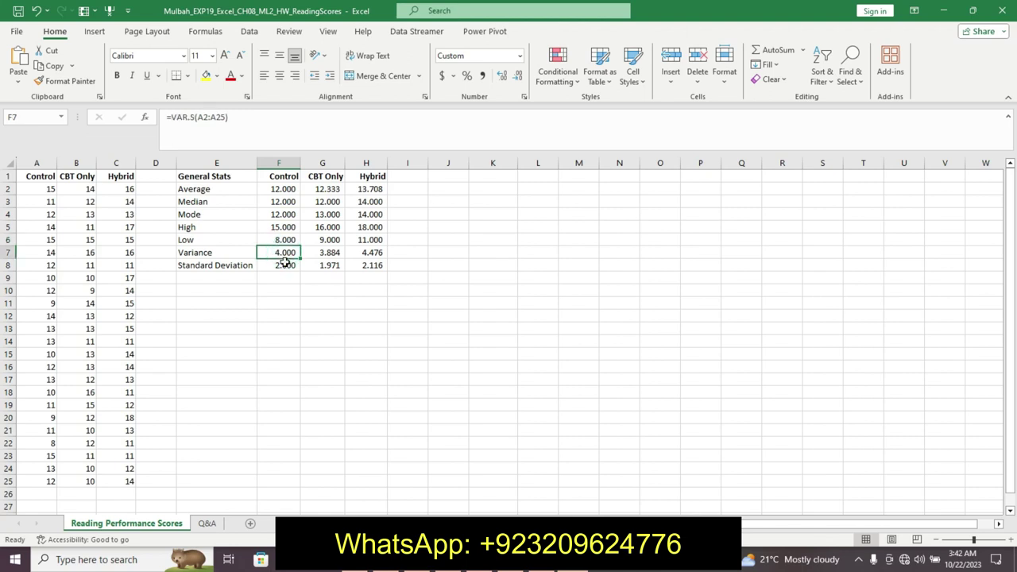
click(285, 265)
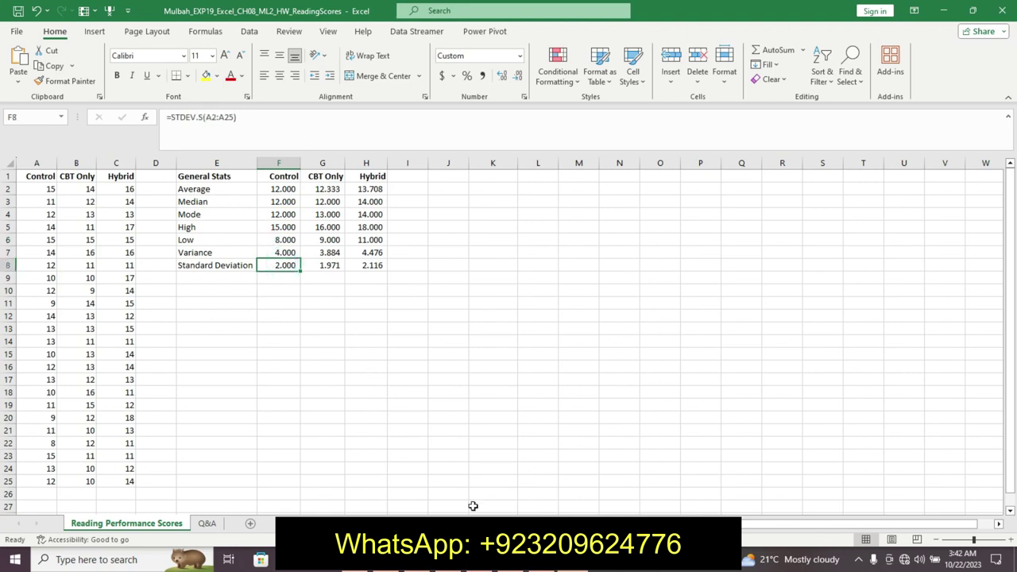
click(573, 559)
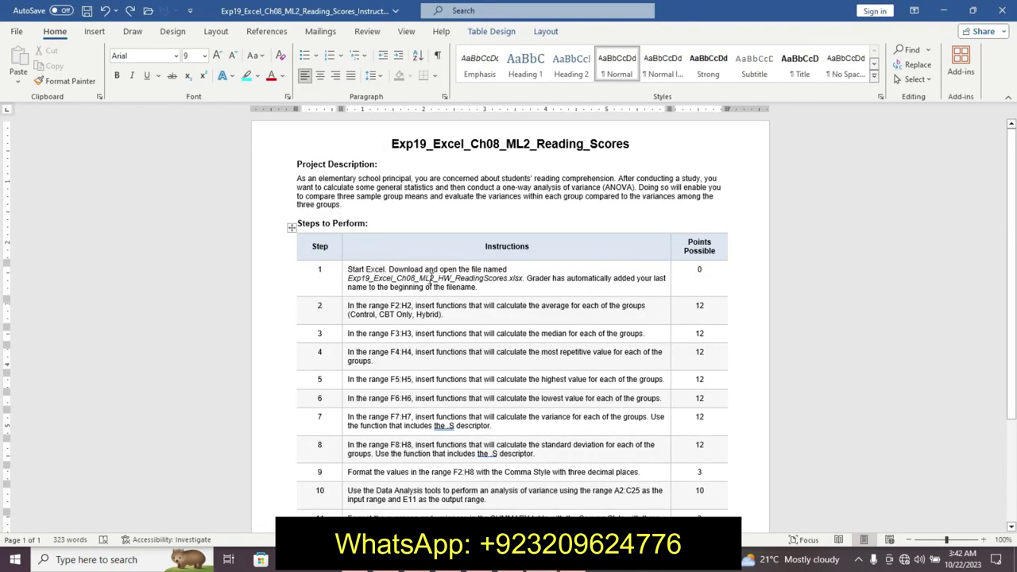